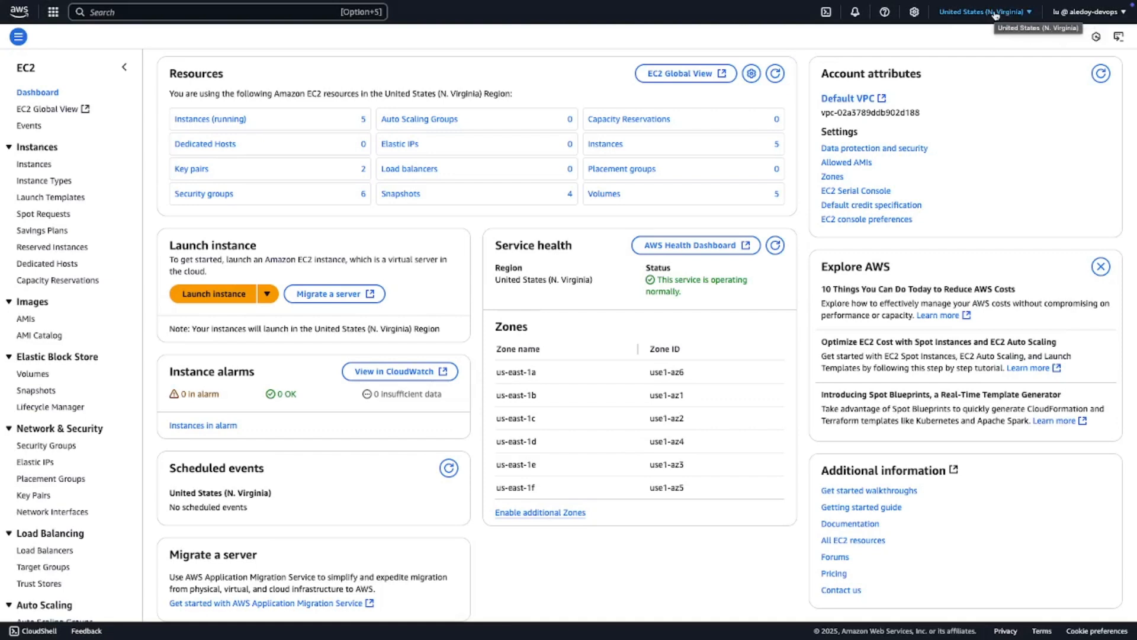
- Start launching a new EC2 instance and name it aws-server
left_click(234, 297)
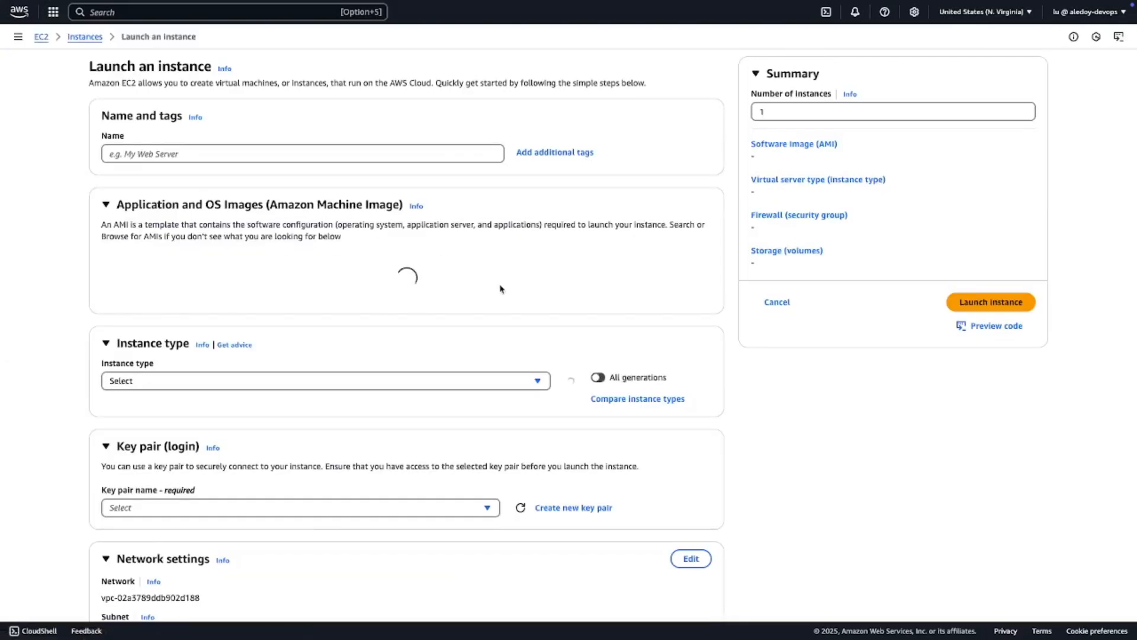
left_click(261, 148)
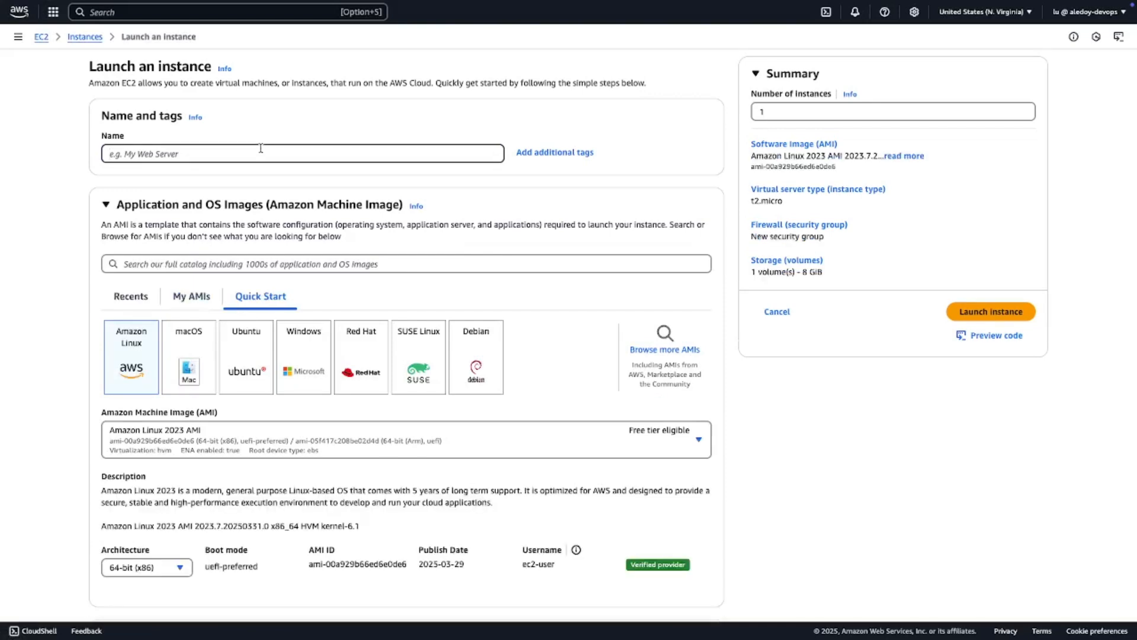
type("aws-server")
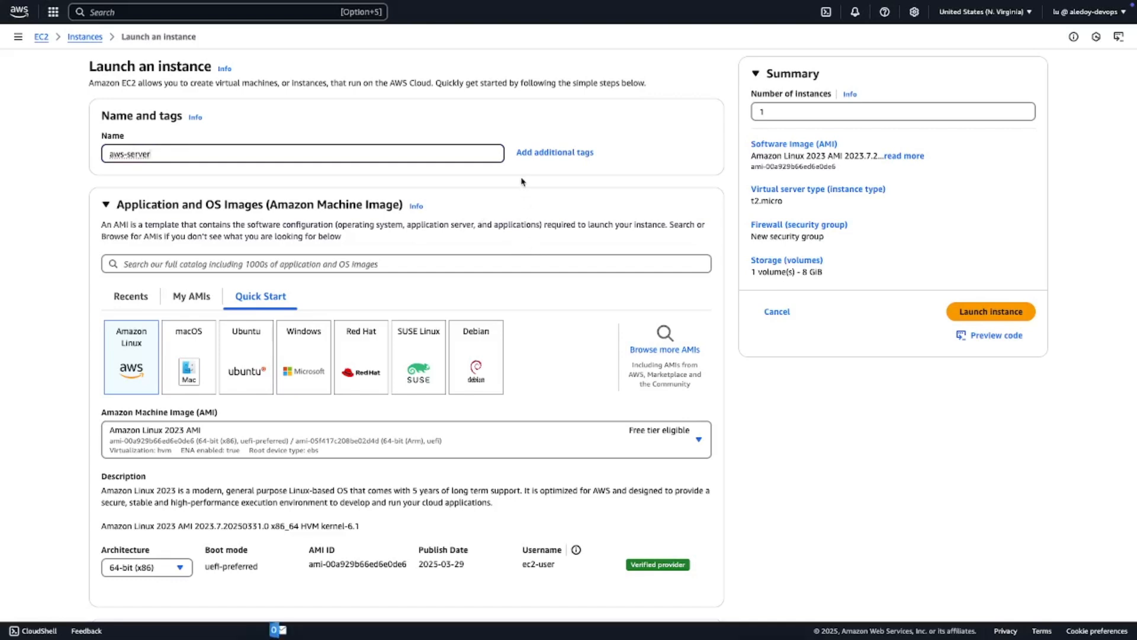
- Add a second tag to the instance with the key type and the value practice
left_click(547, 153)
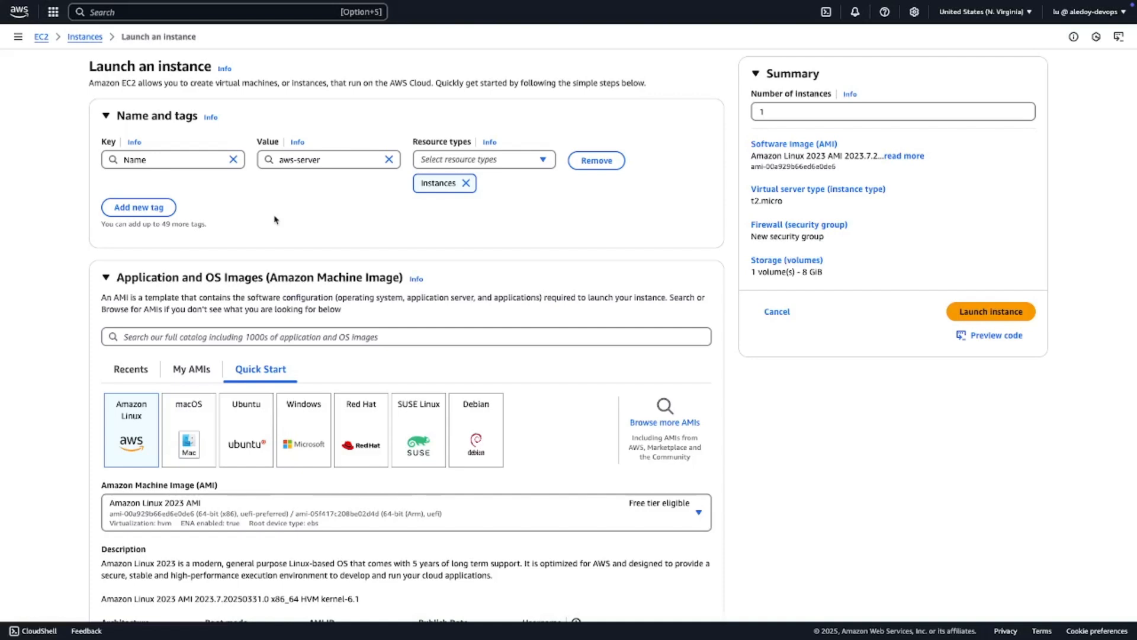
left_click(146, 208)
left_click(175, 229)
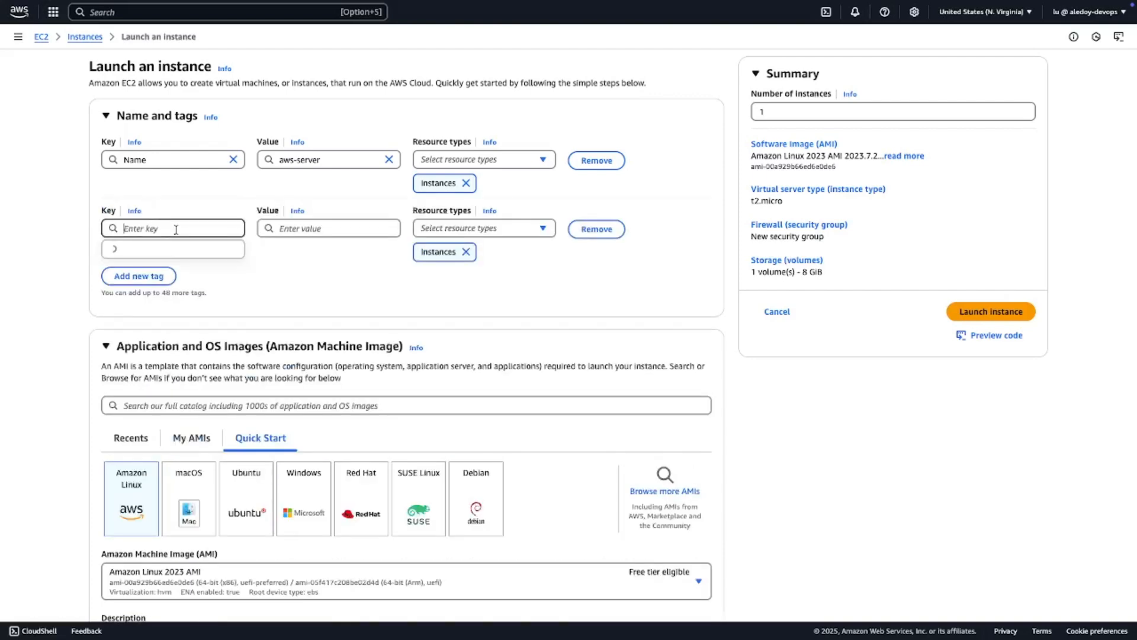
type("p")
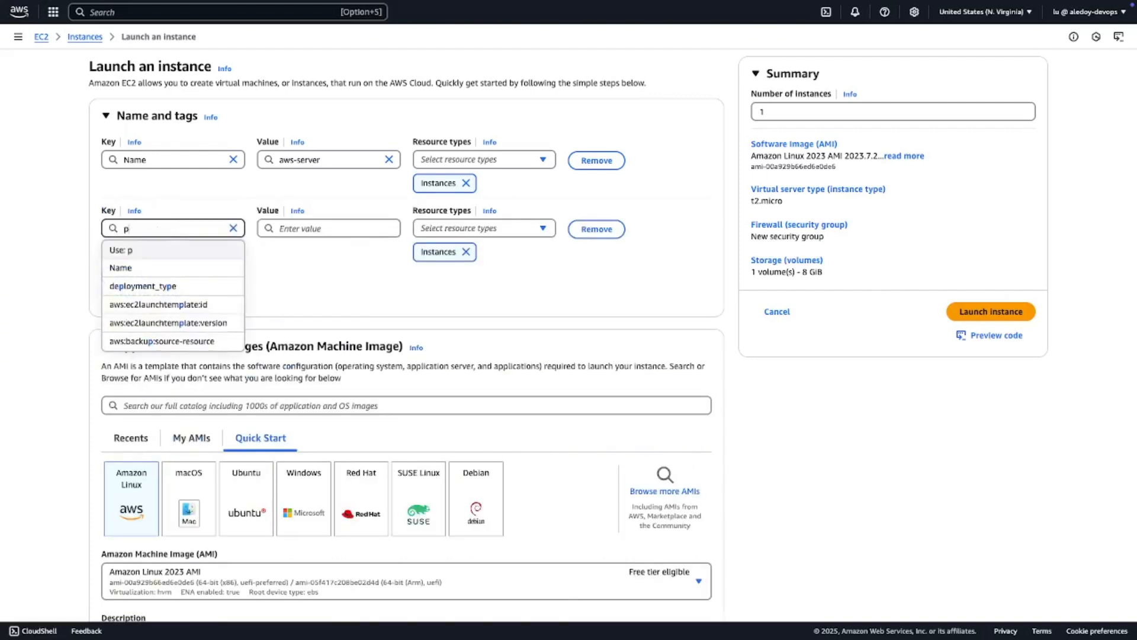
type("iro")
key("BackSpace")
key("BackSpace")
key("BackSpace")
key("BackSpace")
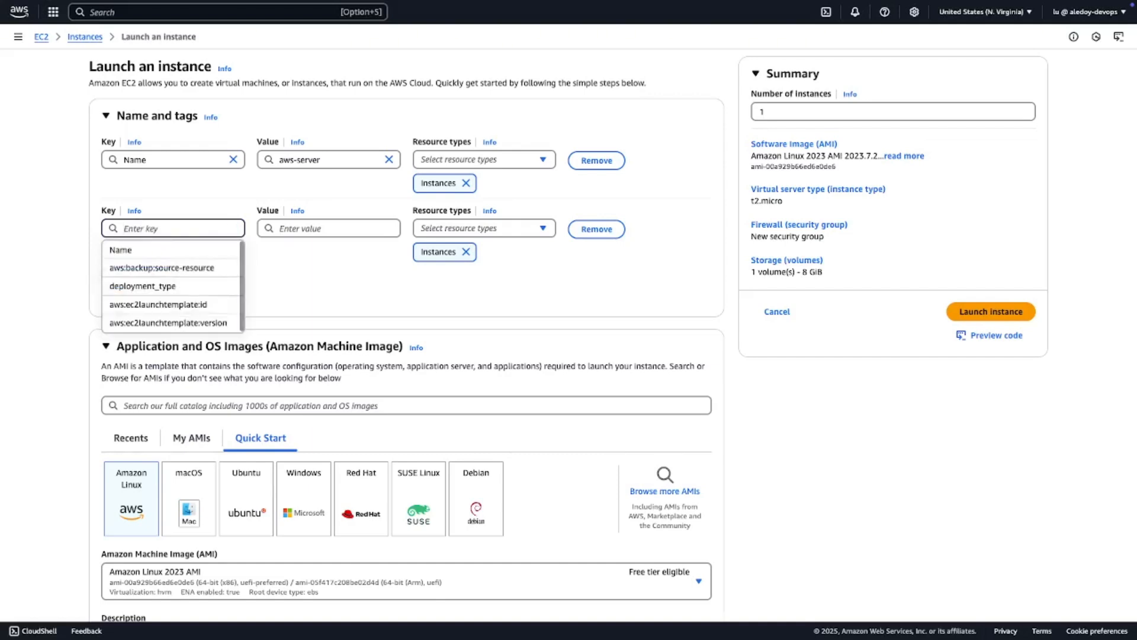
type("type")
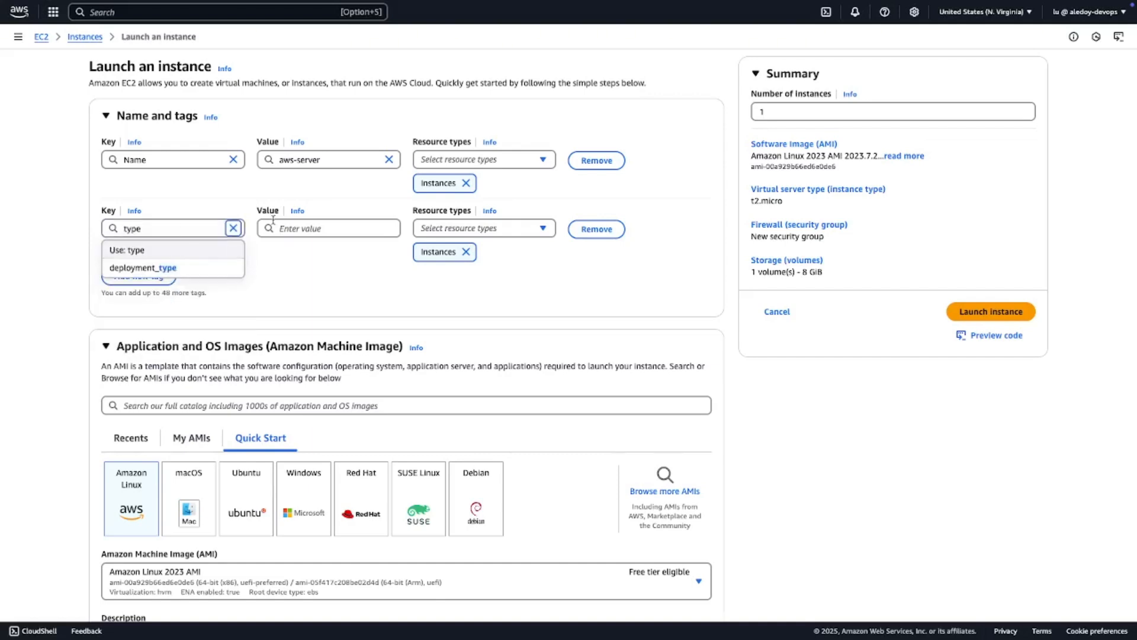
left_click(309, 226)
type("pr")
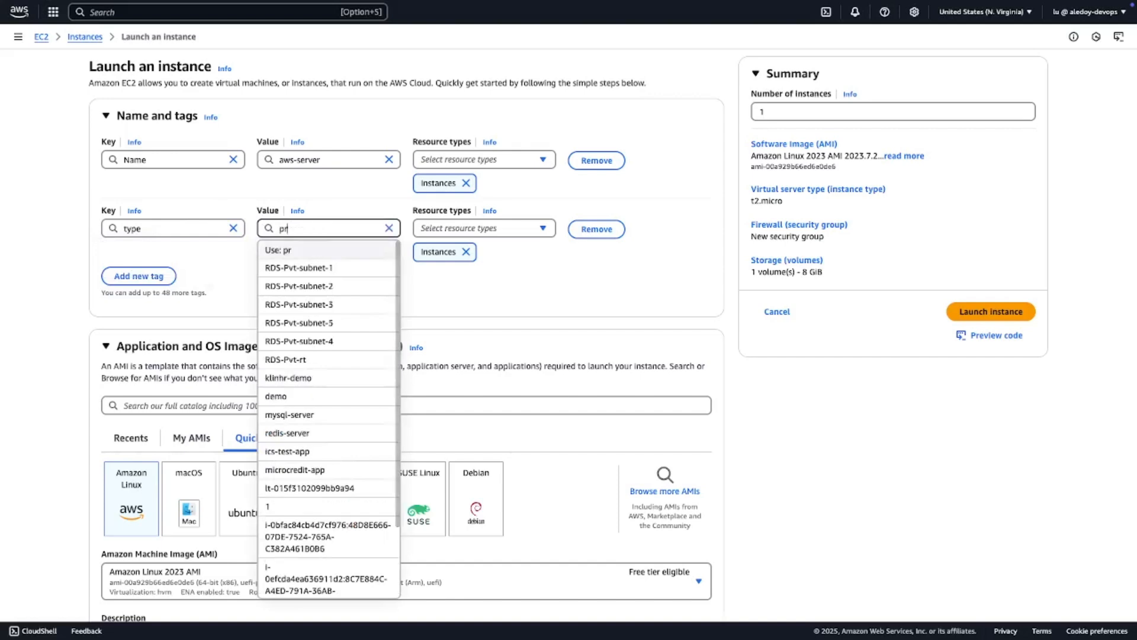
type("actice")
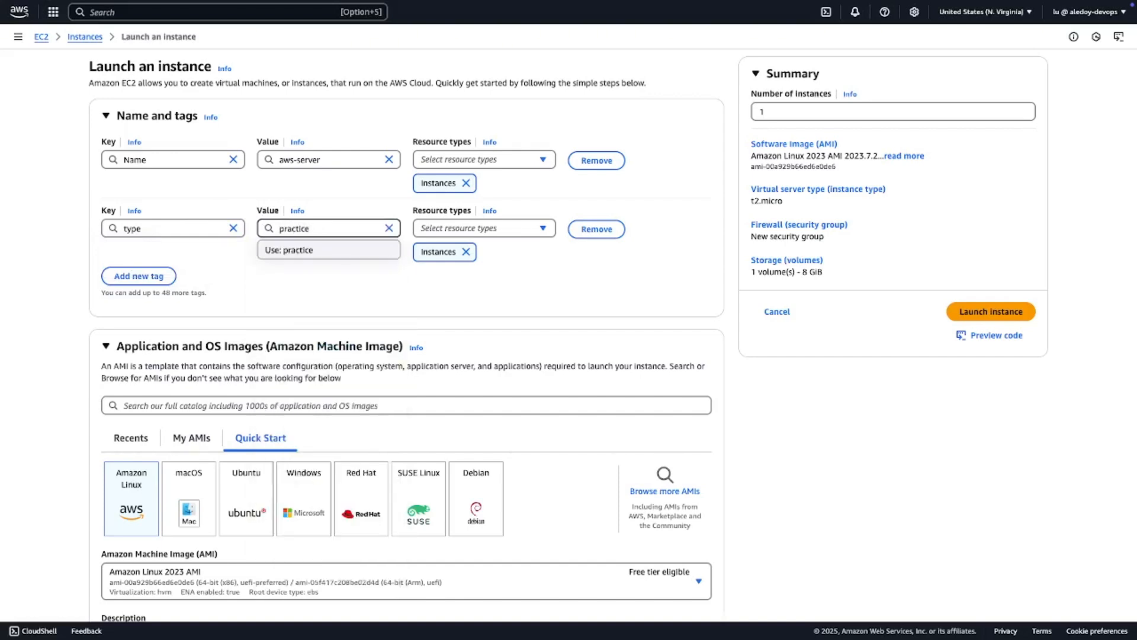
left_click(479, 303)
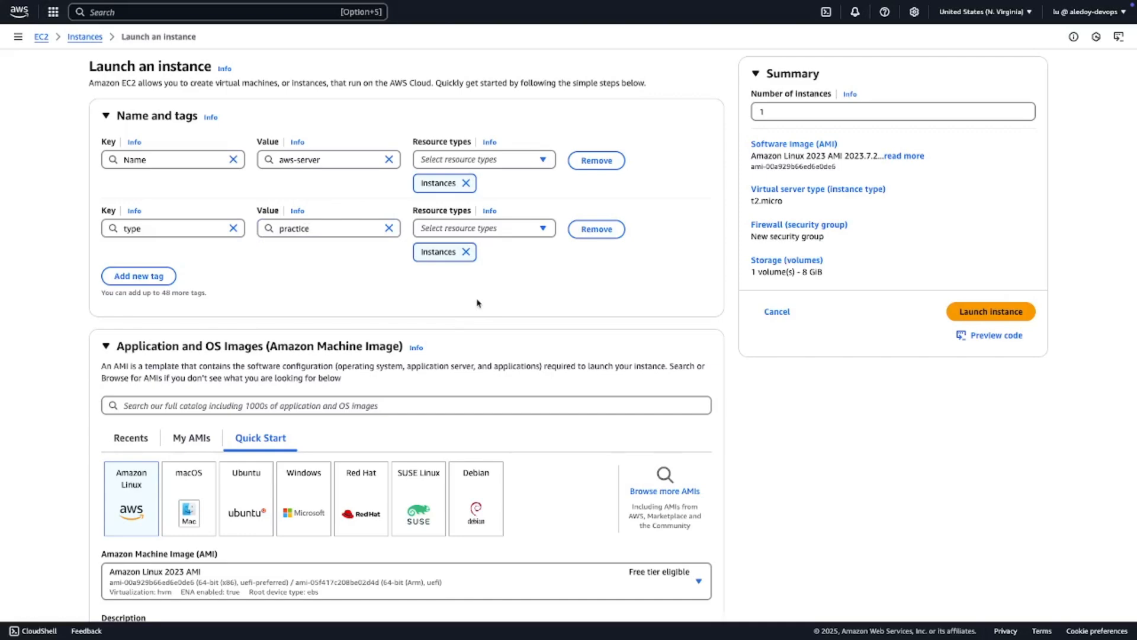
- Choose the Ubuntu Server 22.04 LTS (HVM), SSD Volume Type image for the instance and accept the resulting settings changes
scroll(478, 303, "down", 5)
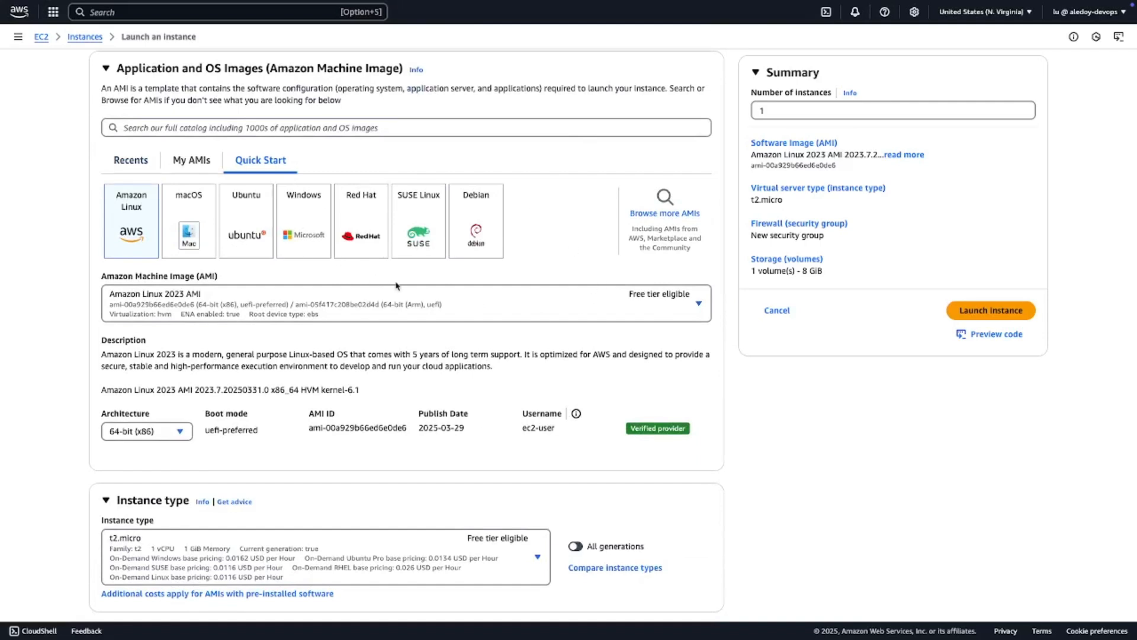
left_click(246, 221)
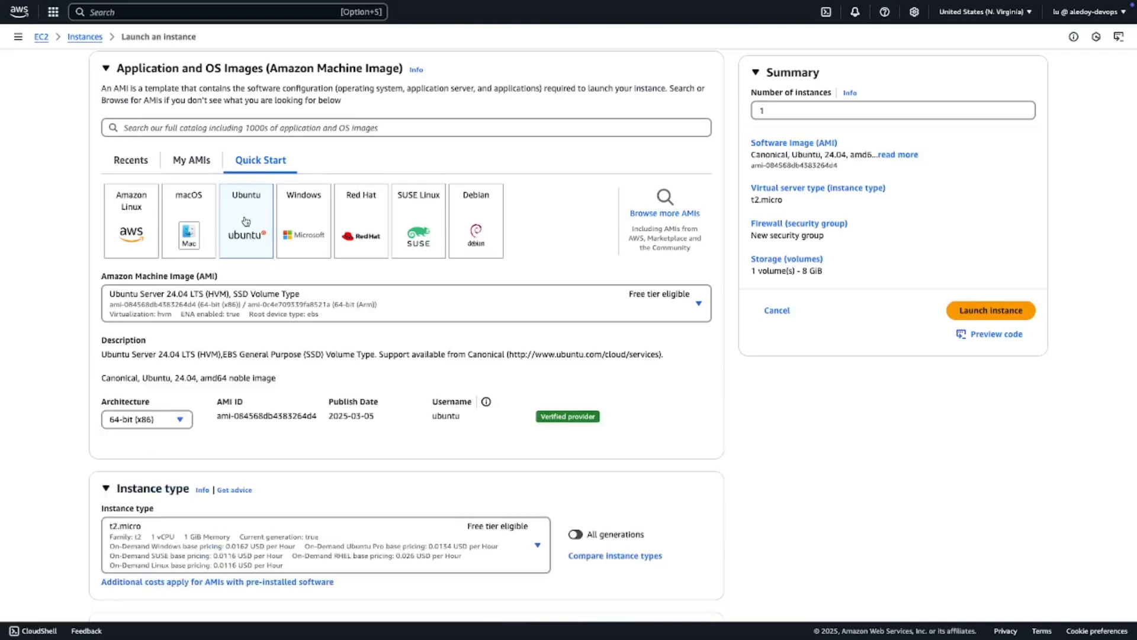
left_click(699, 305)
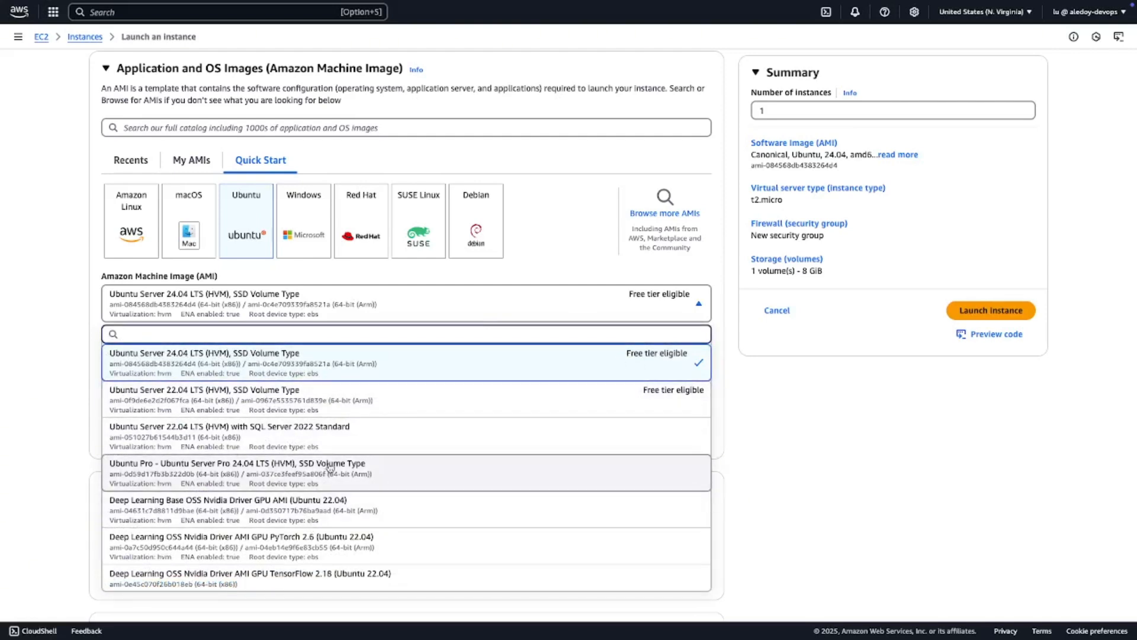
left_click(285, 401)
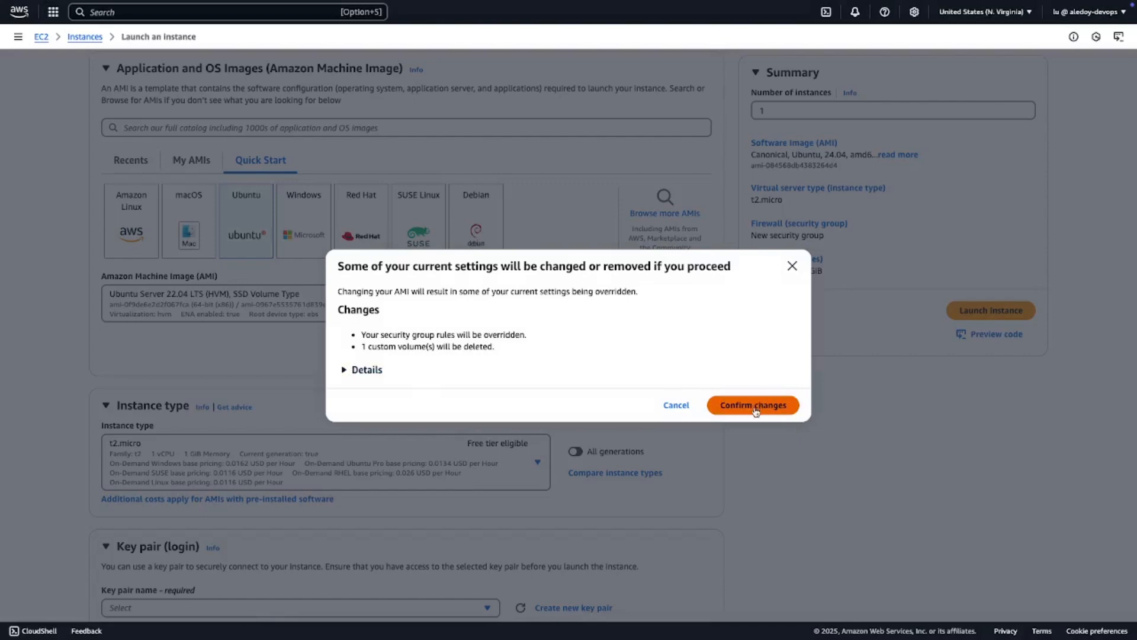
left_click(749, 405)
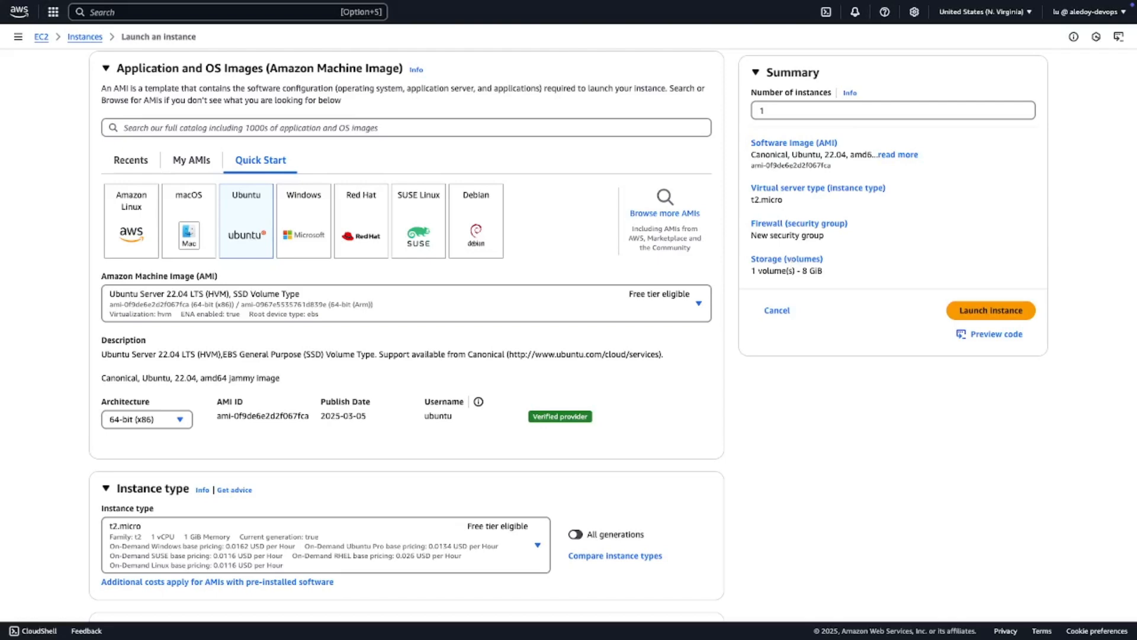
- Select t2.micro as the instance type and compare it with the other t2 sizes on offer
scroll(804, 333, "down", 3)
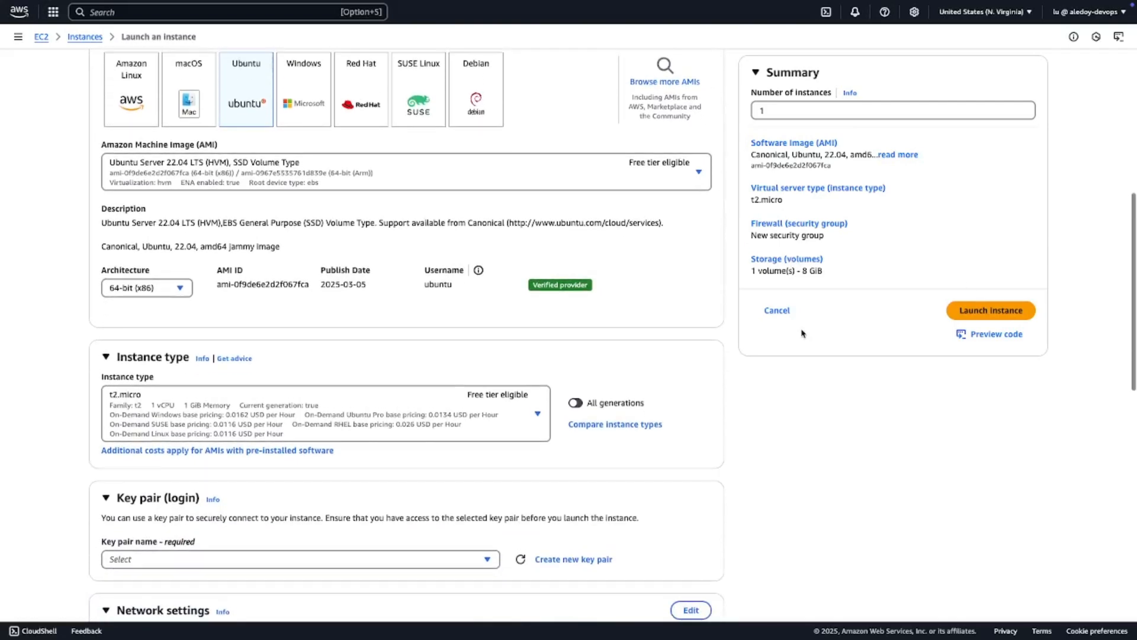
scroll(537, 260, "down", 2)
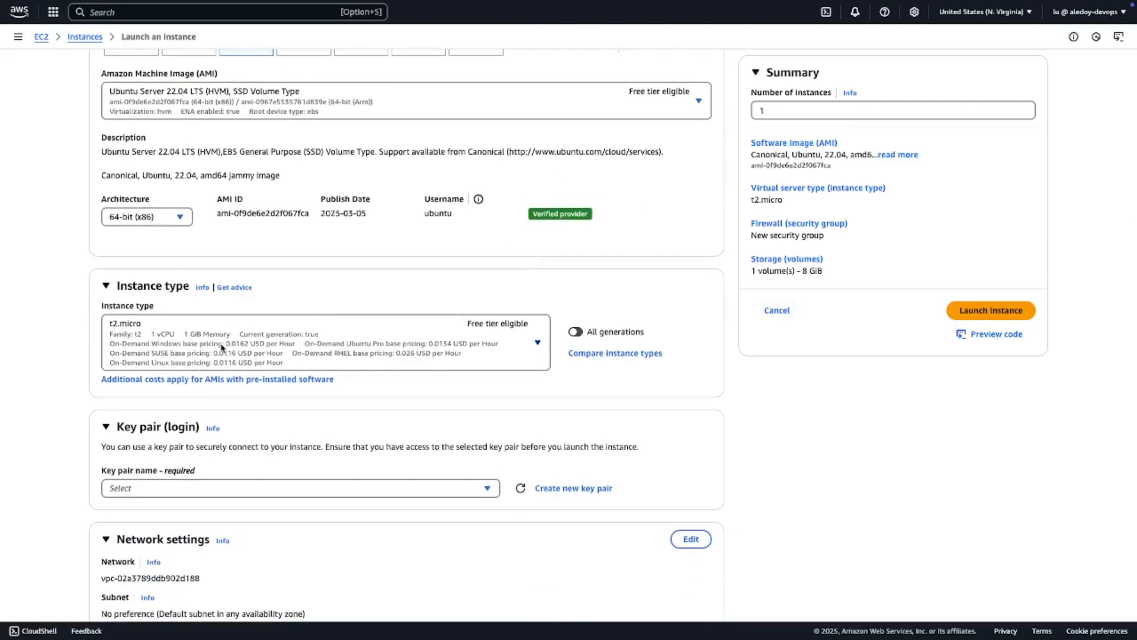
left_click(537, 345)
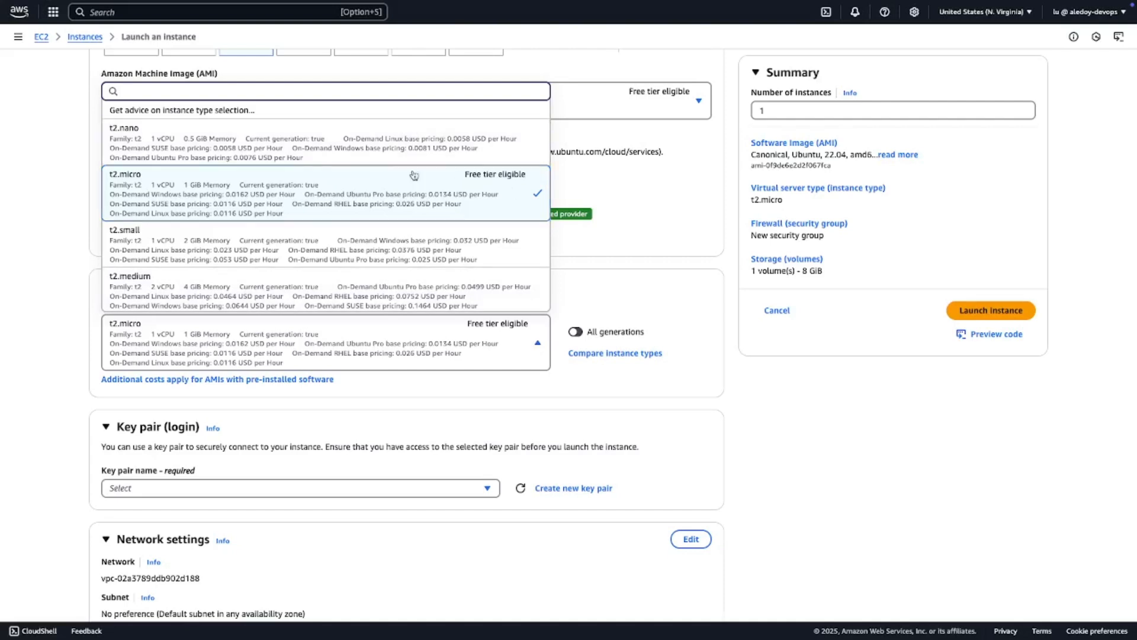
left_click(163, 193)
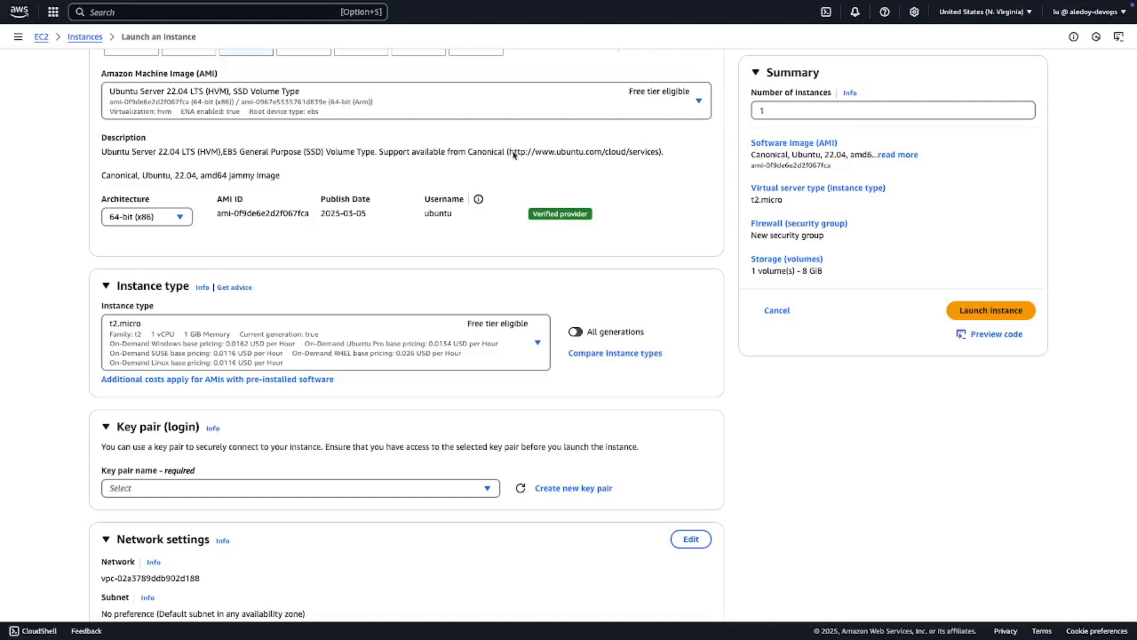
left_click(536, 343)
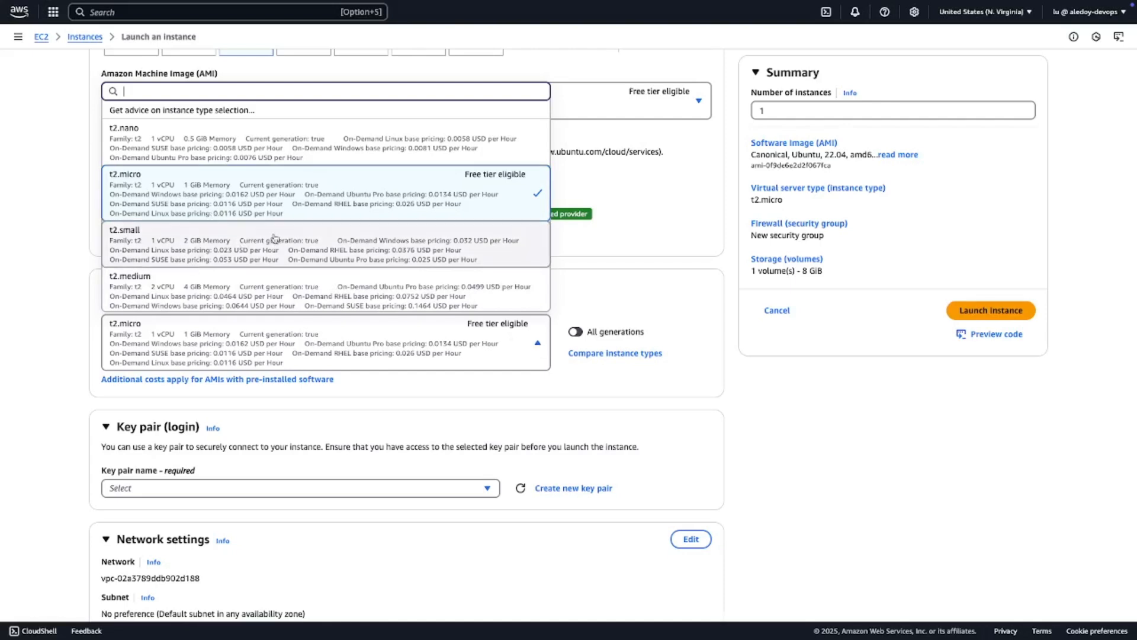
scroll(271, 278, "down", 2)
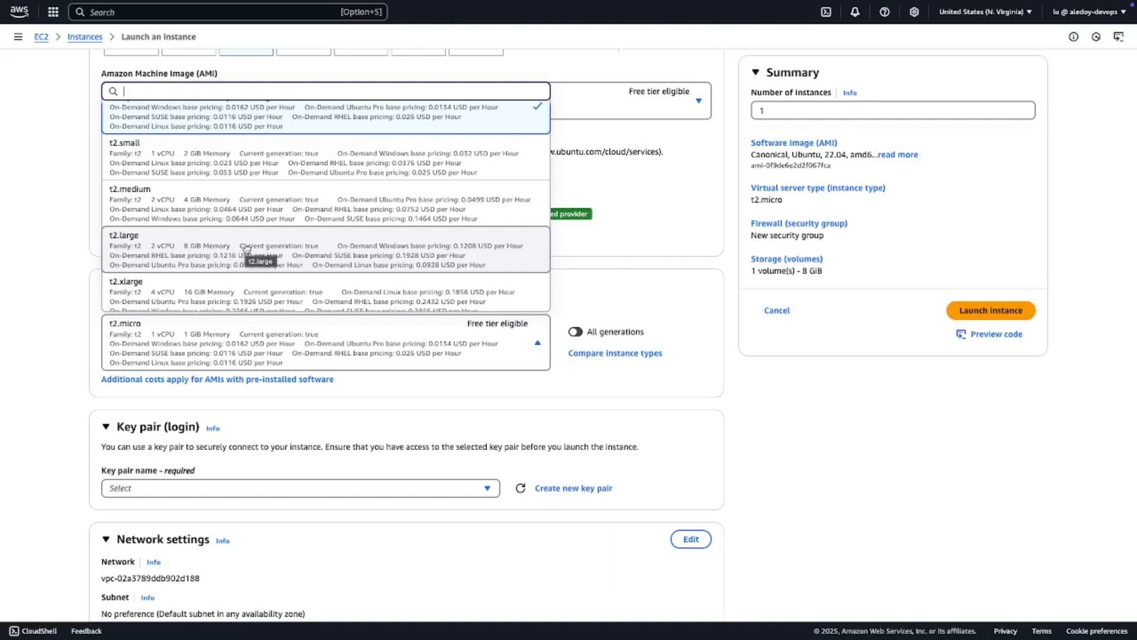
scroll(252, 255, "up", 2)
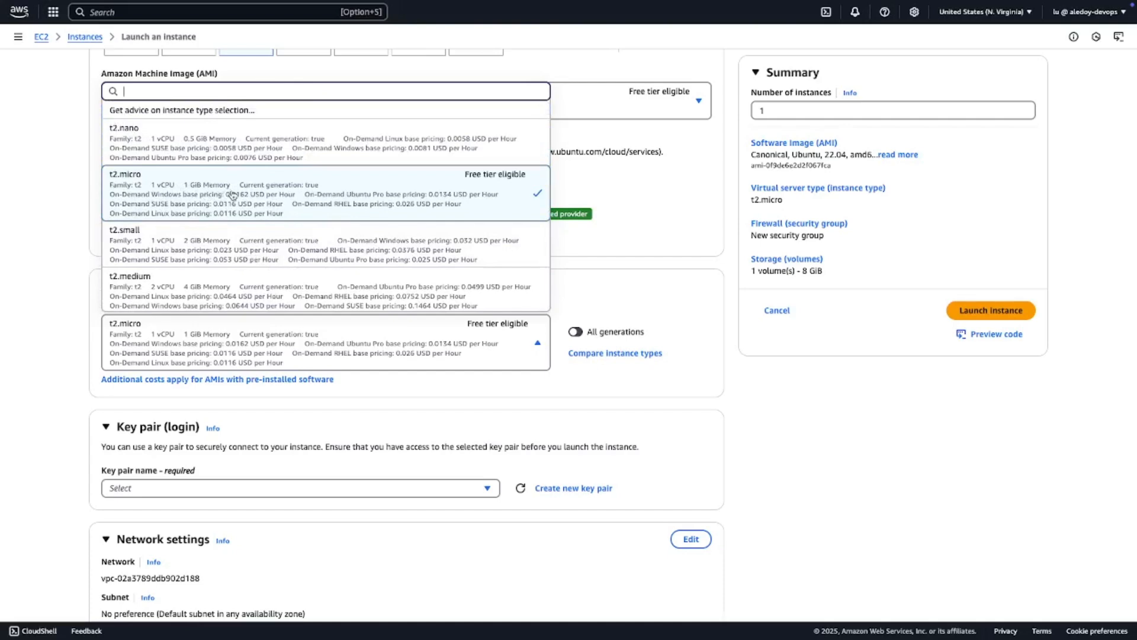
left_click(764, 411)
- Create an RSA key pair named aws-key2 in .pem format for logging in to the instance
scroll(465, 359, "down", 4)
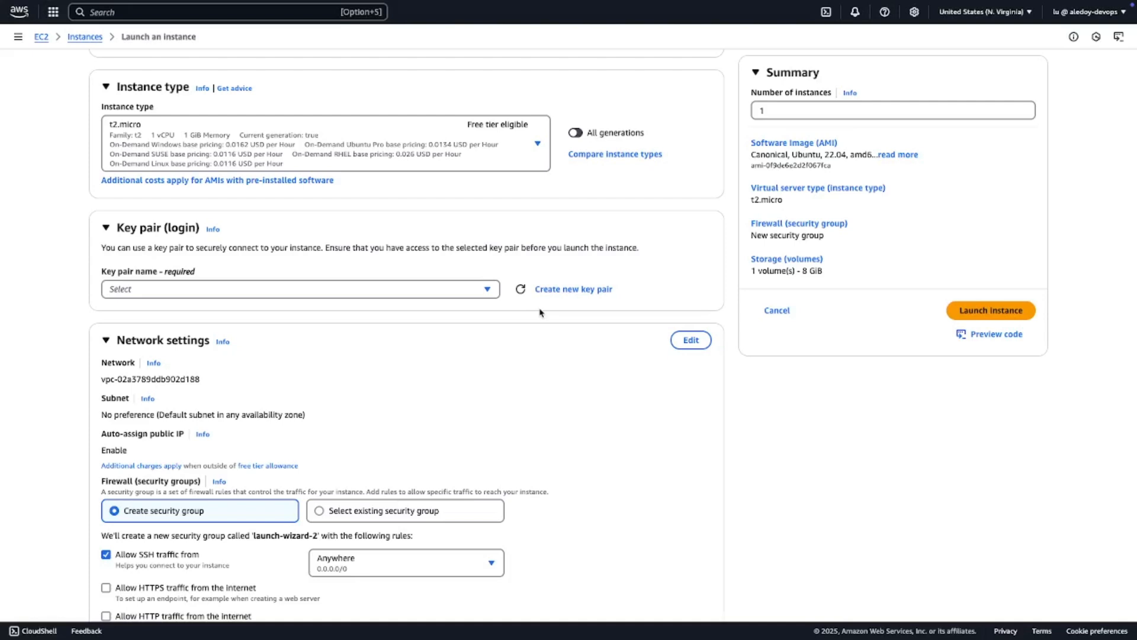
left_click(574, 290)
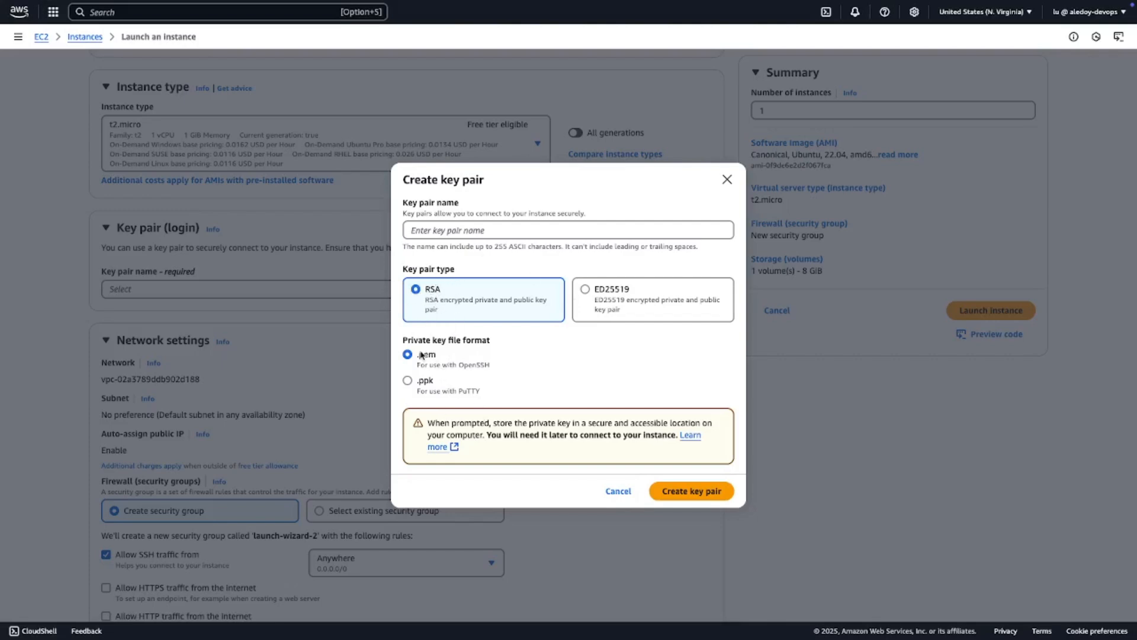
left_click(435, 233)
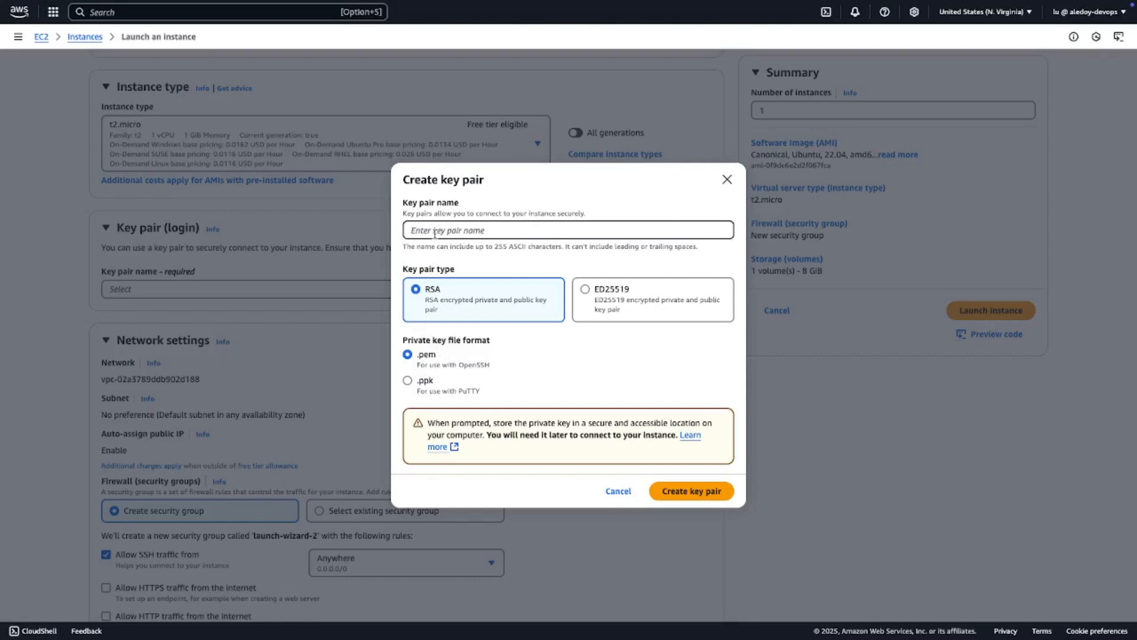
type("aws-key")
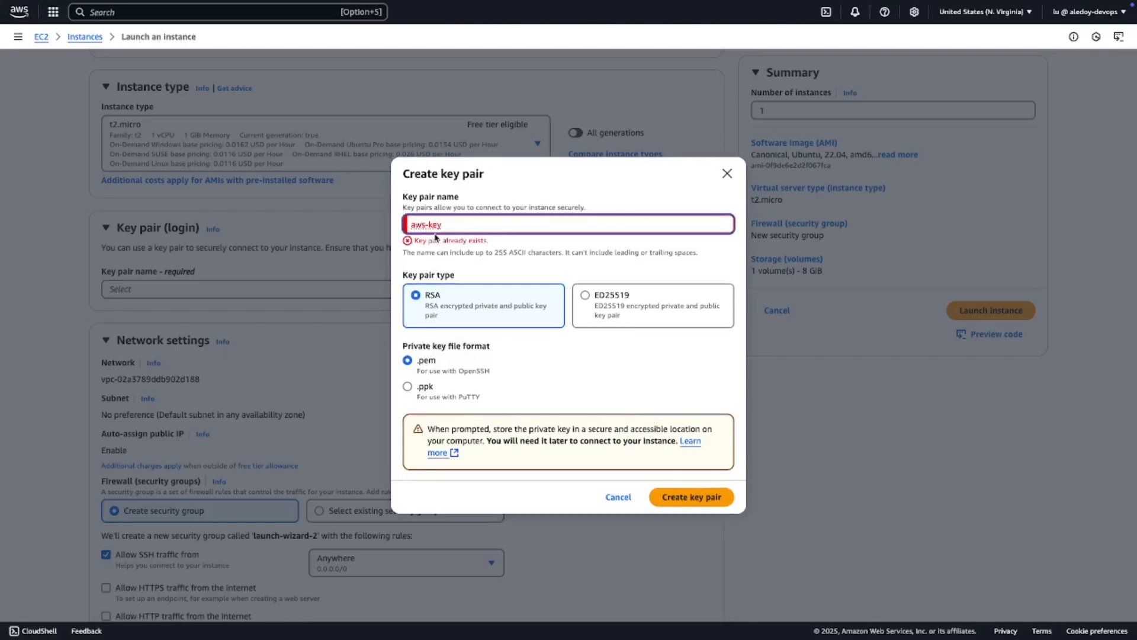
type("2")
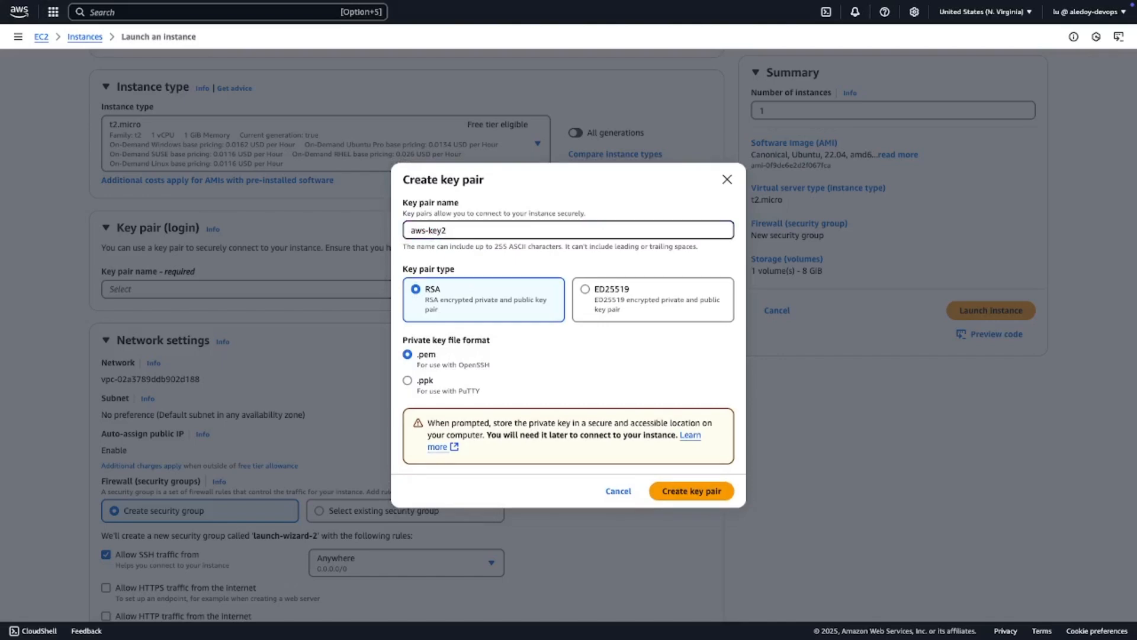
left_click(690, 492)
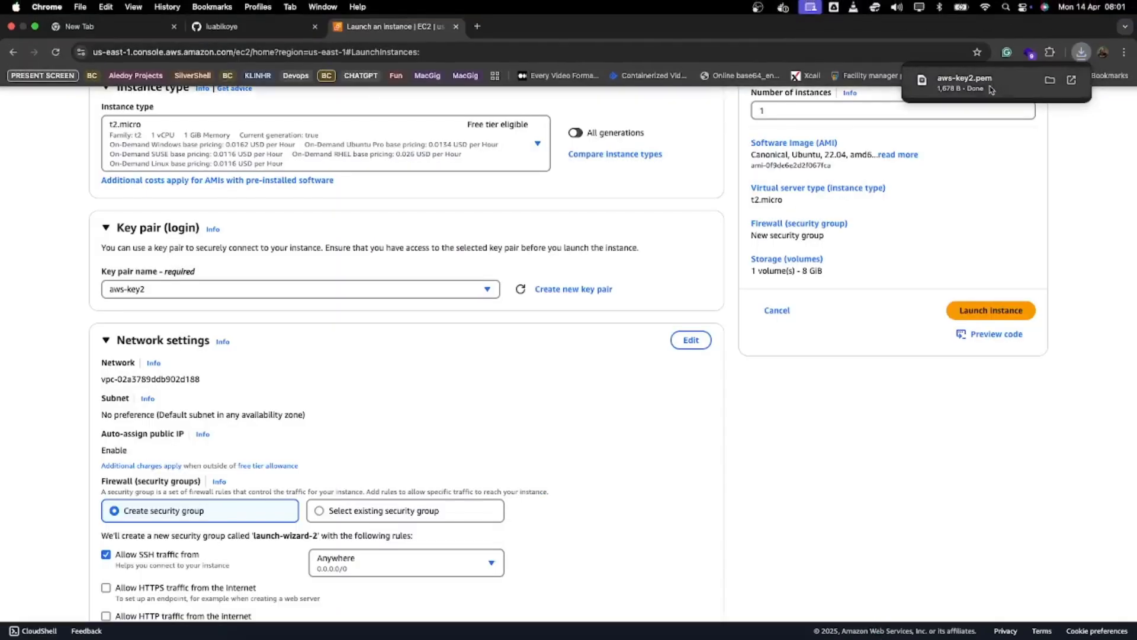
mouse_move(972, 69)
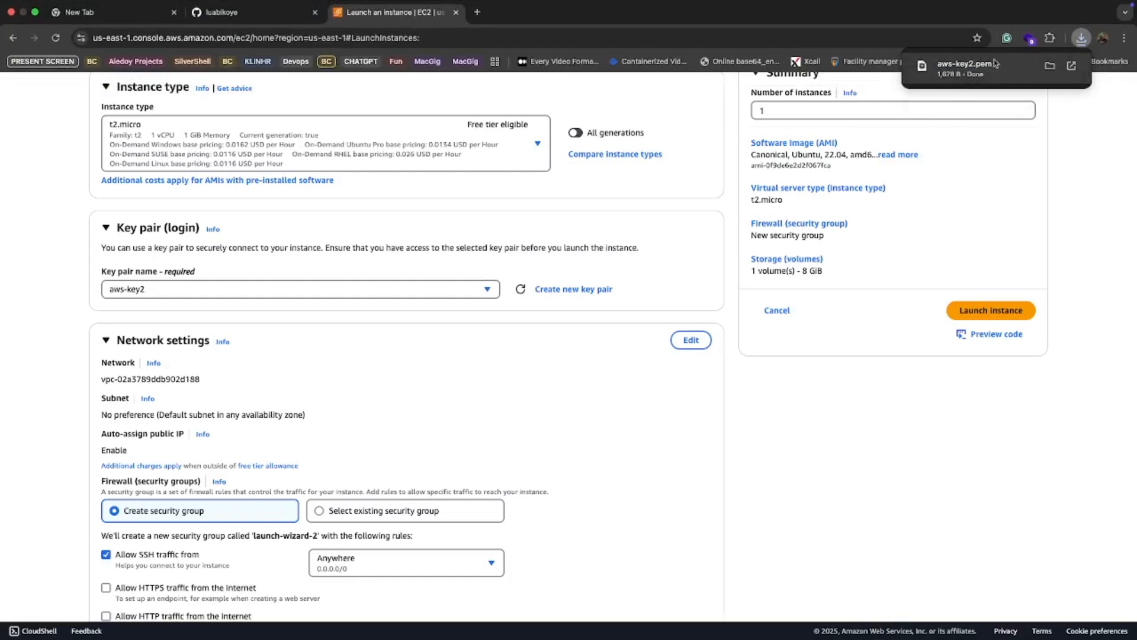
- Edit the network settings so the new security group has aws-sgroup as both its name and its description
scroll(542, 321, "down", 3)
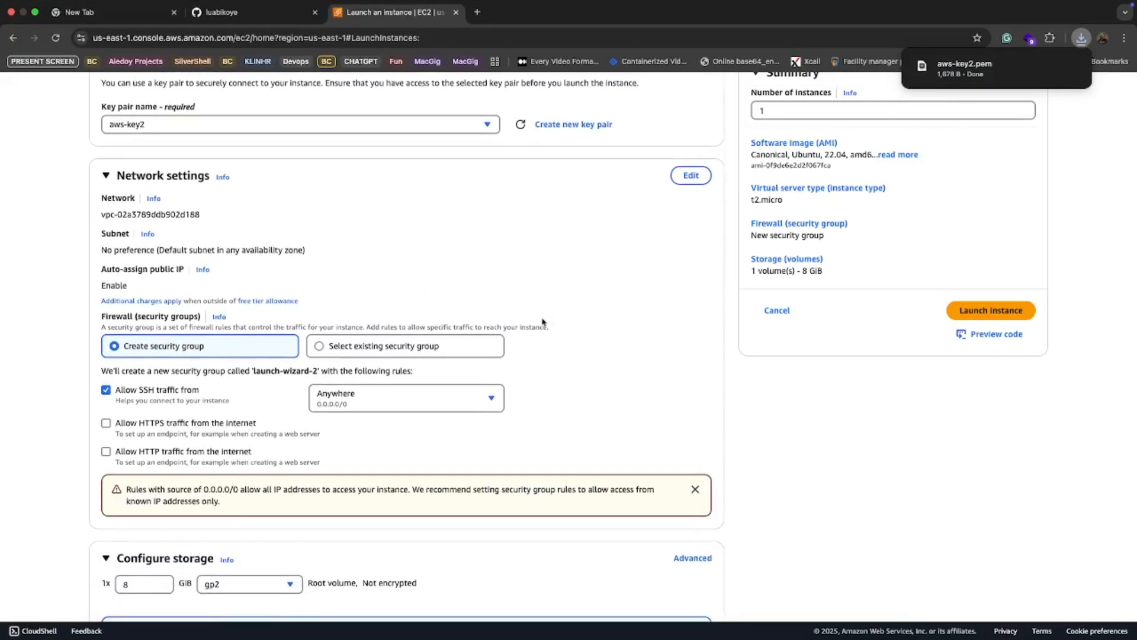
scroll(541, 321, "down", 1)
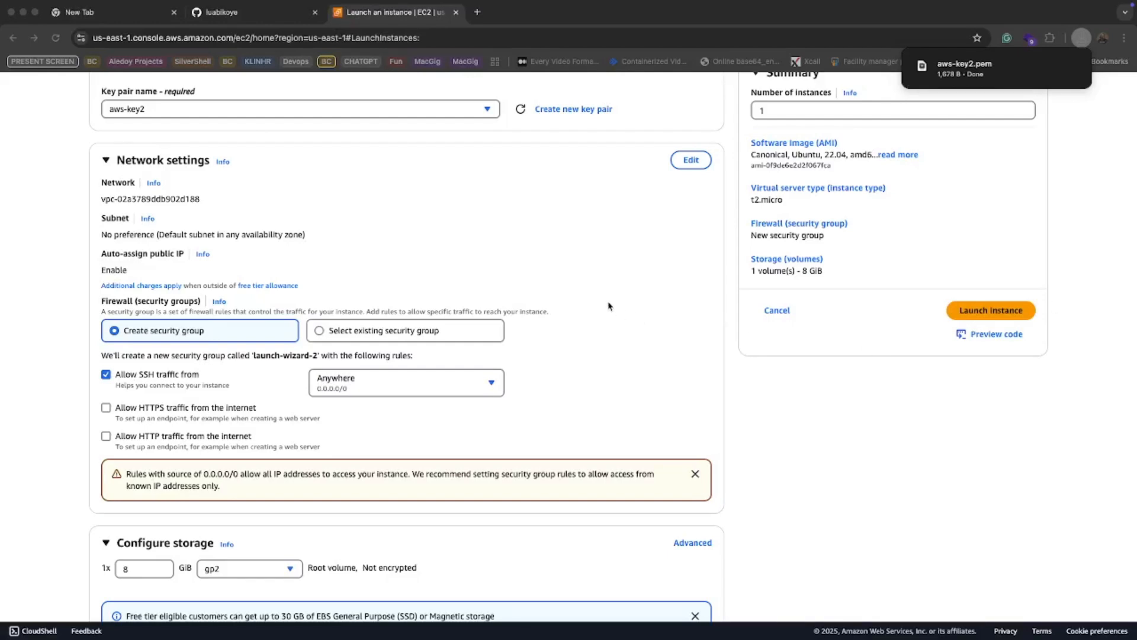
left_click(691, 161)
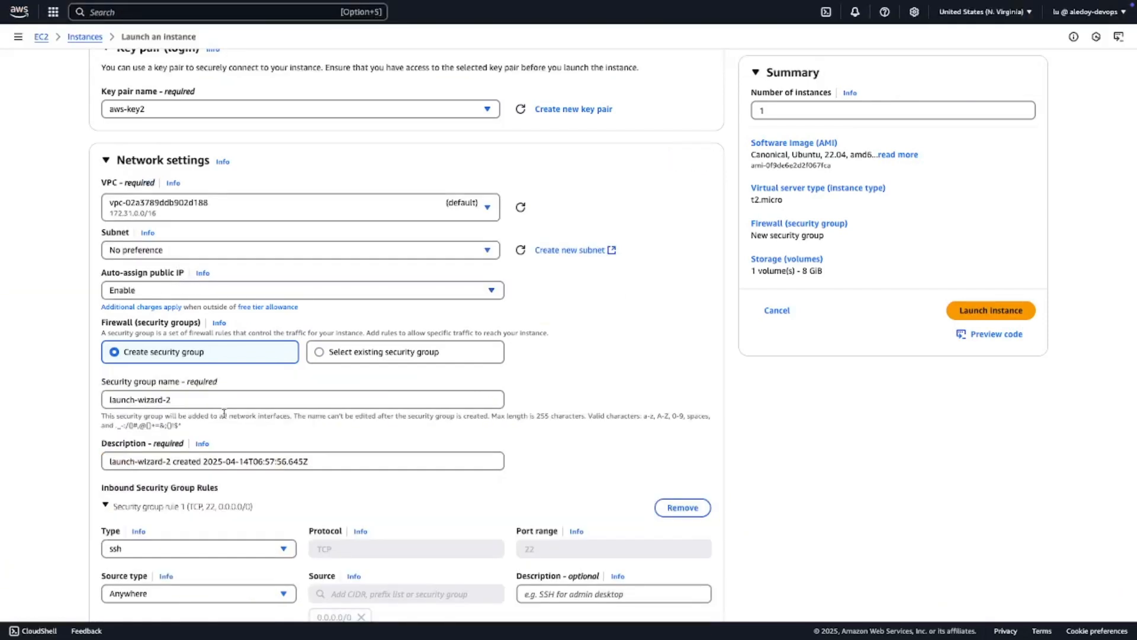
triple_click(185, 400)
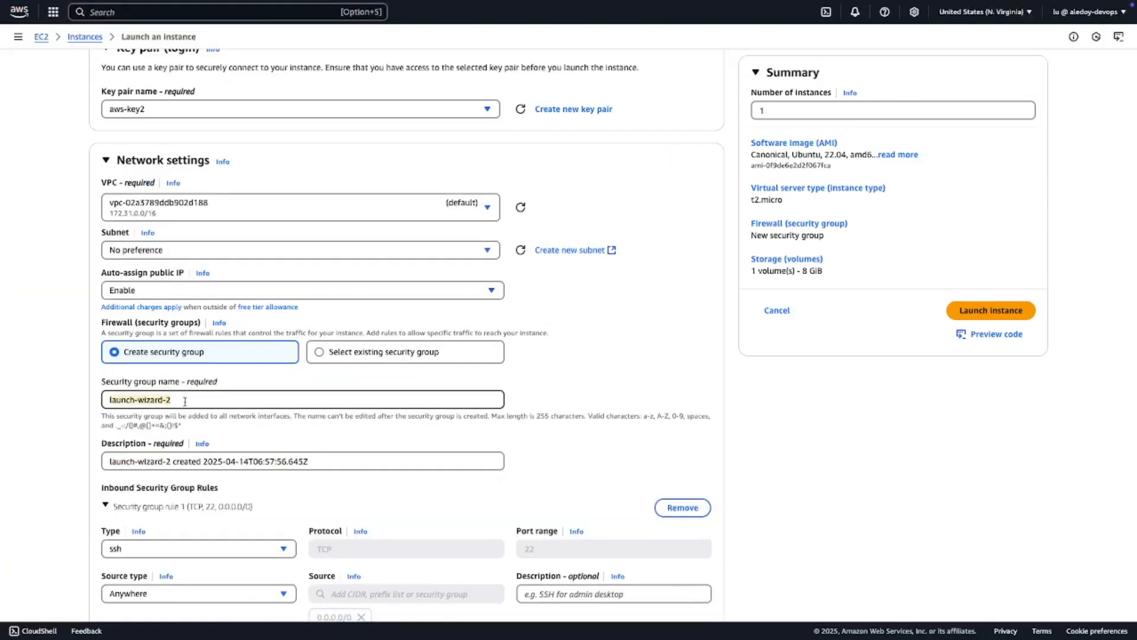
type("aws-sgroup")
key("super+a")
key("super+c")
left_click(197, 455)
left_click_drag(346, 461, 2, 480)
key("super+a")
key("super+v")
scroll(370, 497, "down", 2)
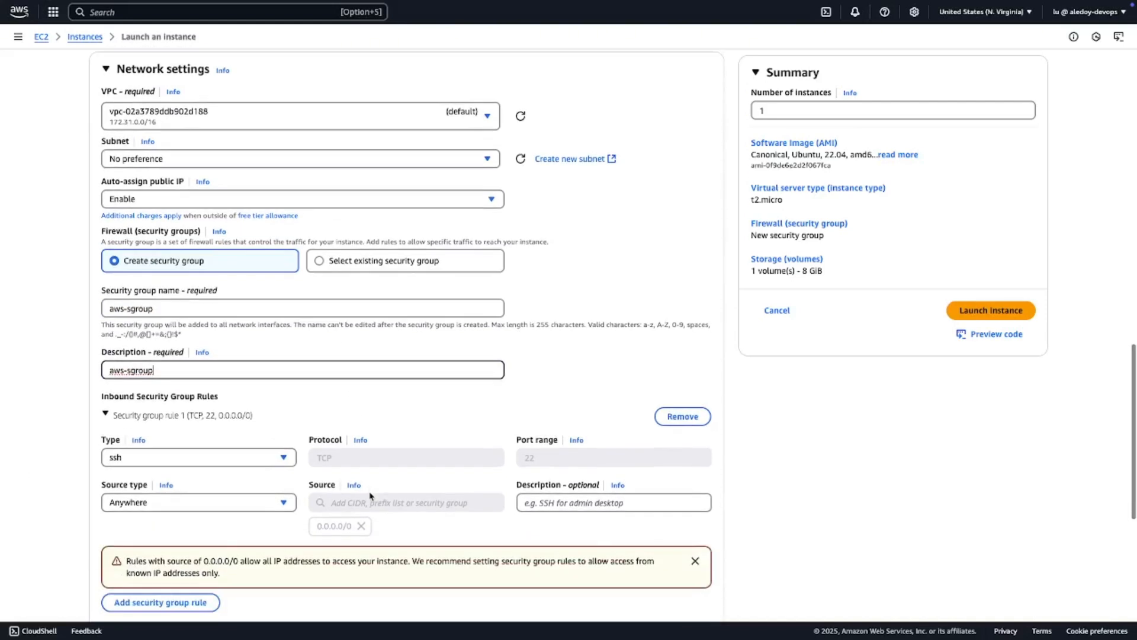
- Add a second inbound rule to the new security group and set its type to HTTP
scroll(371, 496, "down", 2)
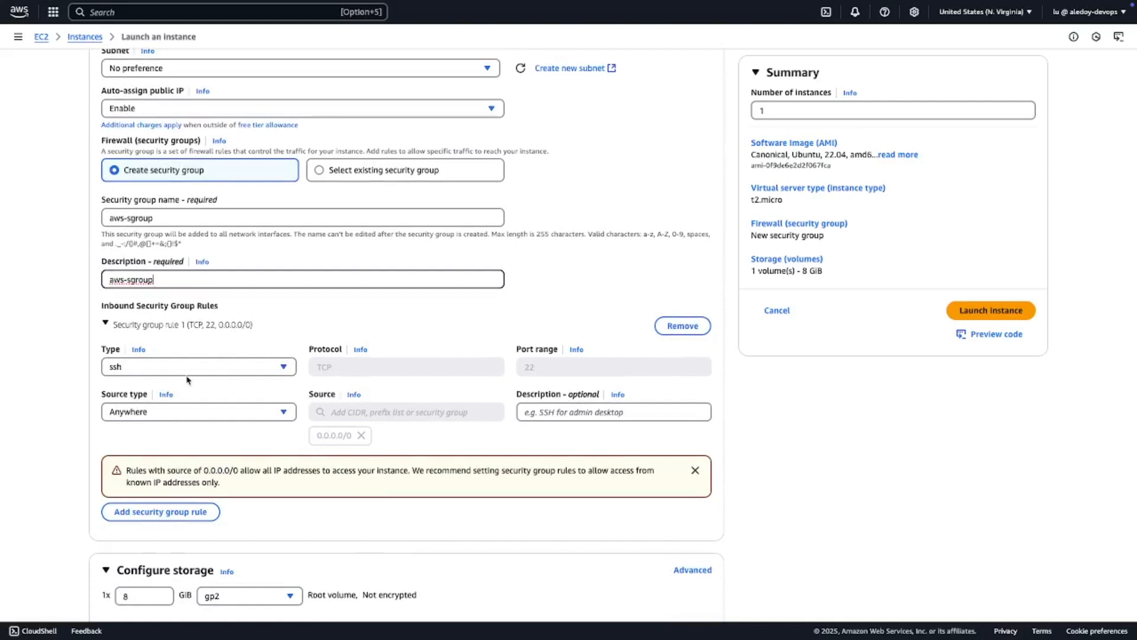
scroll(153, 336, "down", 1)
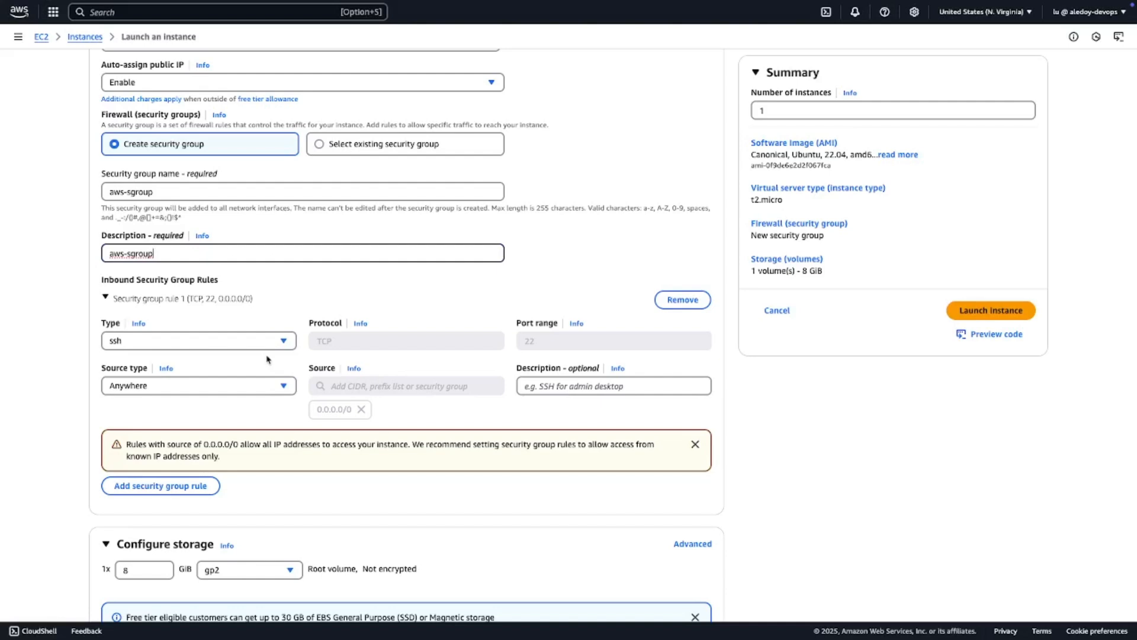
scroll(266, 359, "down", 1)
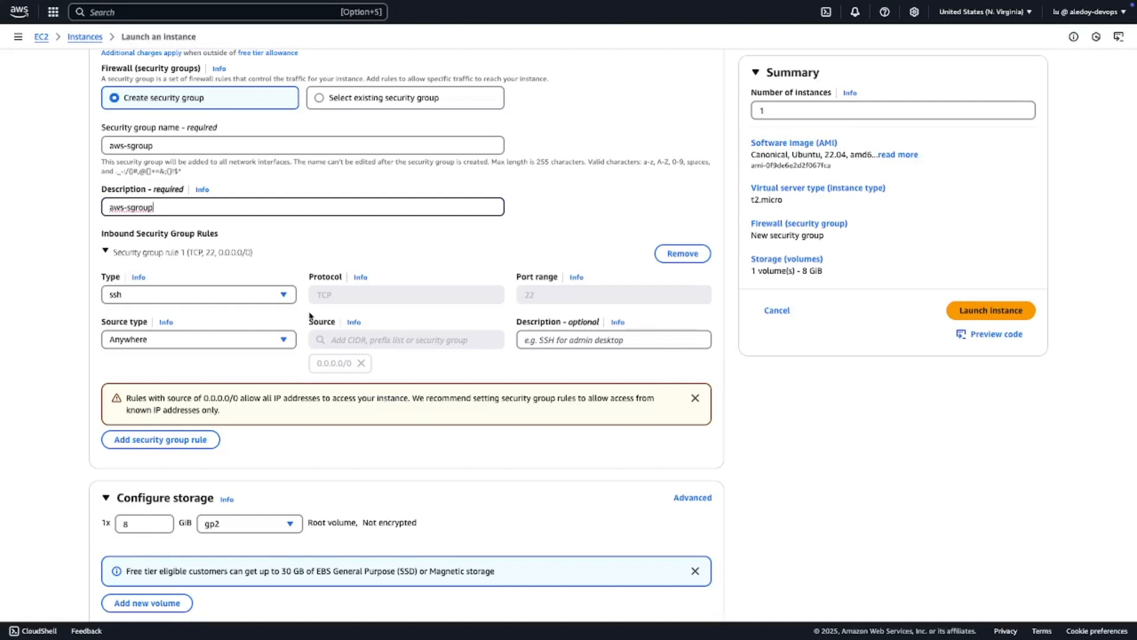
scroll(310, 316, "down", 1)
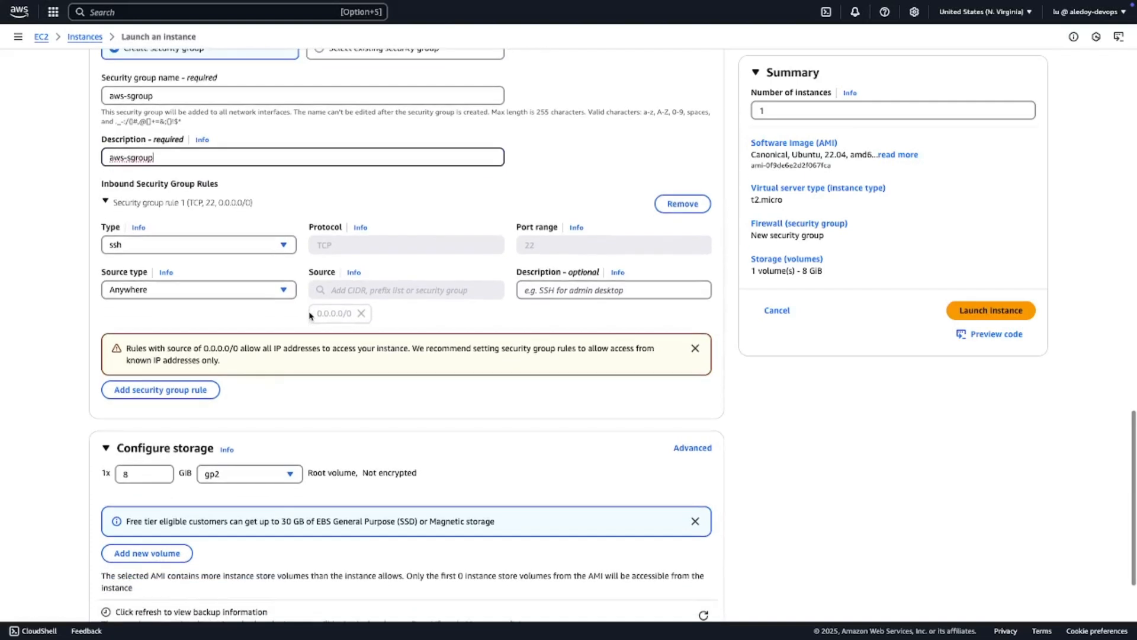
scroll(310, 316, "down", 1)
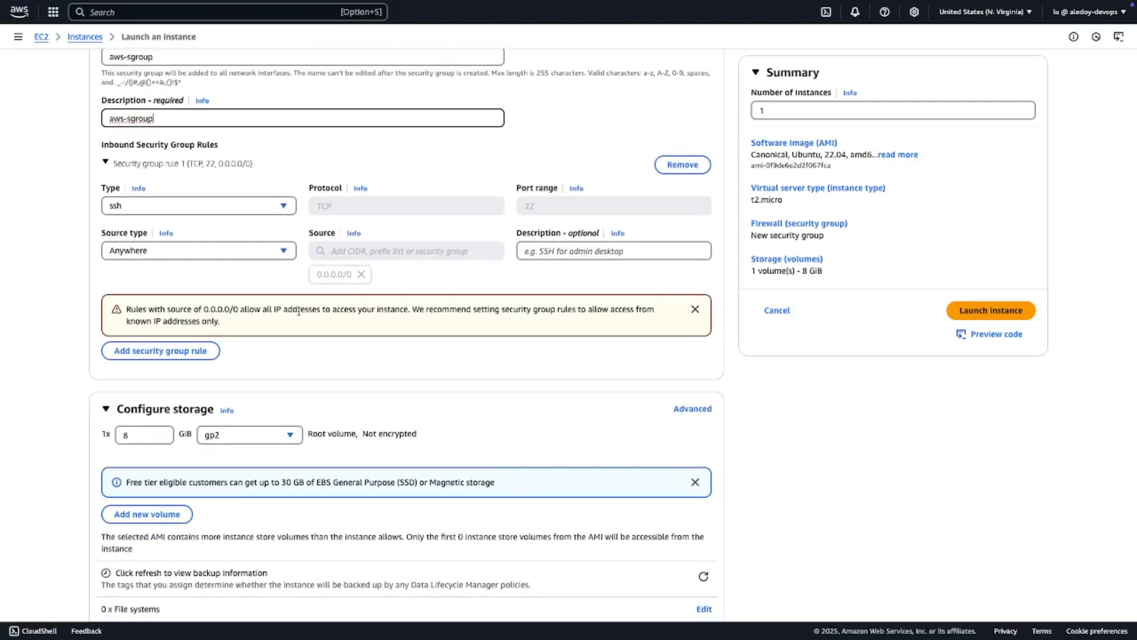
left_click(183, 355)
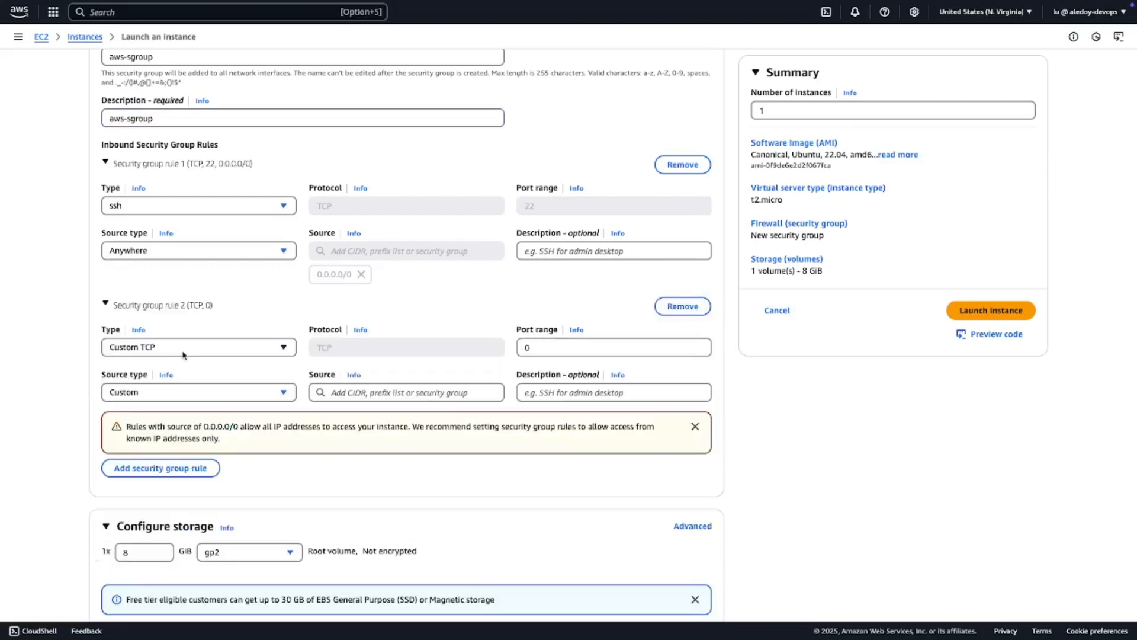
scroll(184, 354, "down", 2)
left_click(237, 242)
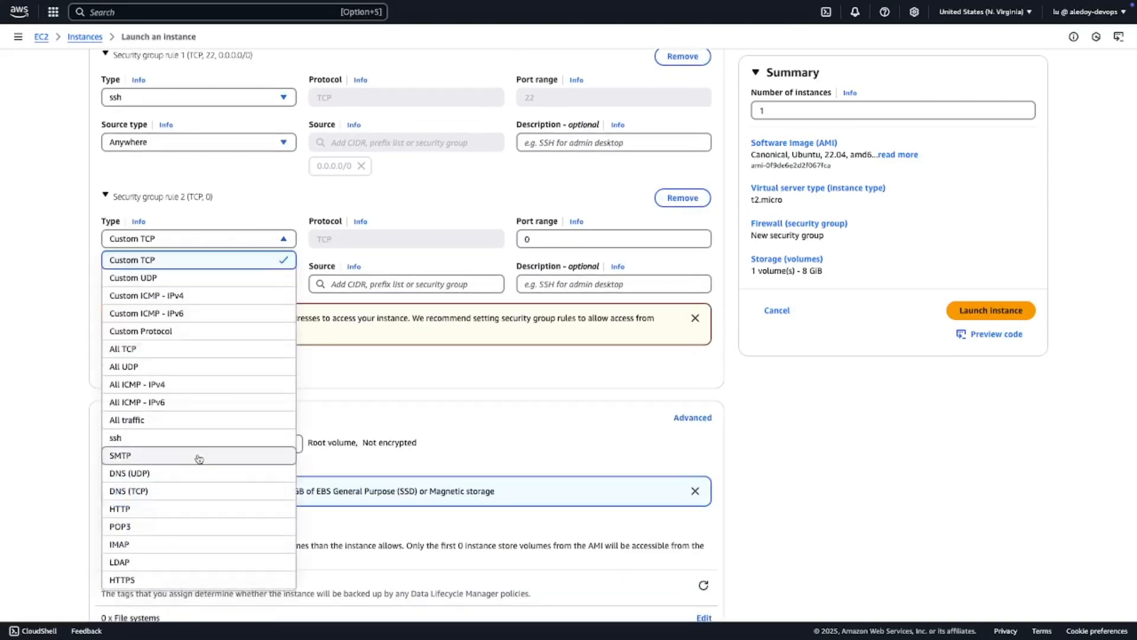
scroll(198, 458, "down", 3)
left_click(124, 422)
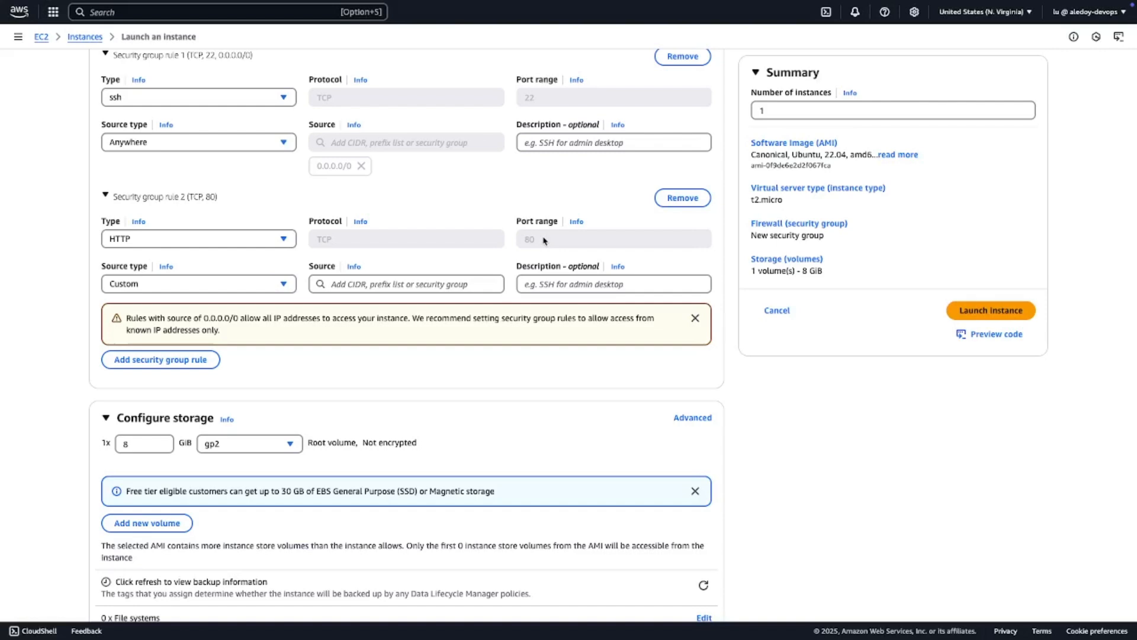
- Review the instance's launch settings: tags, machine image, instance type, key pair, network settings, both inbound rules and storage
scroll(321, 271, "down", 1)
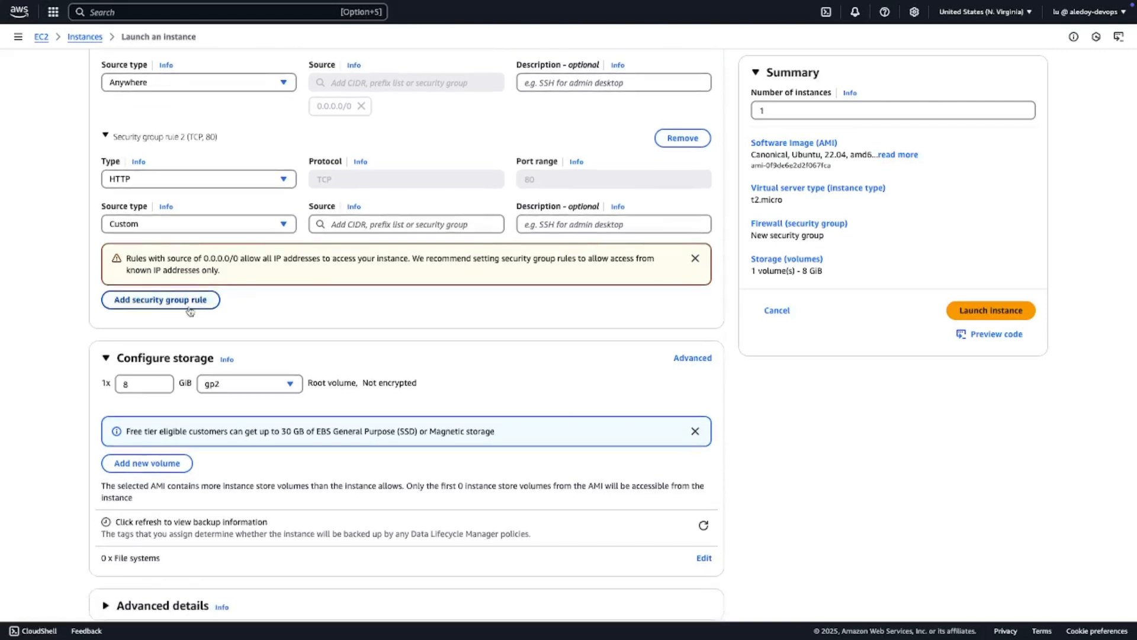
scroll(191, 308, "up", 1)
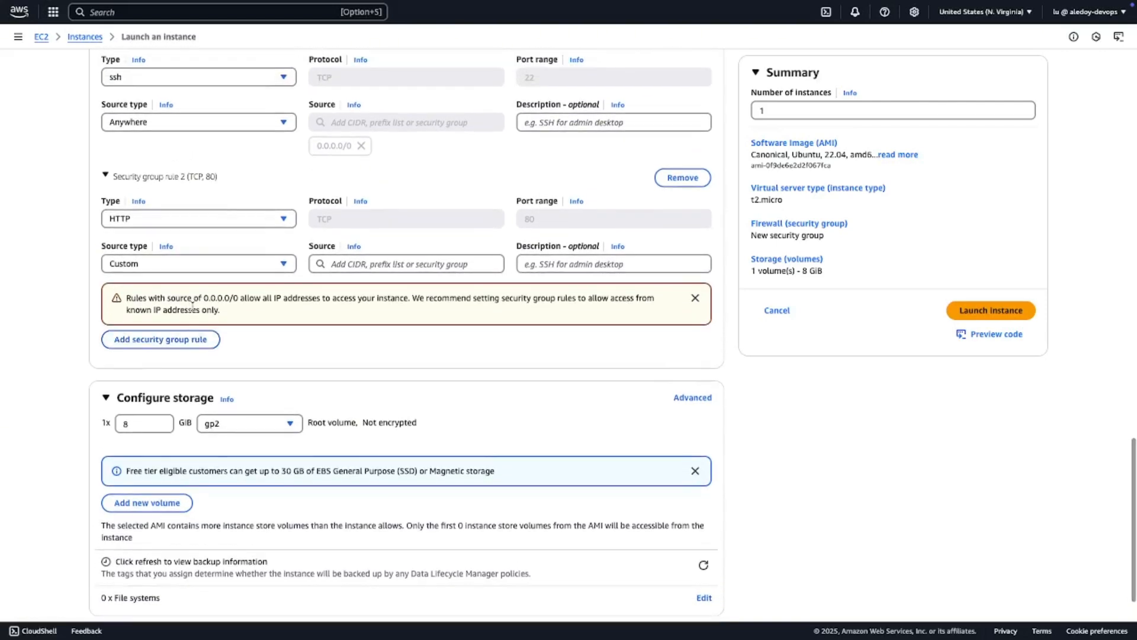
scroll(209, 281, "up", 1)
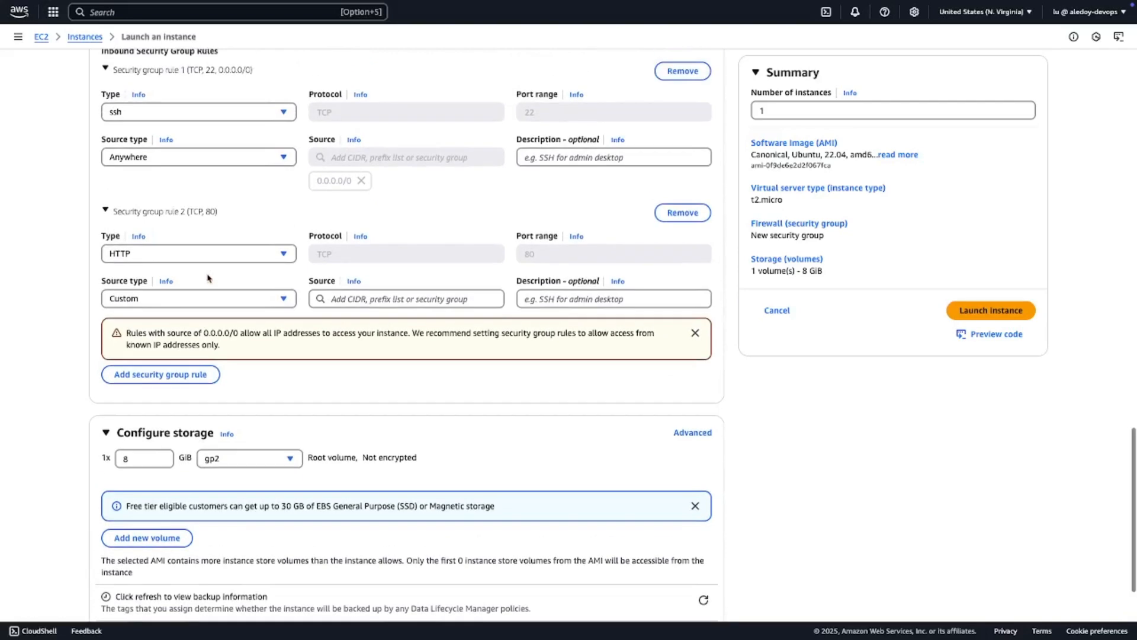
scroll(204, 269, "down", 2)
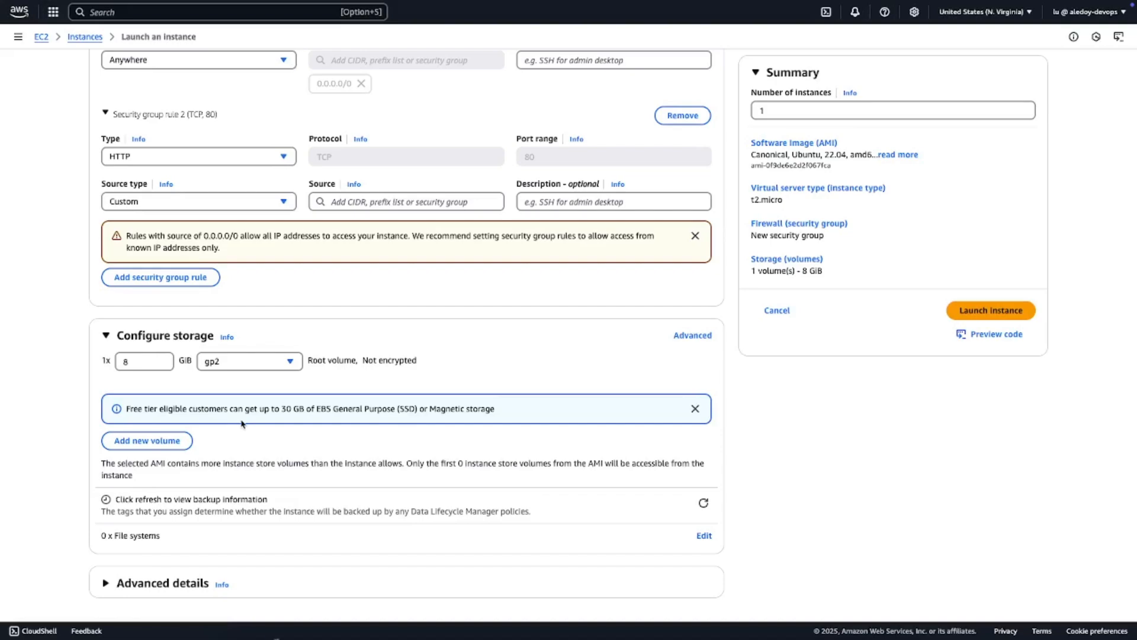
scroll(241, 423, "up", 15)
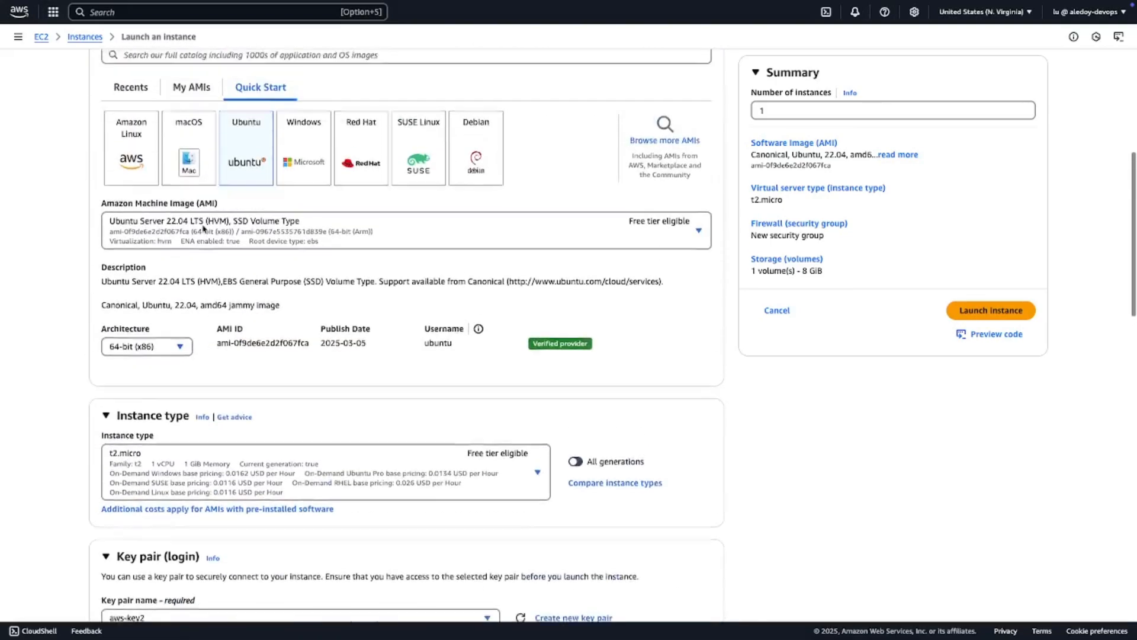
scroll(203, 228, "down", 20)
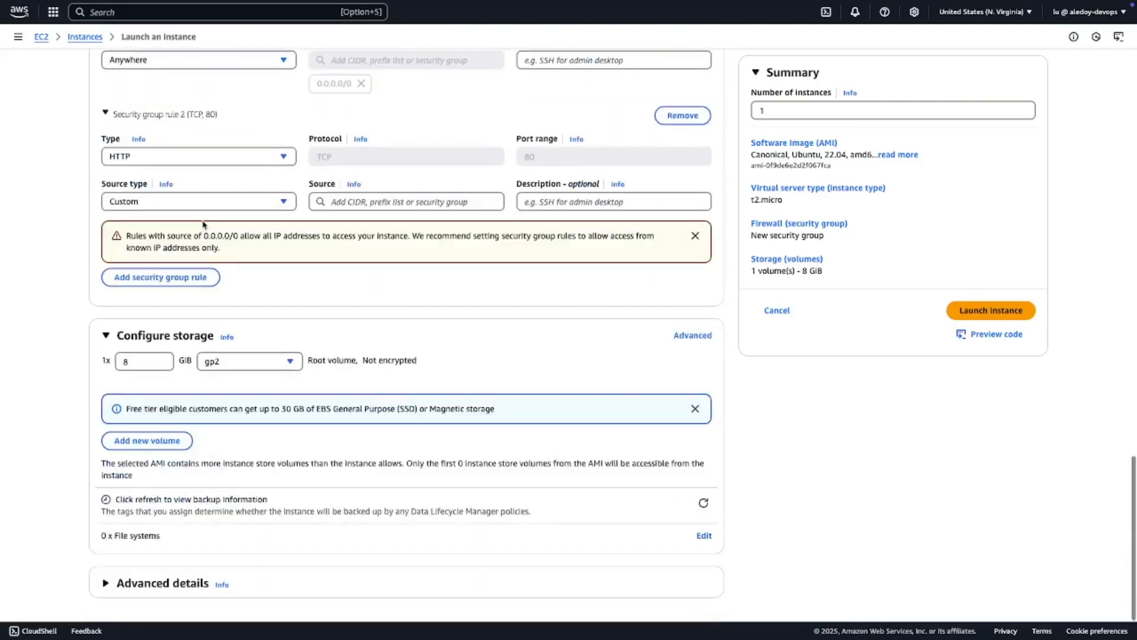
scroll(212, 232, "up", 20)
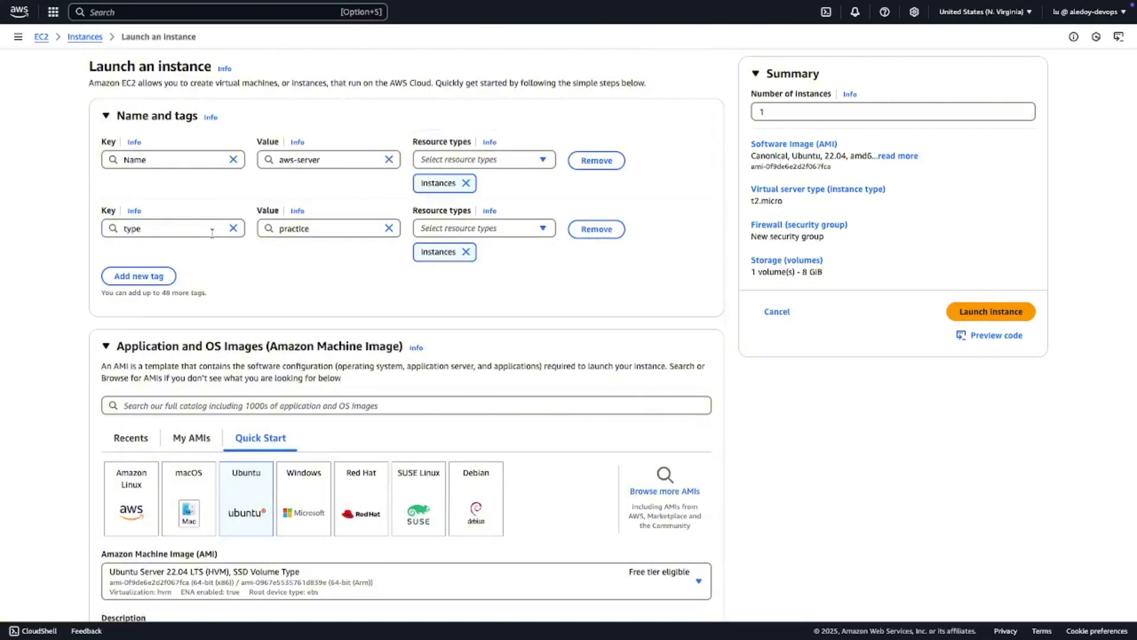
scroll(212, 232, "down", 1)
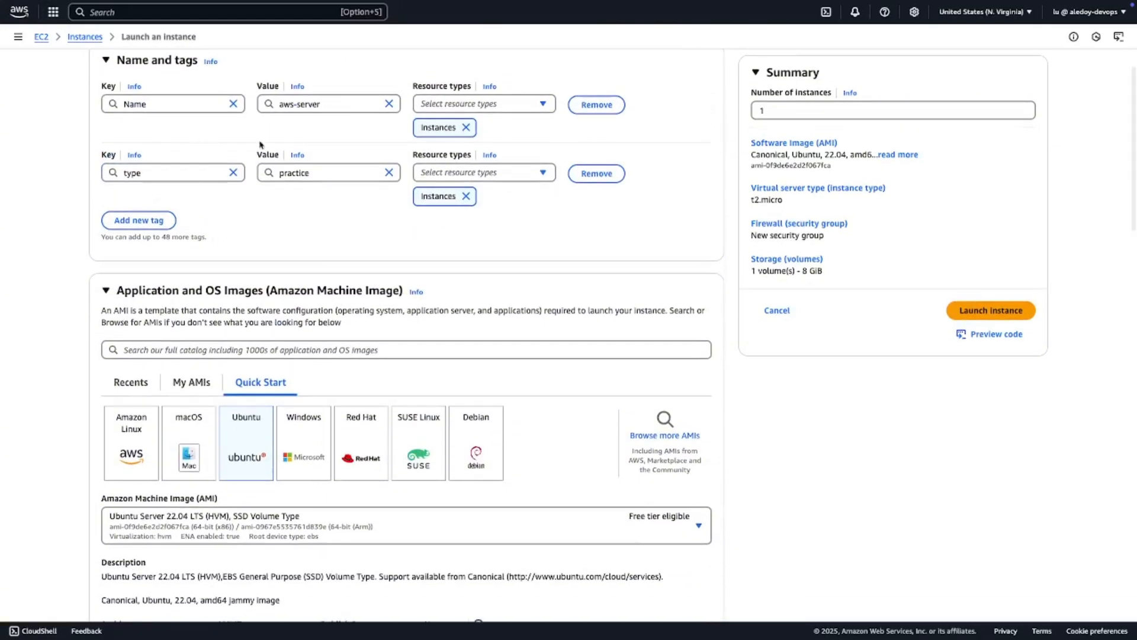
scroll(215, 197, "down", 2)
scroll(217, 199, "down", 1)
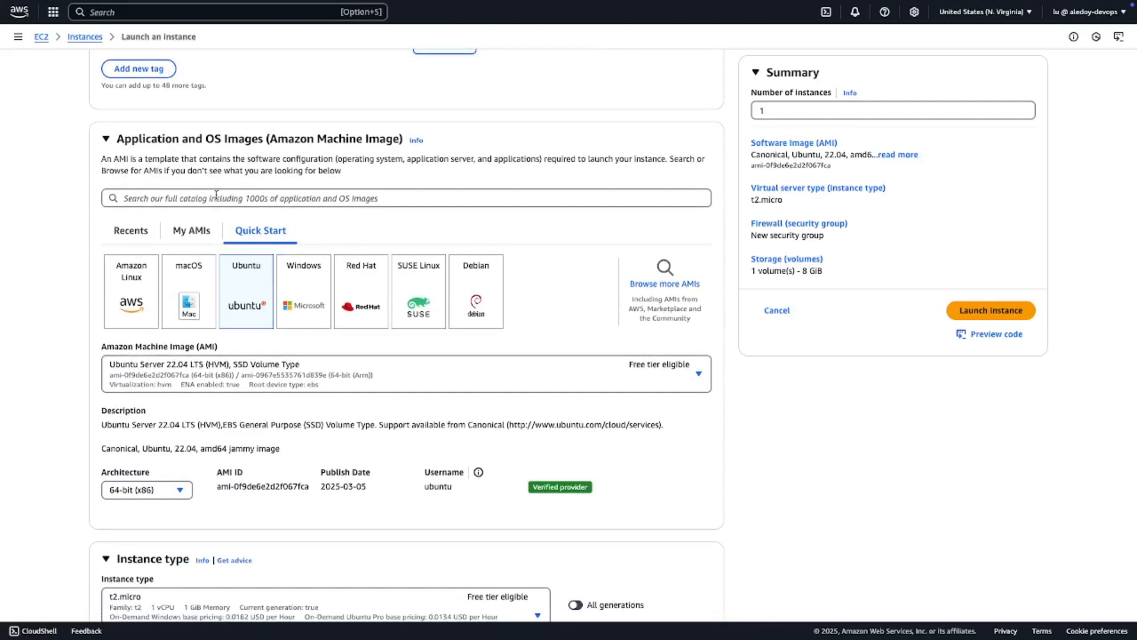
scroll(368, 308, "down", 4)
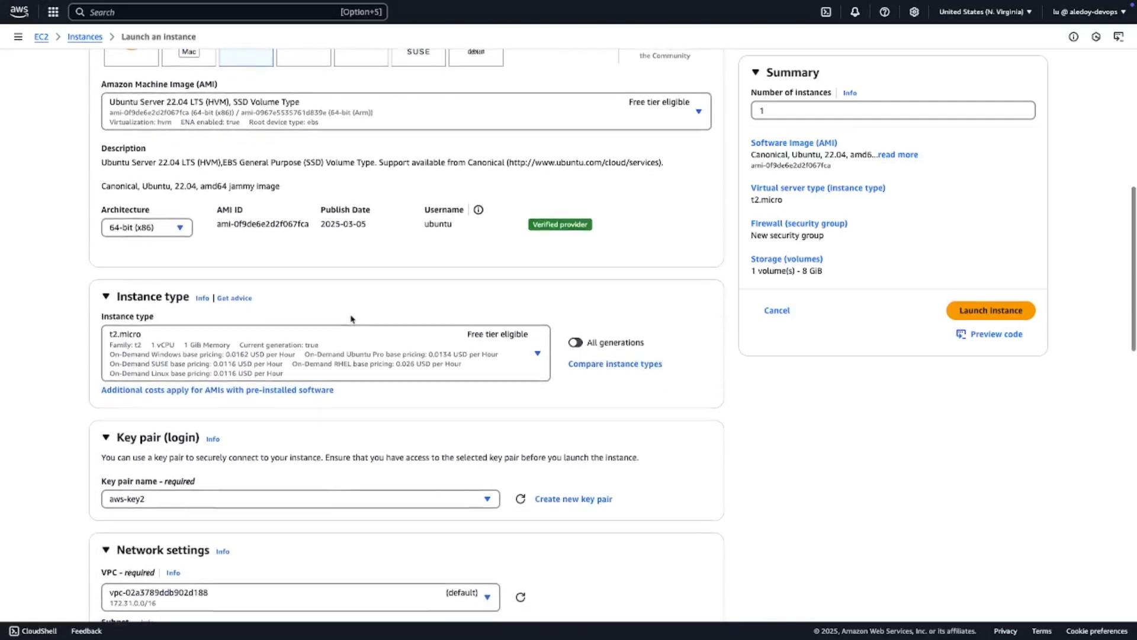
scroll(245, 350, "down", 2)
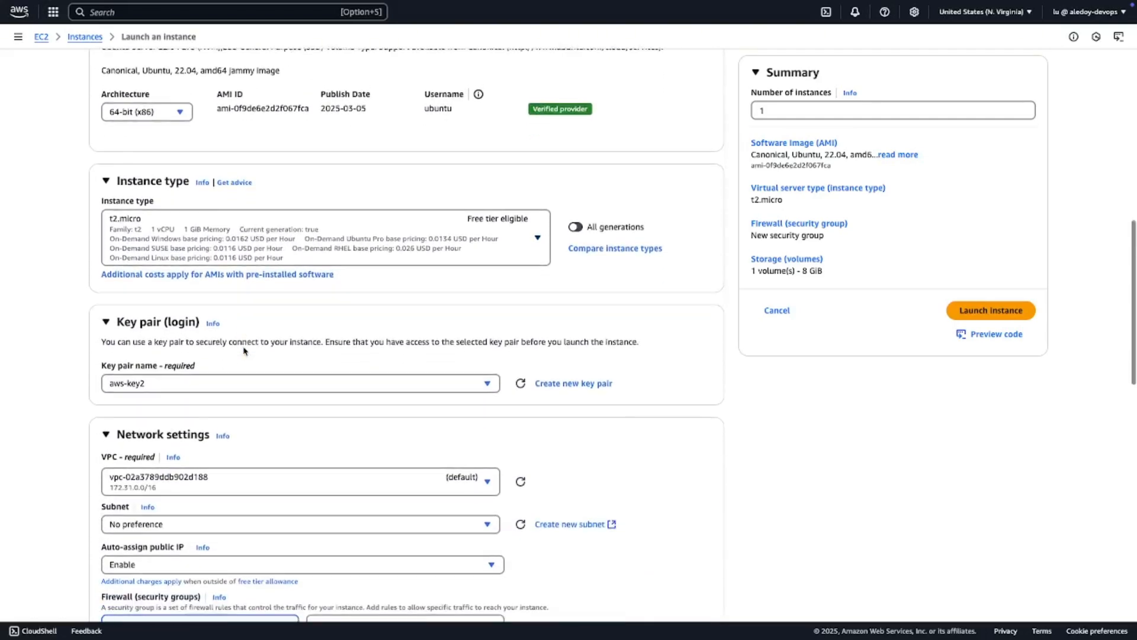
scroll(221, 371, "down", 2)
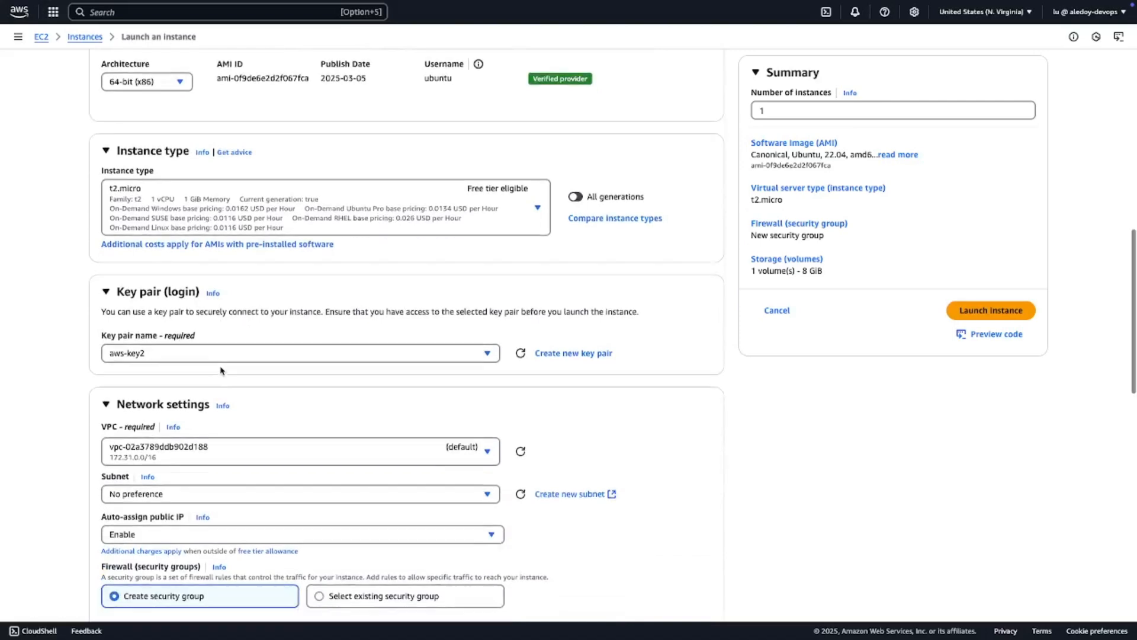
scroll(173, 400, "down", 2)
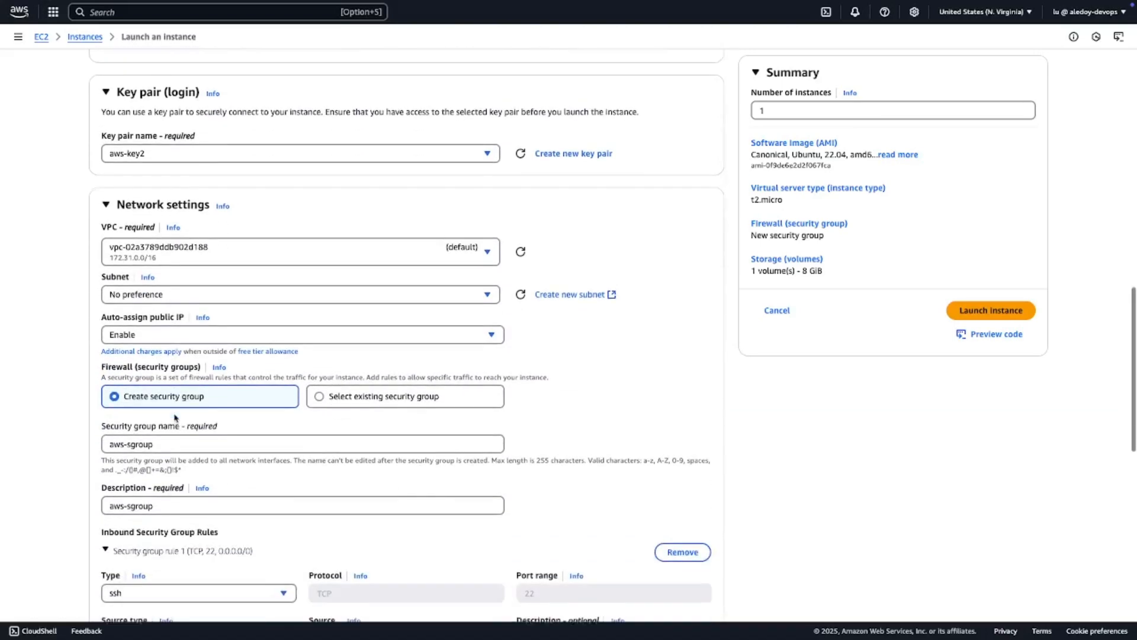
scroll(174, 413, "down", 1)
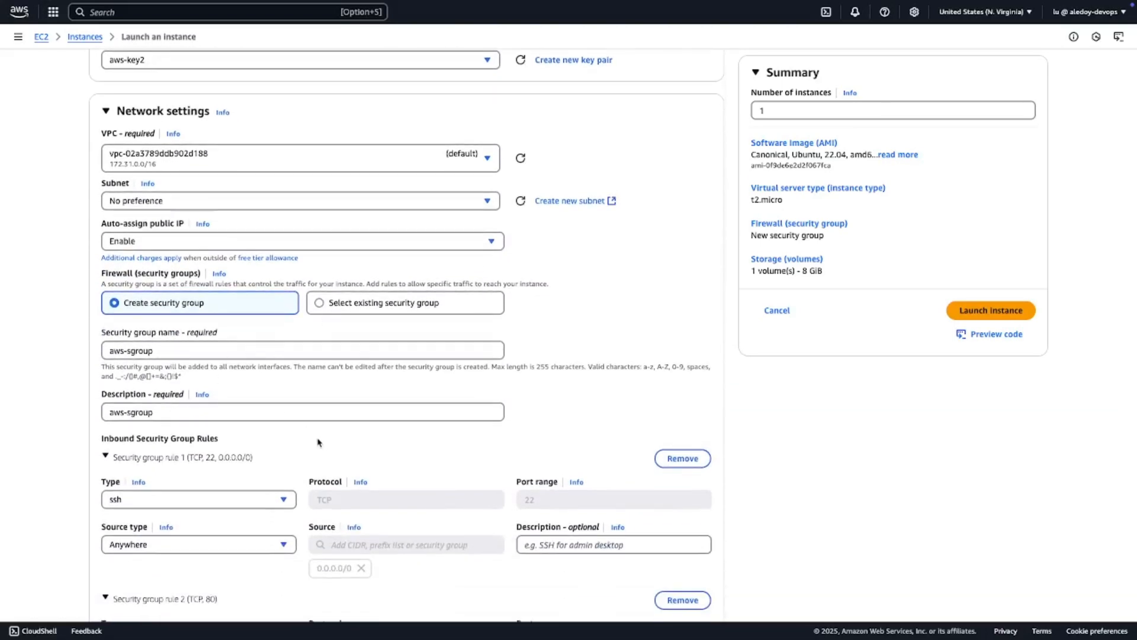
scroll(319, 442, "down", 2)
scroll(319, 443, "down", 2)
scroll(299, 432, "down", 3)
scroll(301, 427, "down", 2)
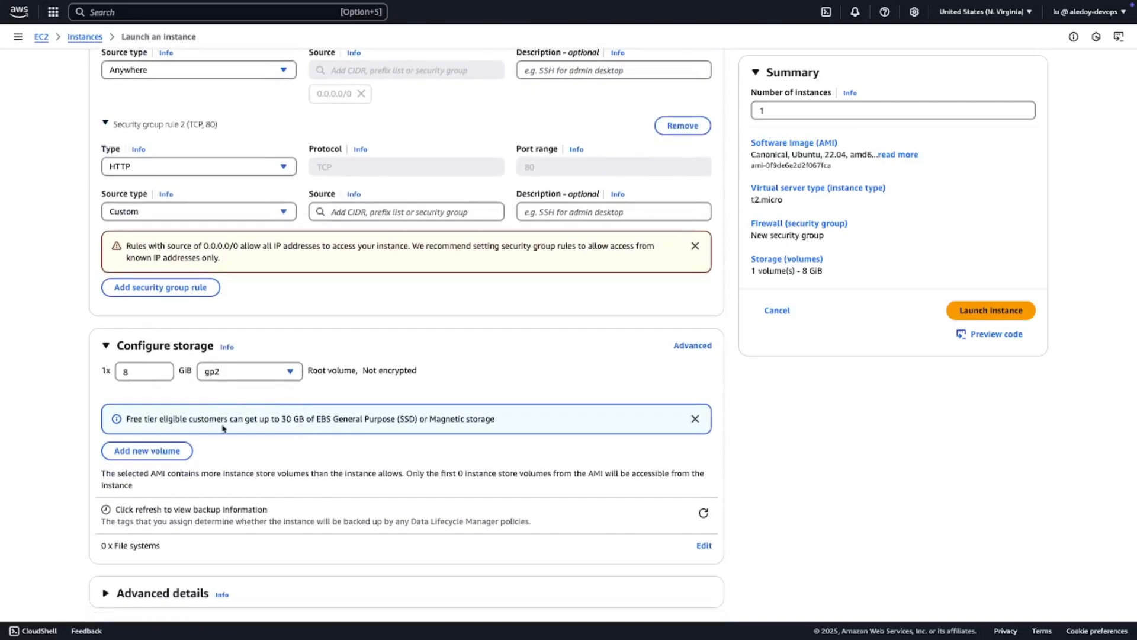
scroll(248, 461, "down", 1)
scroll(248, 460, "up", 4)
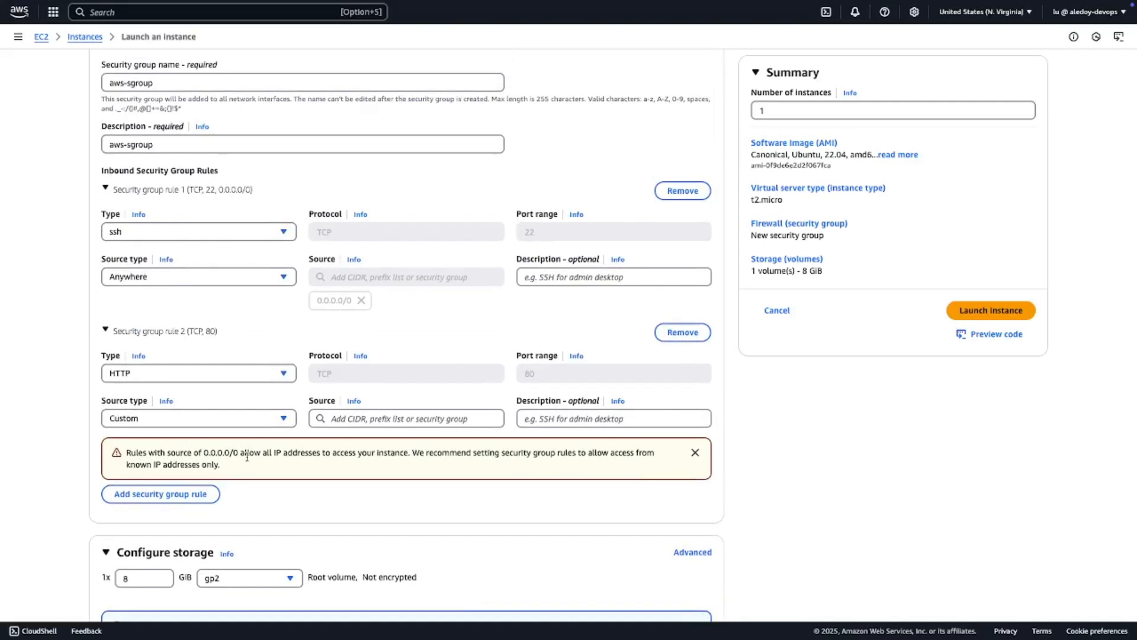
scroll(247, 457, "up", 3)
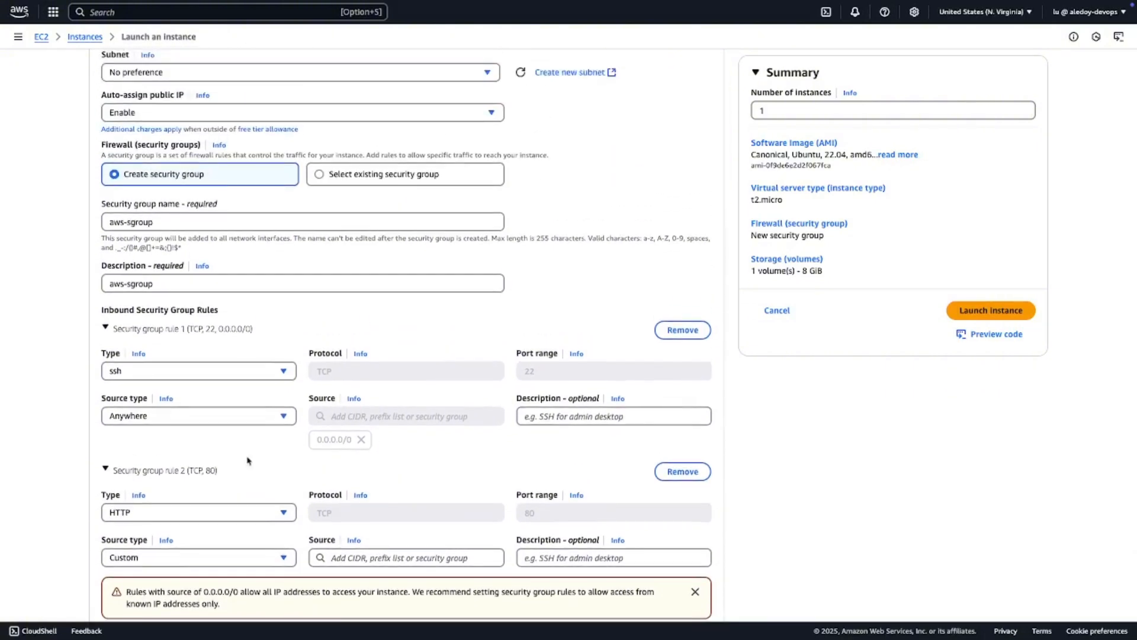
scroll(248, 461, "up", 9)
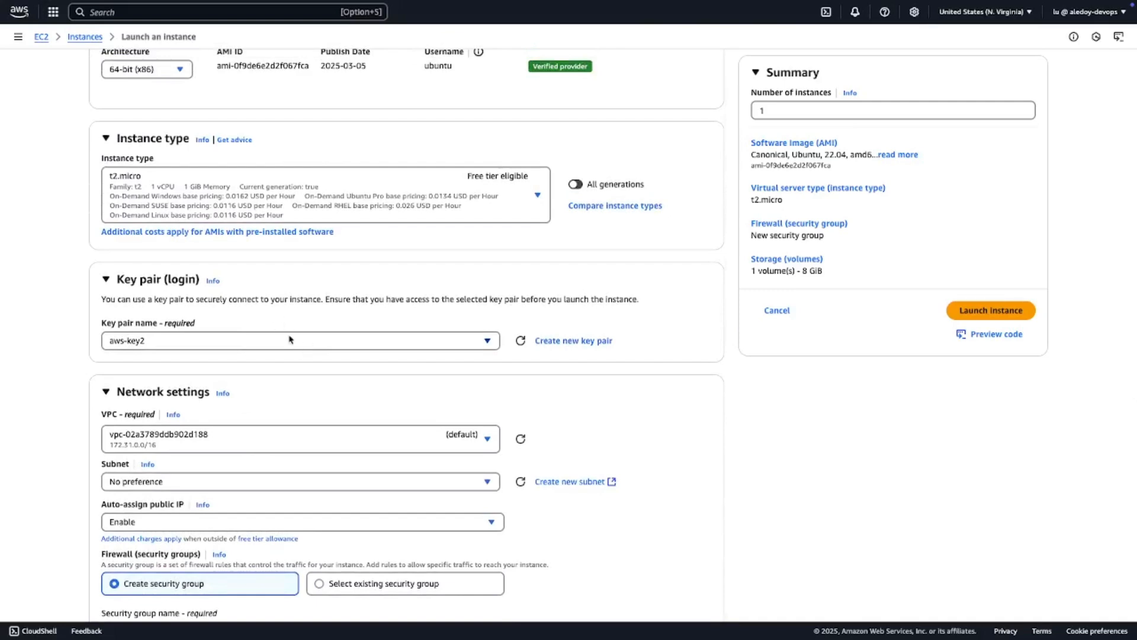
scroll(290, 339, "down", 4)
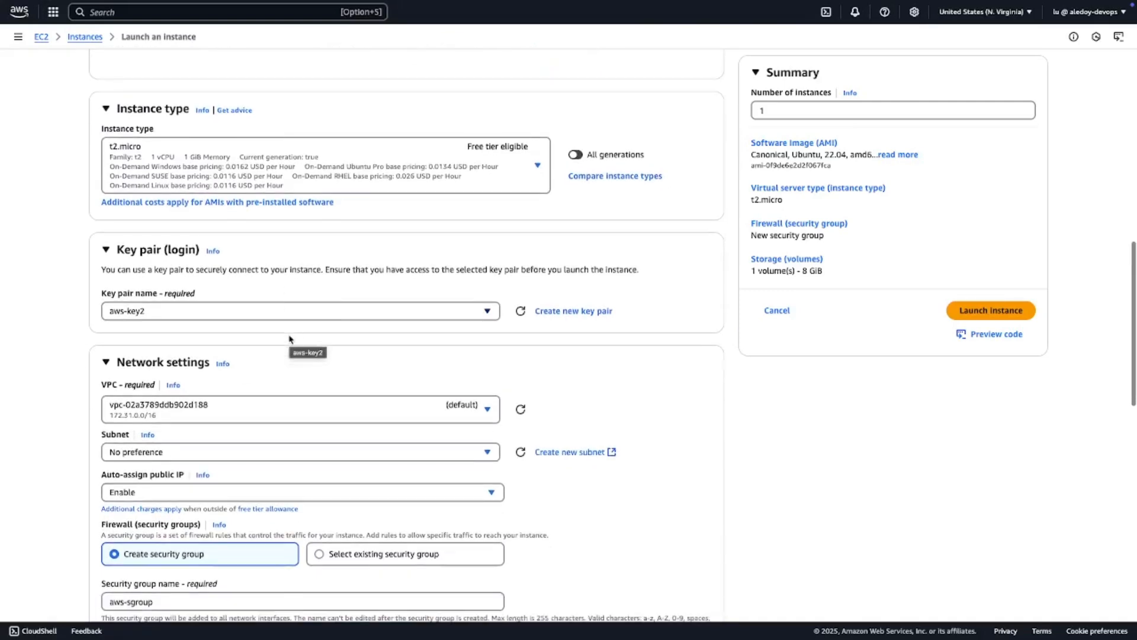
scroll(290, 339, "down", 14)
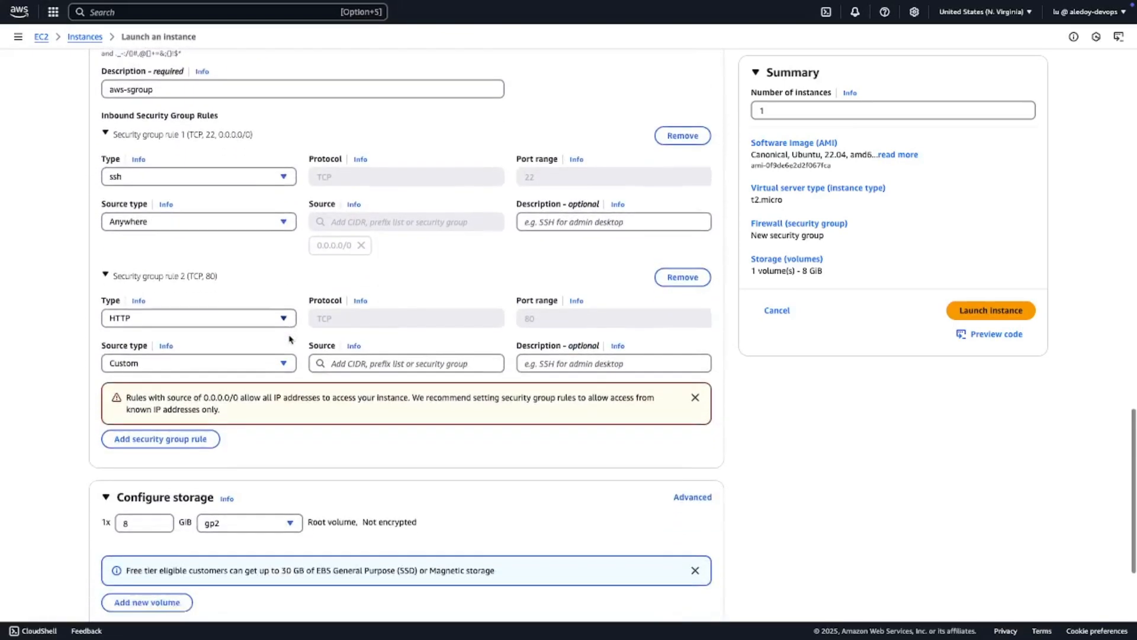
- Try to launch the instance with the current settings
scroll(289, 340, "up", 20)
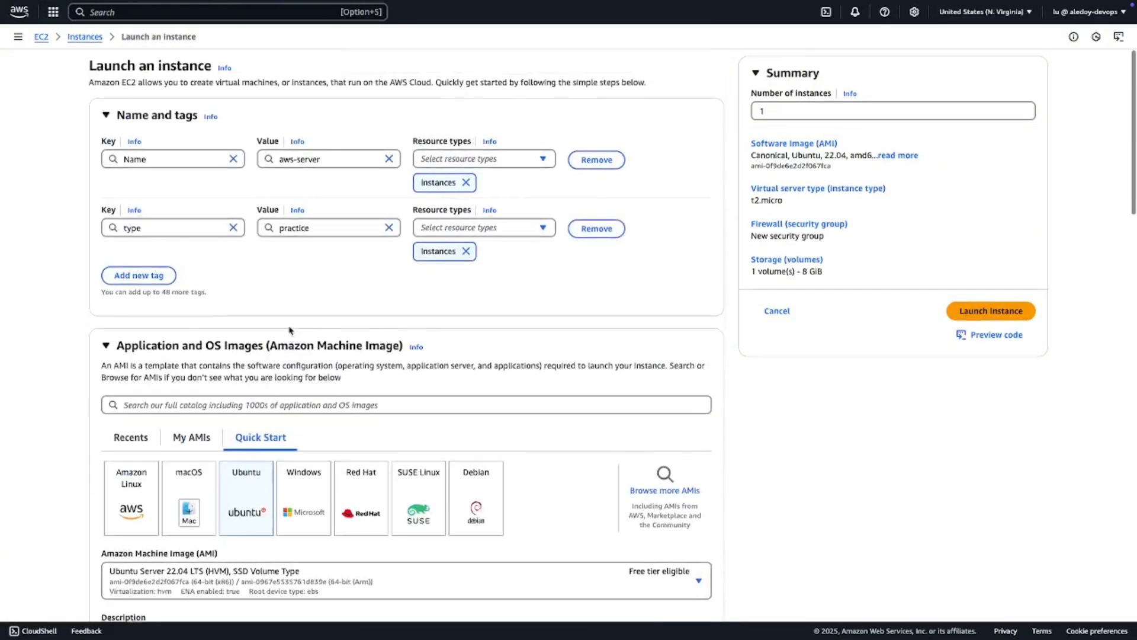
scroll(292, 338, "down", 18)
left_click(983, 314)
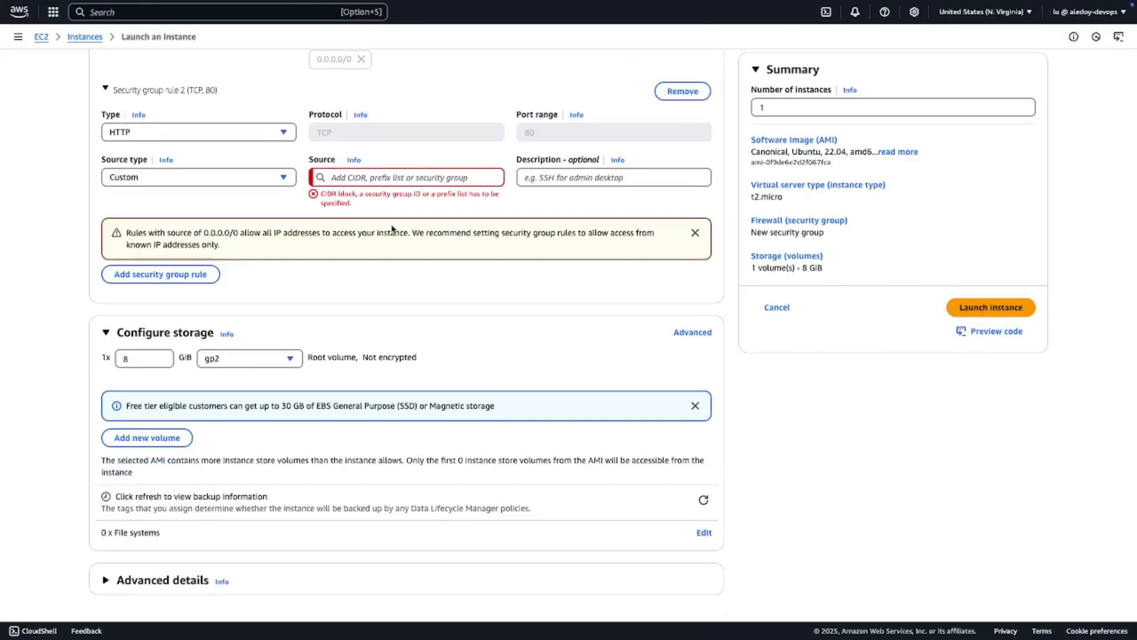
- Try Anywhere as the source type of the HTTP inbound rule and change it to My IP
scroll(386, 184, "up", 3)
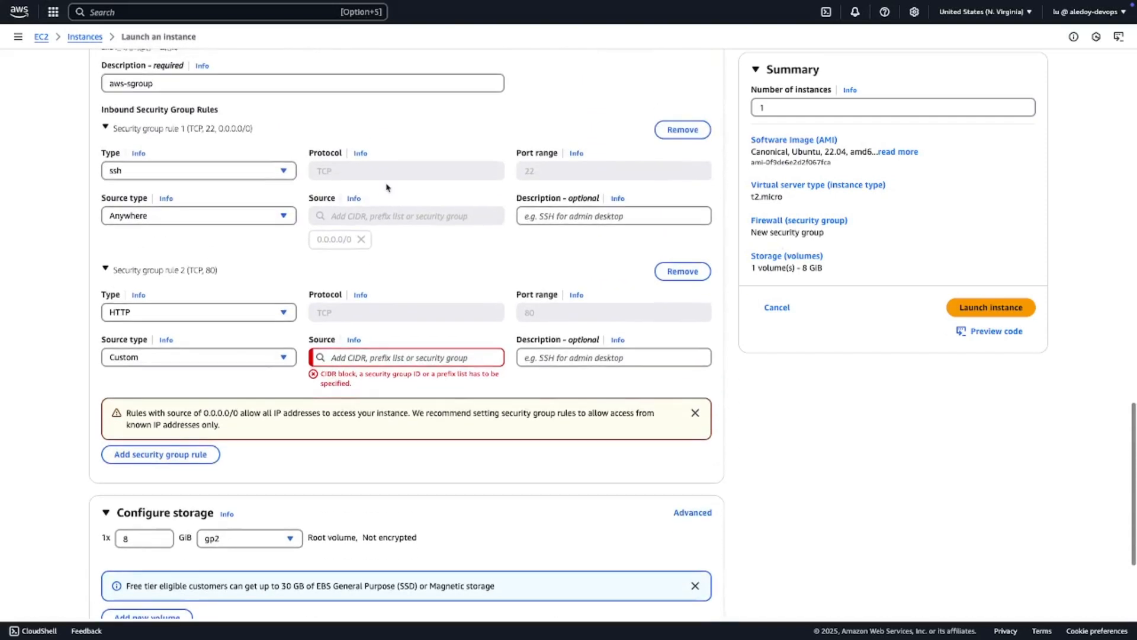
left_click(387, 356)
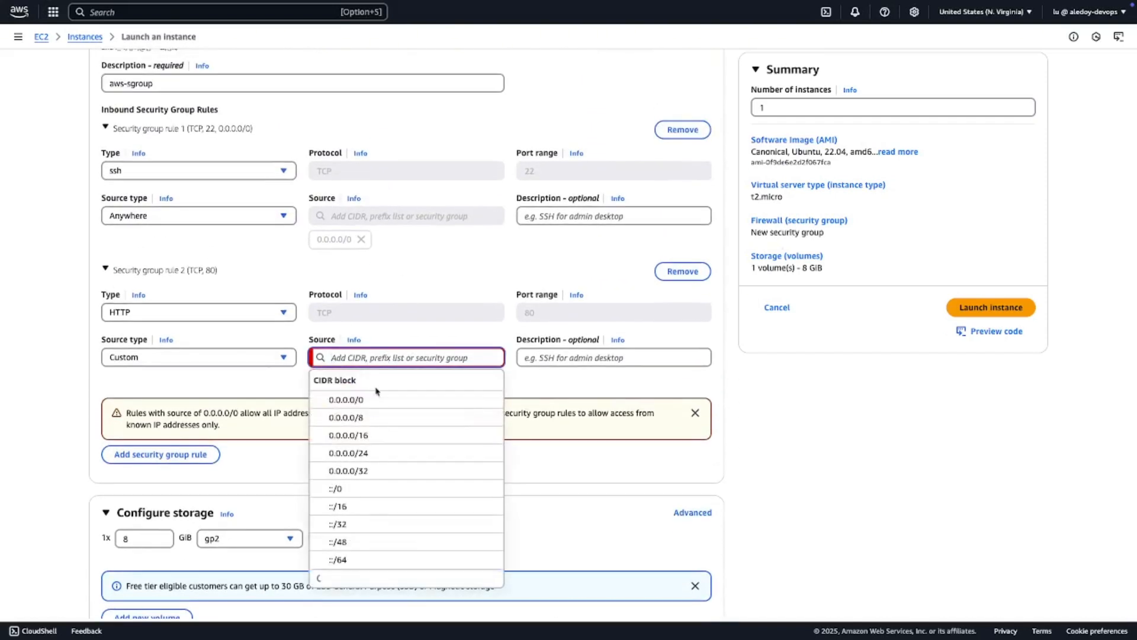
left_click(215, 358)
left_click(194, 379)
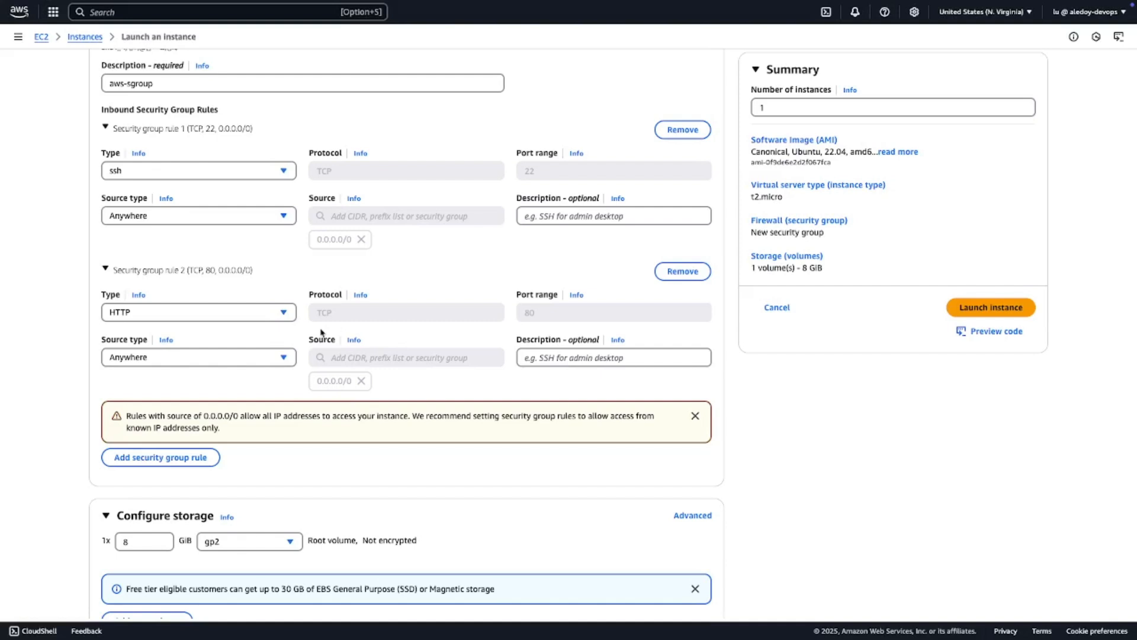
left_click(211, 358)
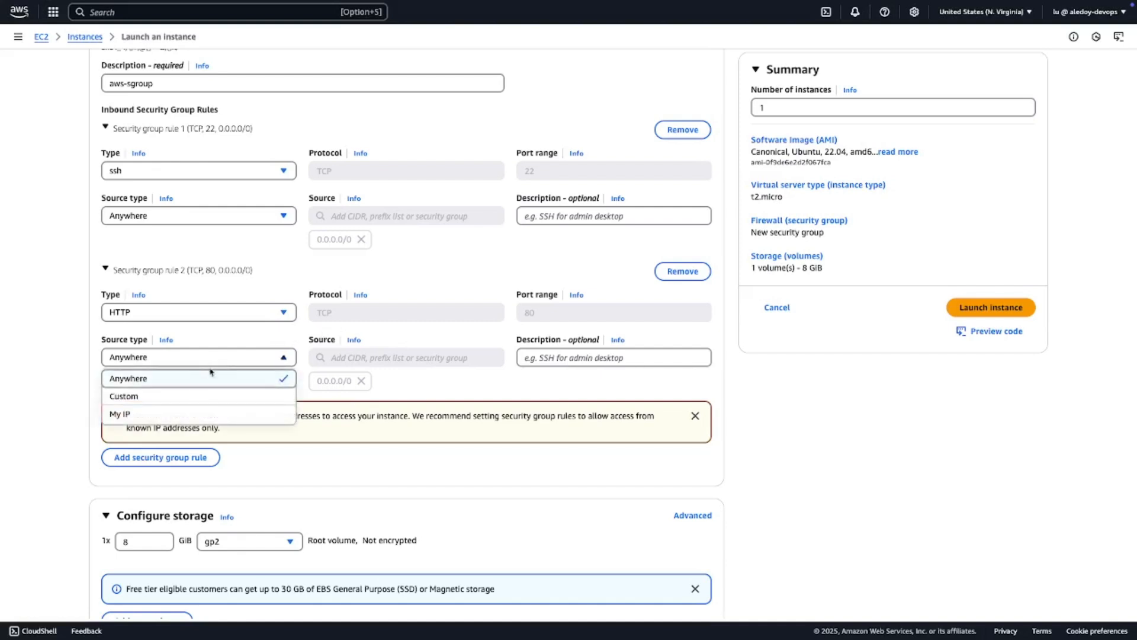
left_click(205, 417)
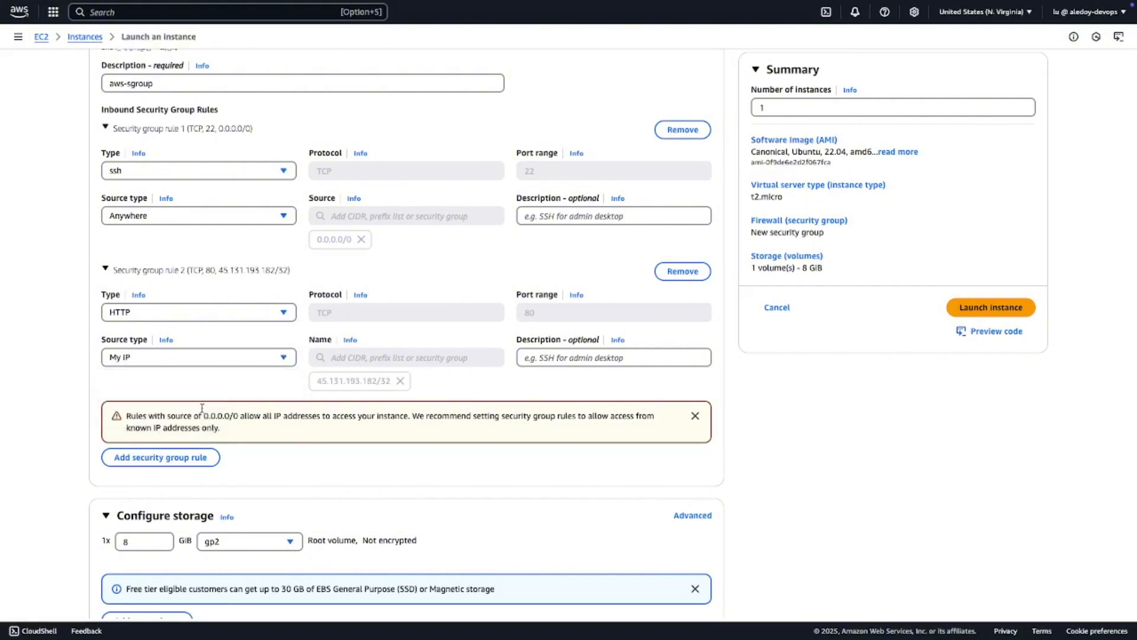
- Try Custom as the source type of the HTTP inbound rule and set it to Anywhere
left_click(183, 359)
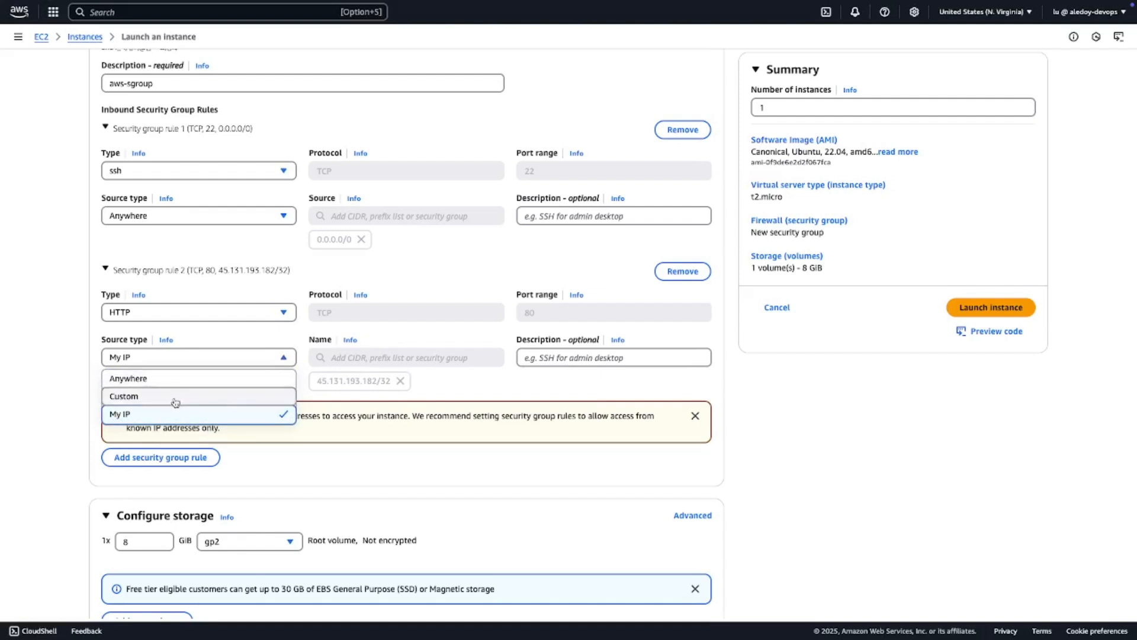
left_click(175, 397)
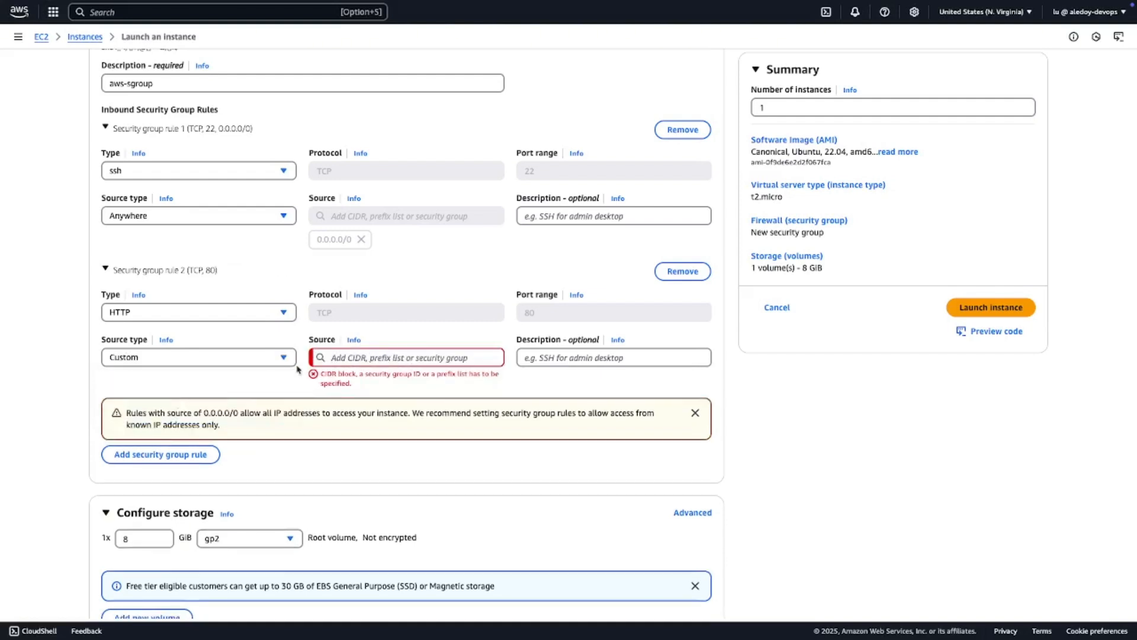
left_click(255, 358)
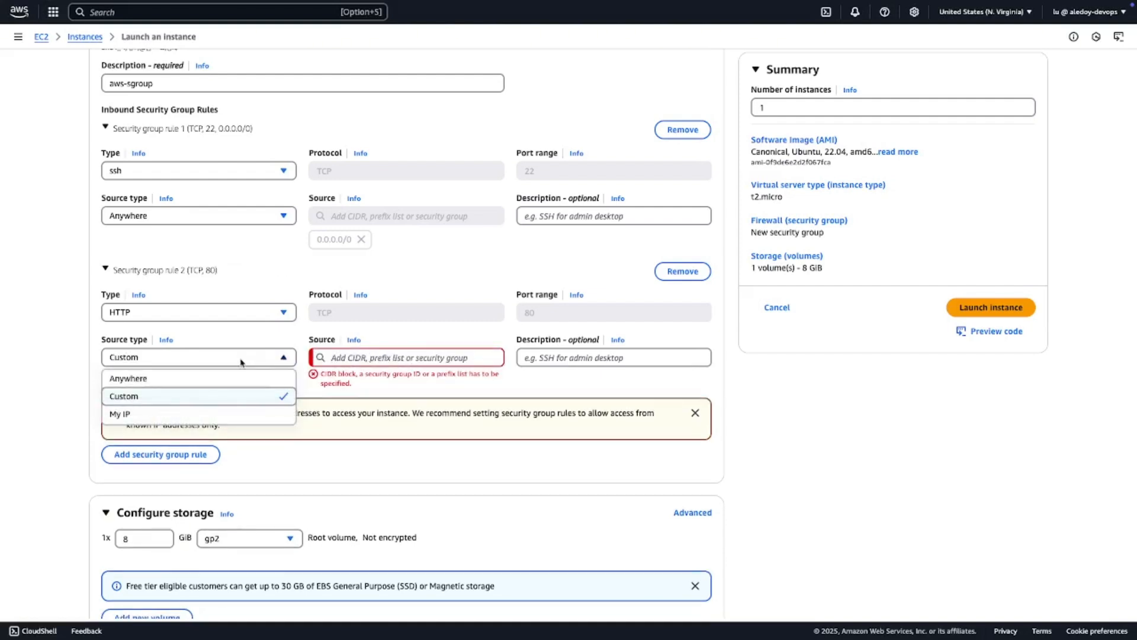
left_click(196, 382)
- Check the launch settings once more, launch the instance and go to the list of all instances
scroll(487, 419, "down", 3)
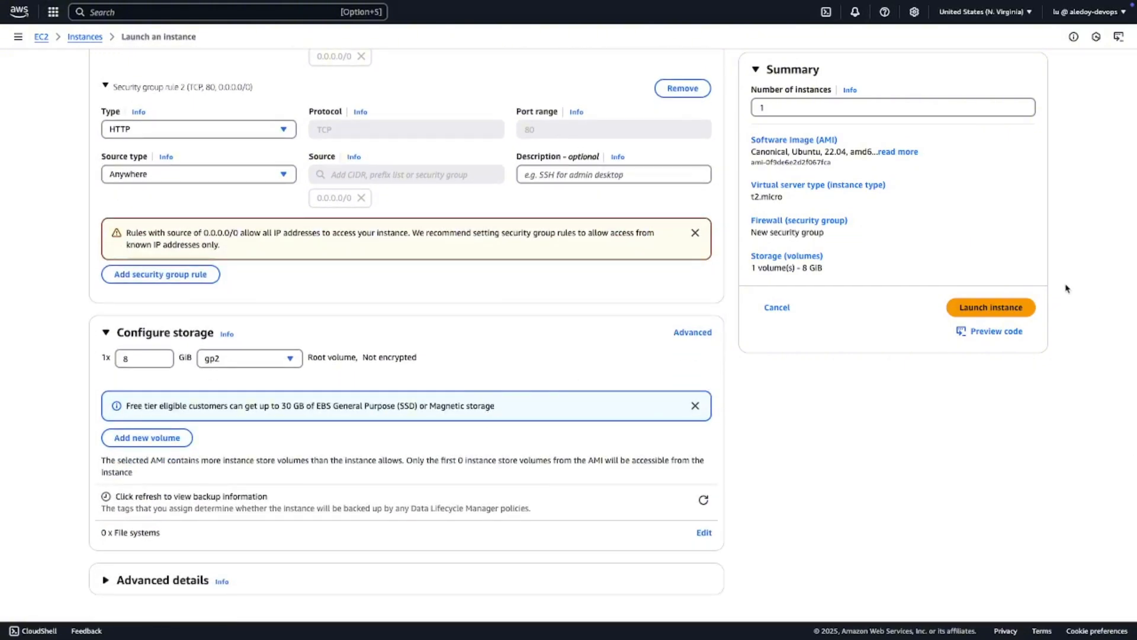
scroll(1066, 288, "up", 13)
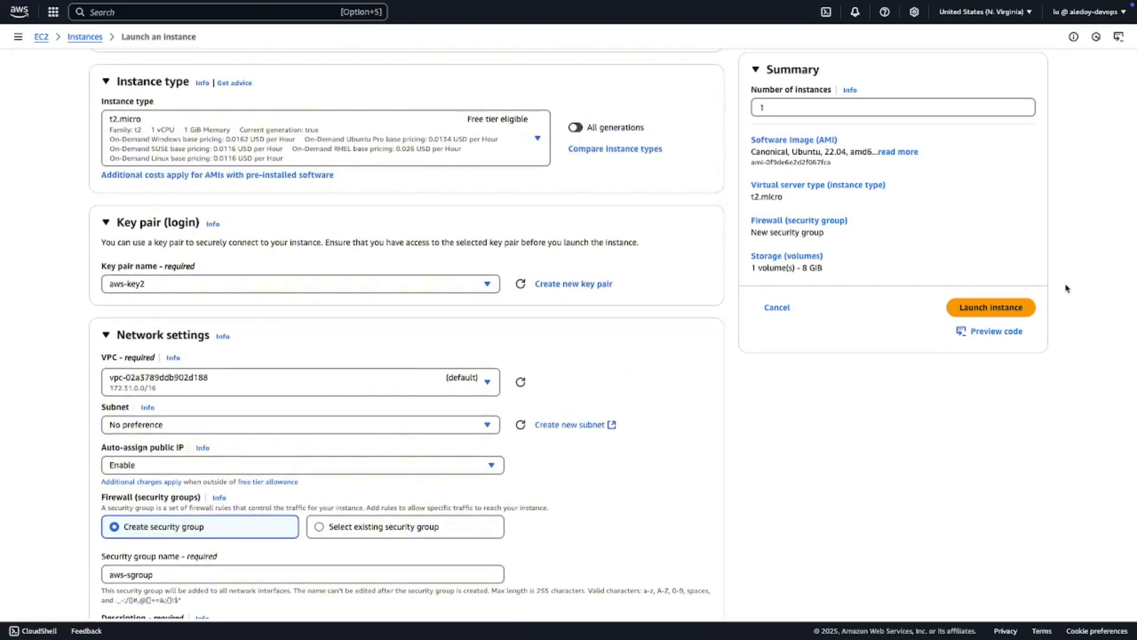
scroll(1060, 284, "up", 4)
left_click(995, 307)
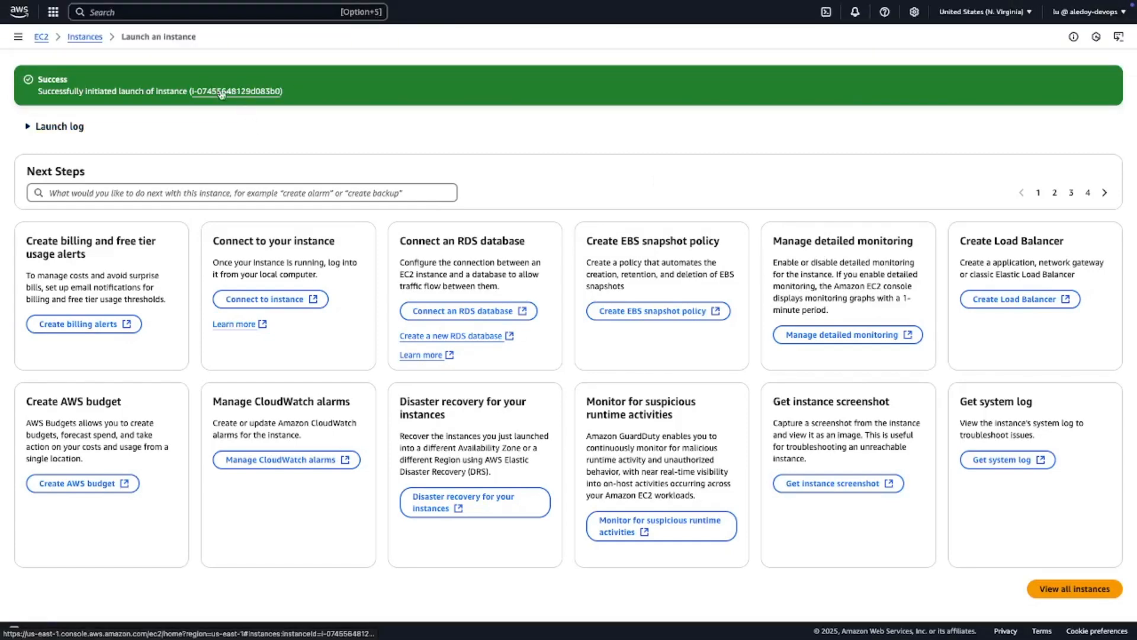
left_click(82, 39)
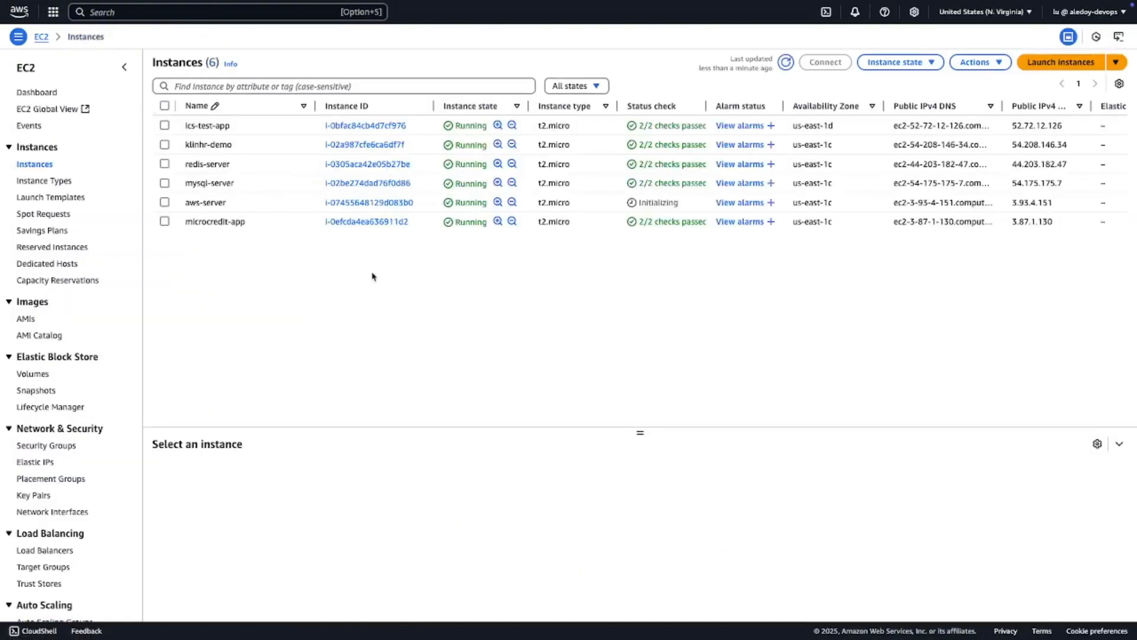
- Select the aws-server instance and enlarge its details pane to just below the instance list
mouse_move(206, 207)
left_click(185, 204)
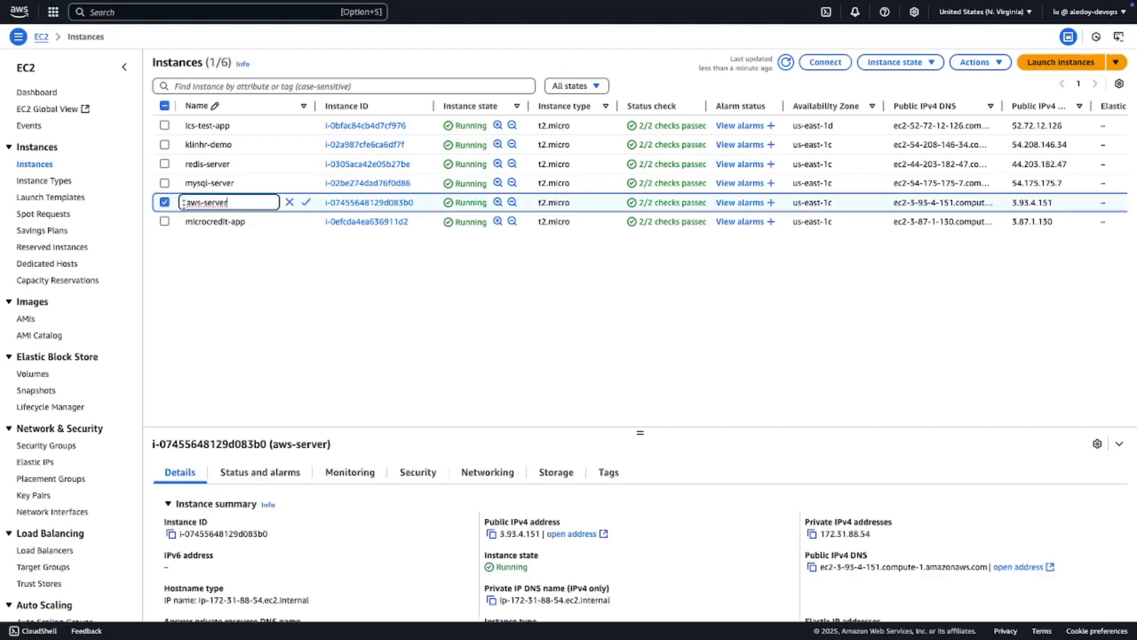
left_click_drag(640, 433, 621, 271)
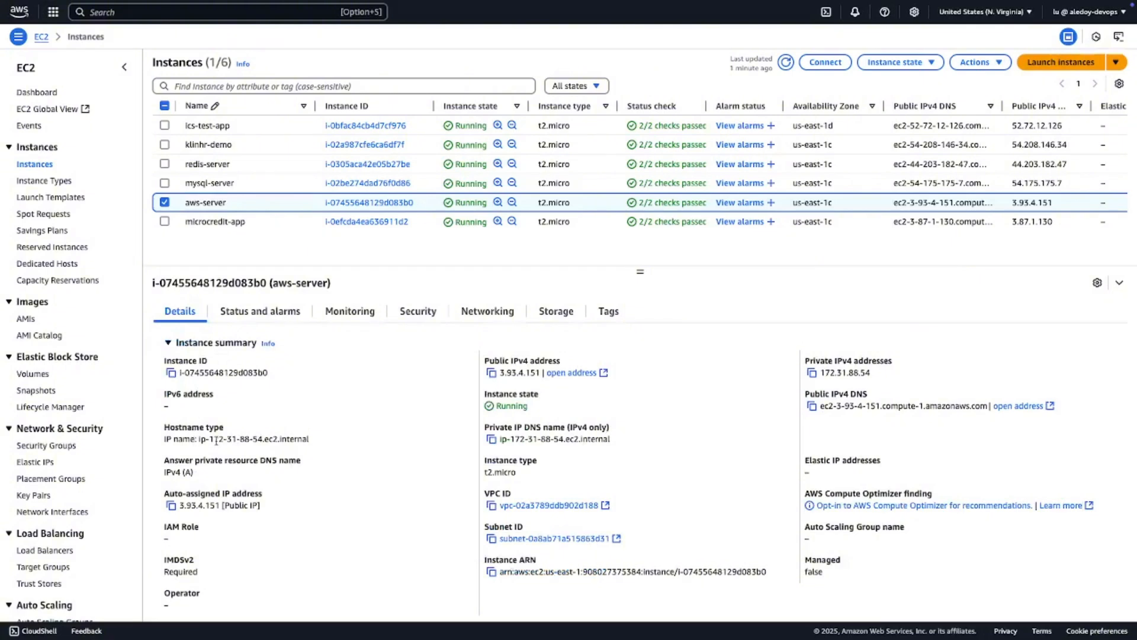
- Examine aws-server's instance summary and instance details, including IP addresses, DNS names, machine image, launch time and assigned key pair
scroll(233, 480, "down", 1)
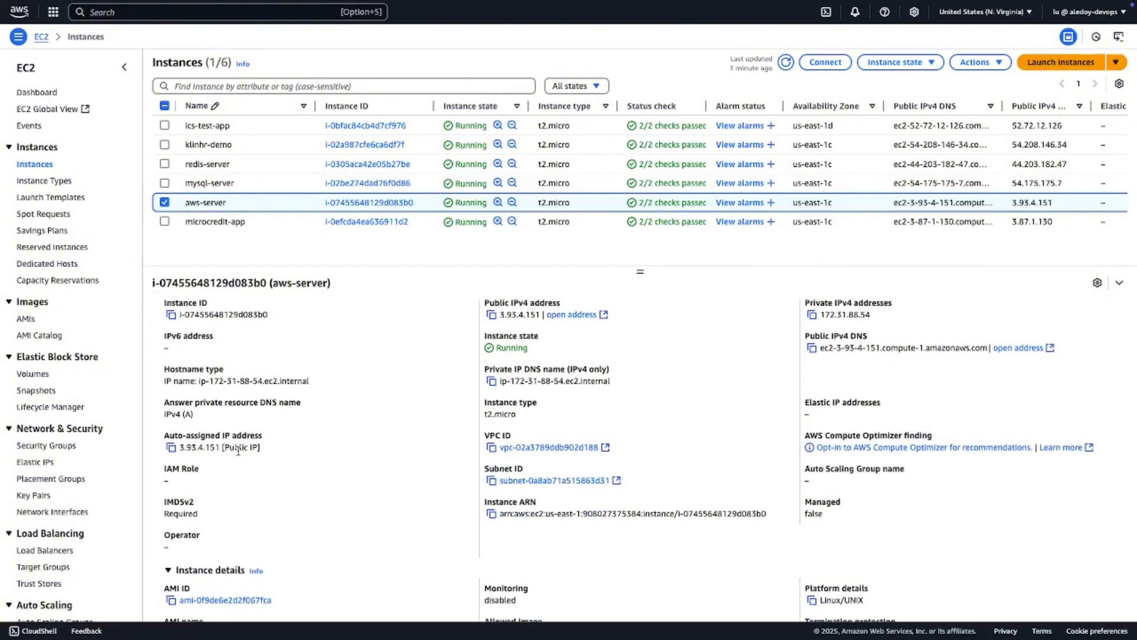
scroll(237, 451, "down", 3)
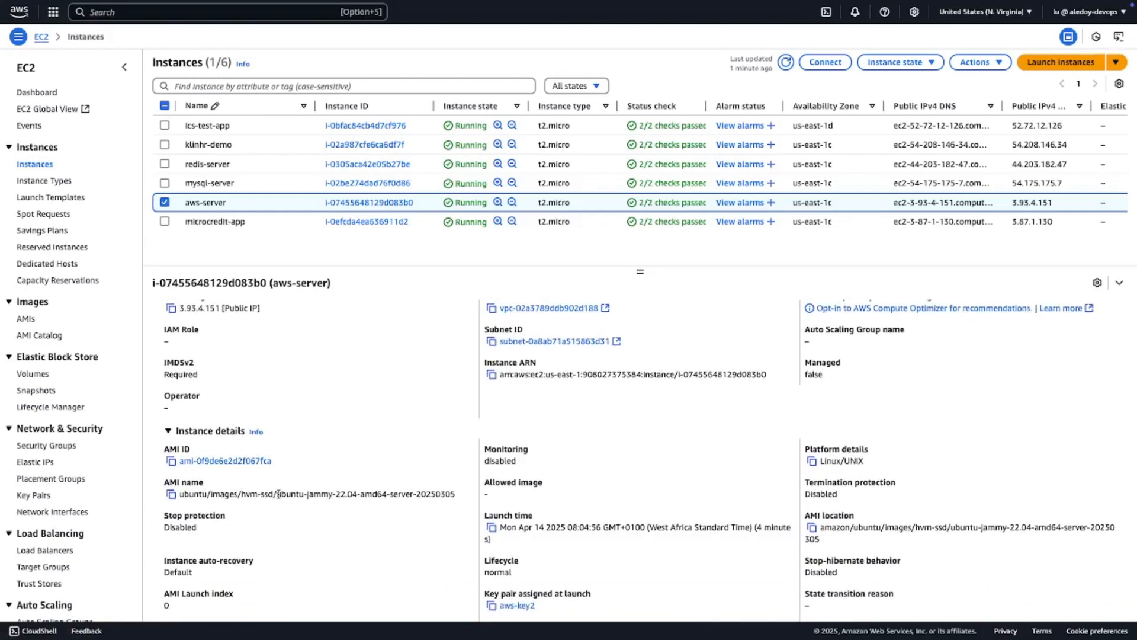
scroll(278, 494, "down", 3)
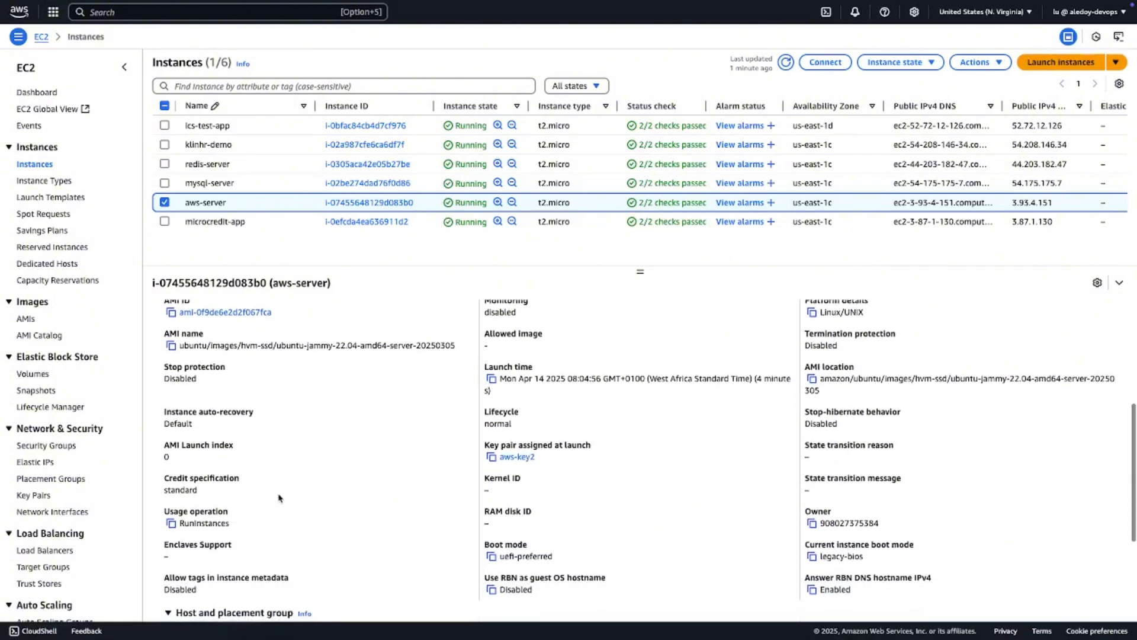
scroll(280, 498, "down", 1)
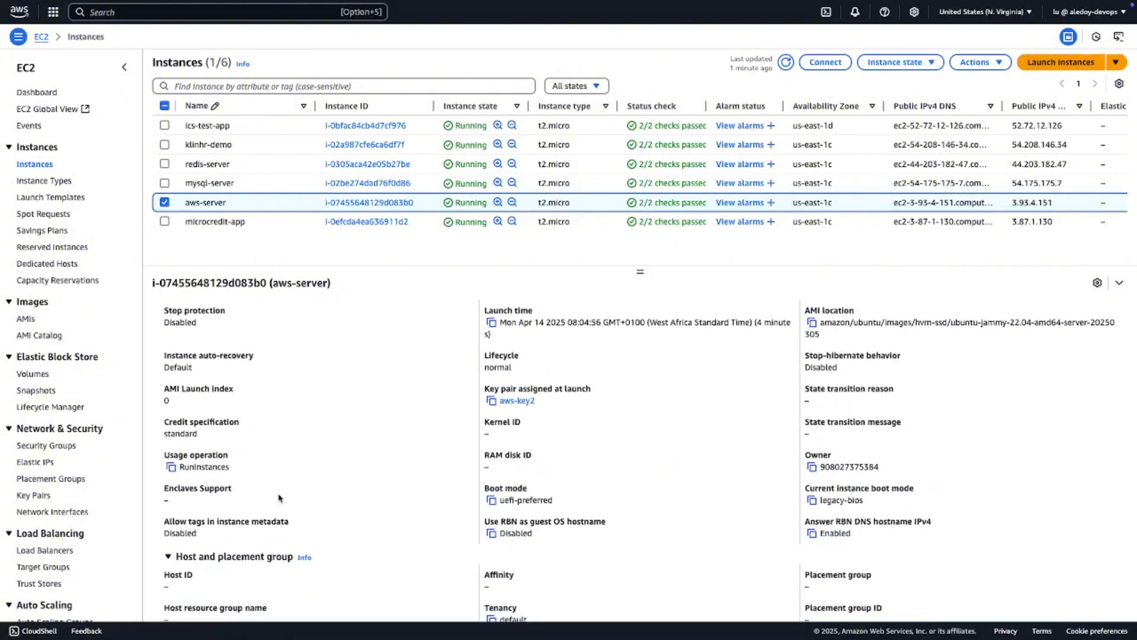
scroll(280, 497, "down", 1)
scroll(279, 497, "down", 2)
scroll(280, 498, "up", 8)
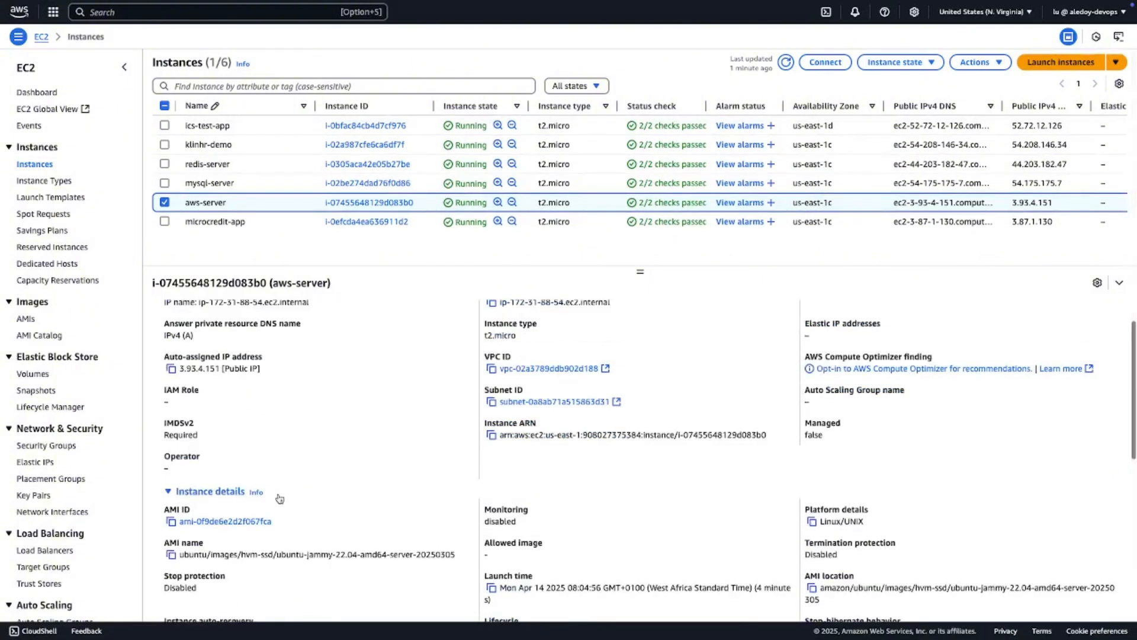
scroll(280, 498, "up", 2)
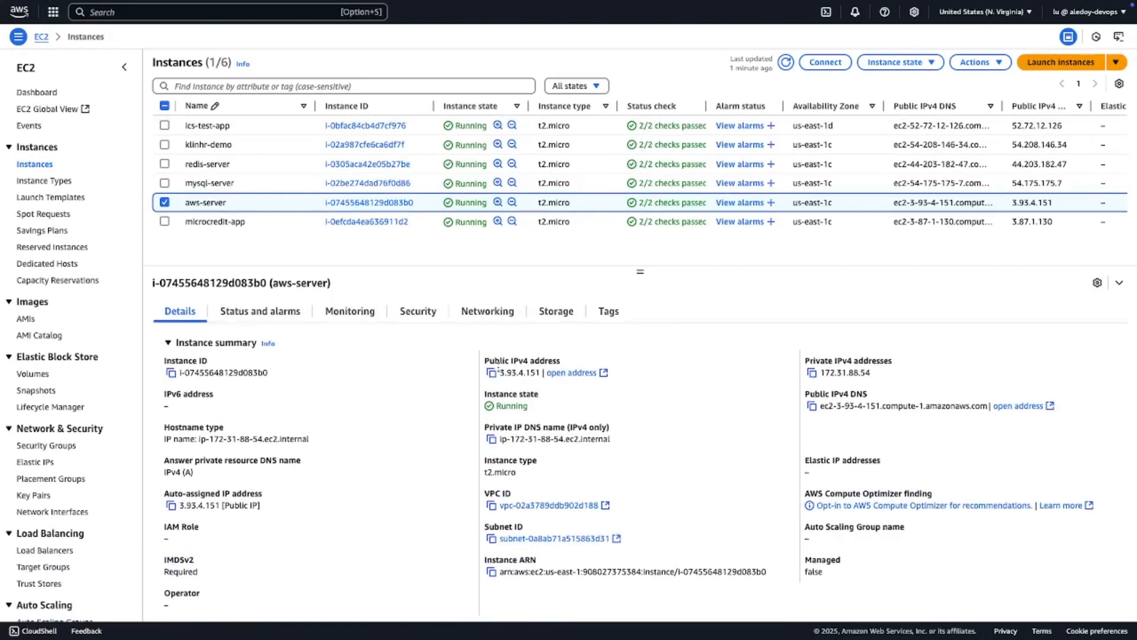
scroll(518, 417, "down", 1)
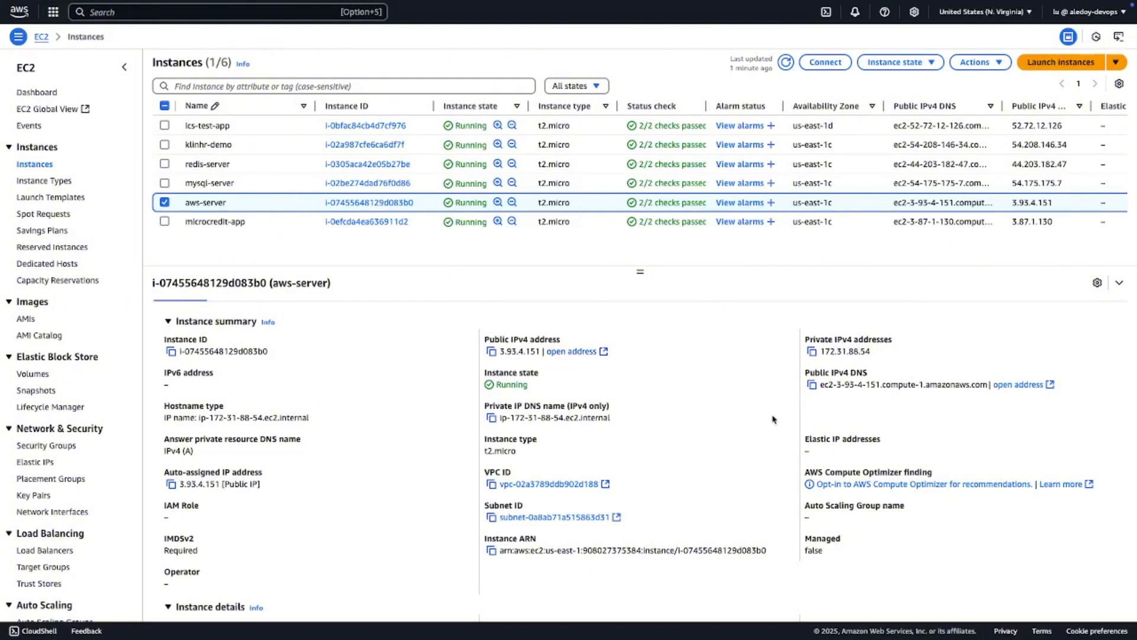
scroll(720, 462, "down", 2)
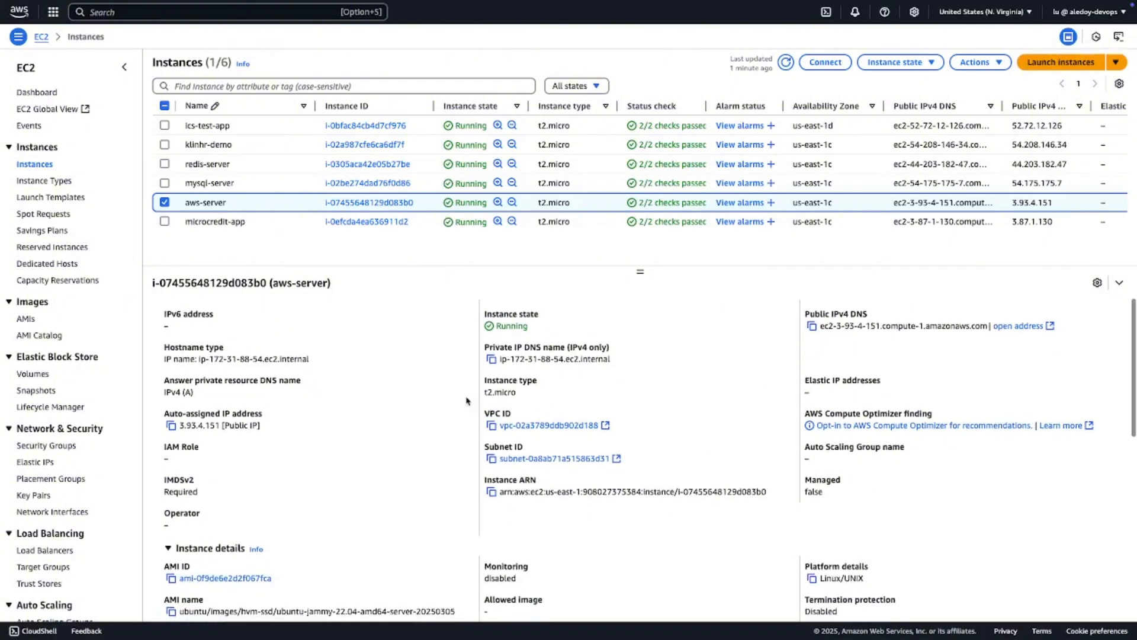
scroll(506, 403, "down", 5)
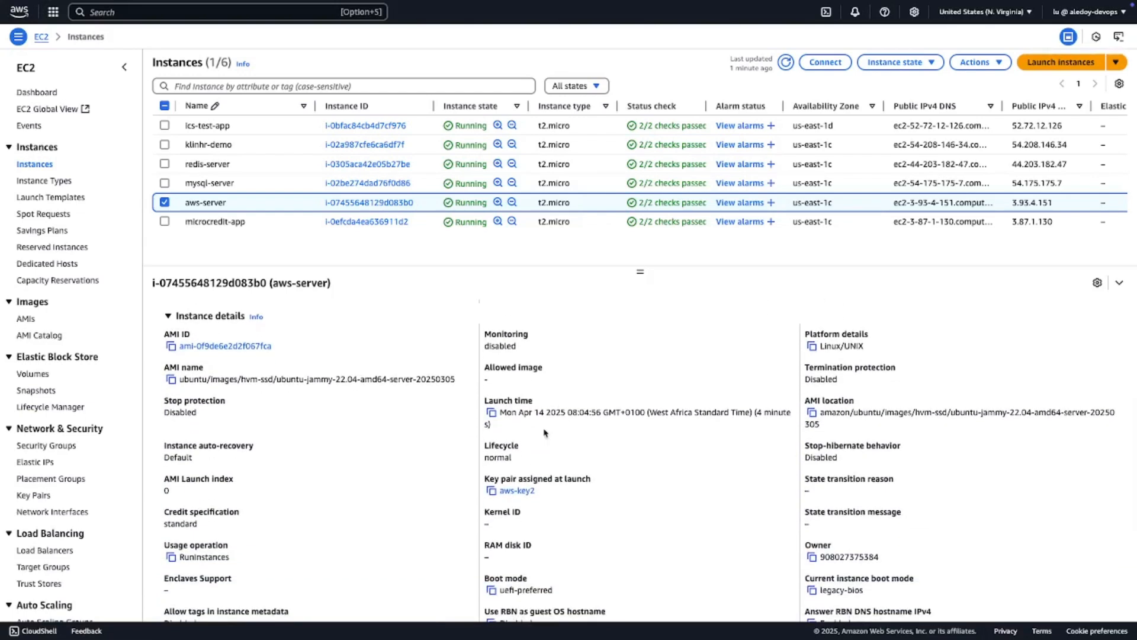
scroll(544, 432, "down", 2)
scroll(543, 433, "up", 1)
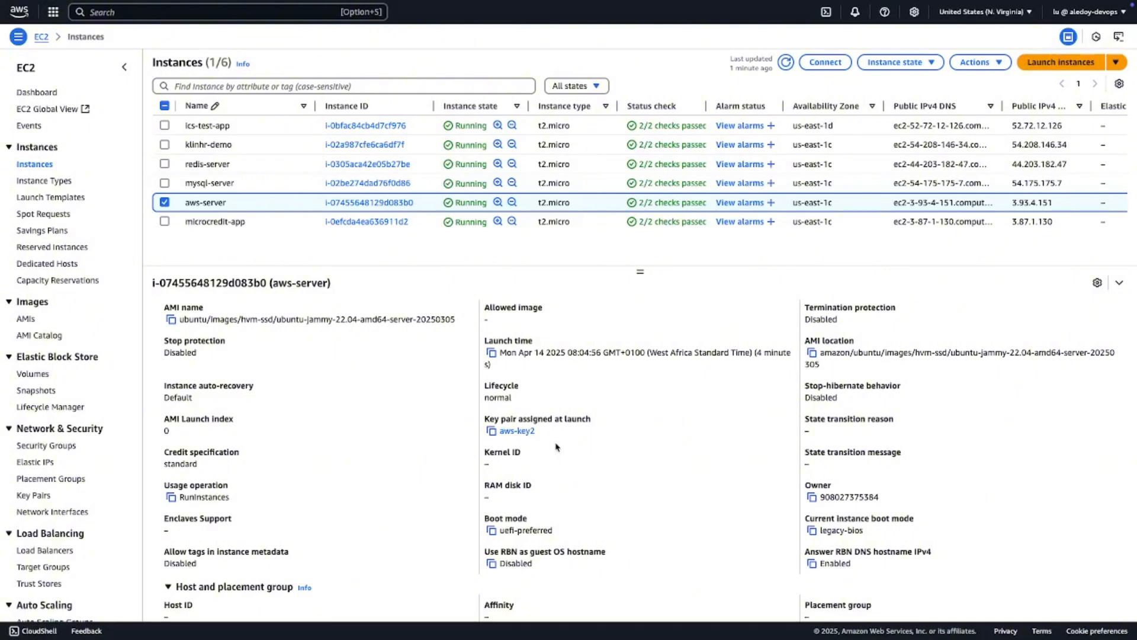
scroll(557, 448, "down", 4)
scroll(557, 447, "up", 6)
scroll(557, 447, "up", 5)
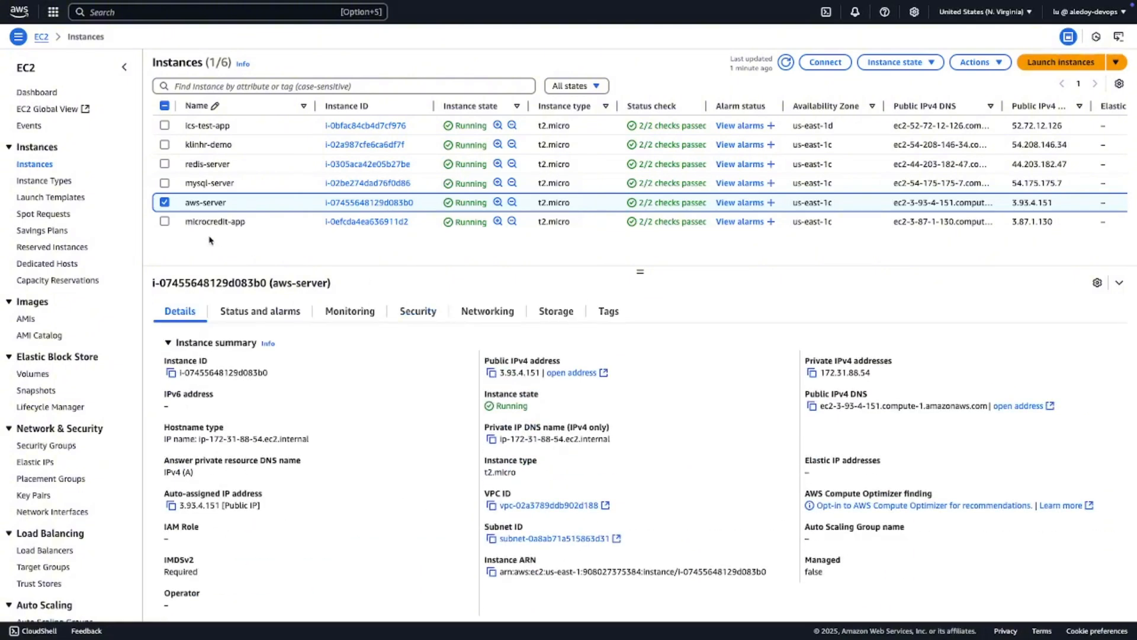
- Look through the details of the microcredit-app, mysql-server and redis-server instances one after another
left_click(165, 204)
left_click(205, 222)
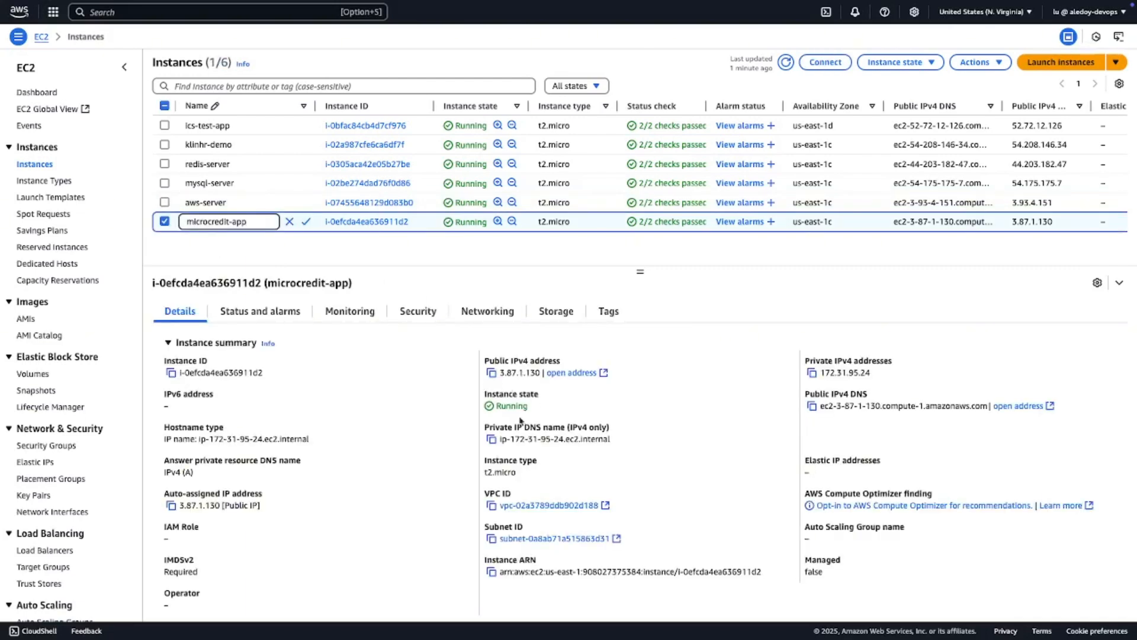
left_click(204, 183)
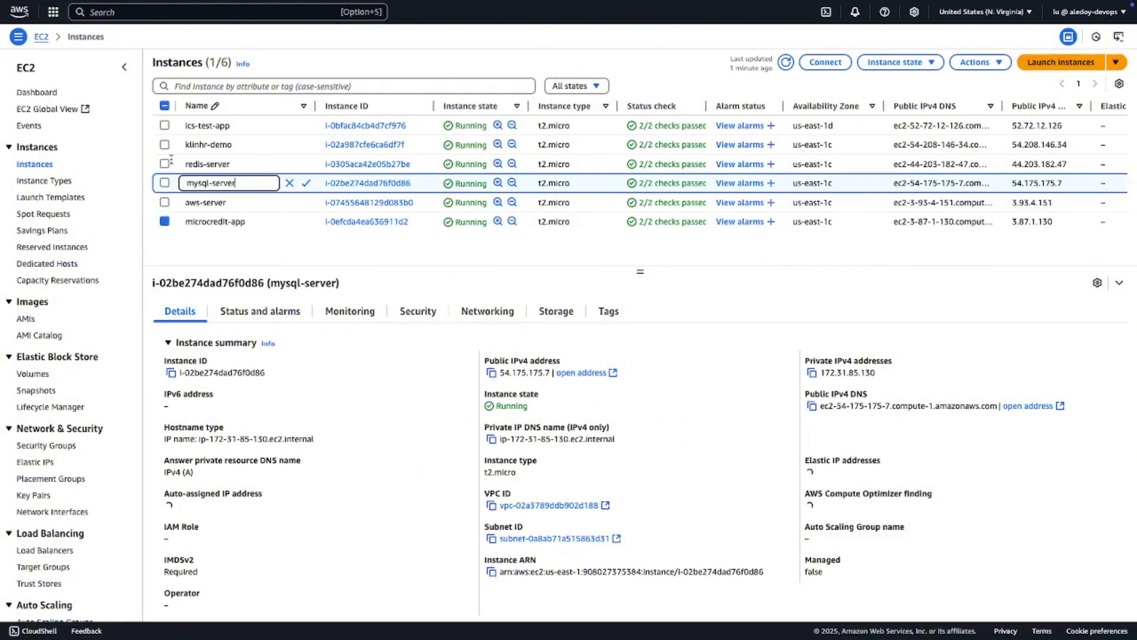
left_click(199, 164)
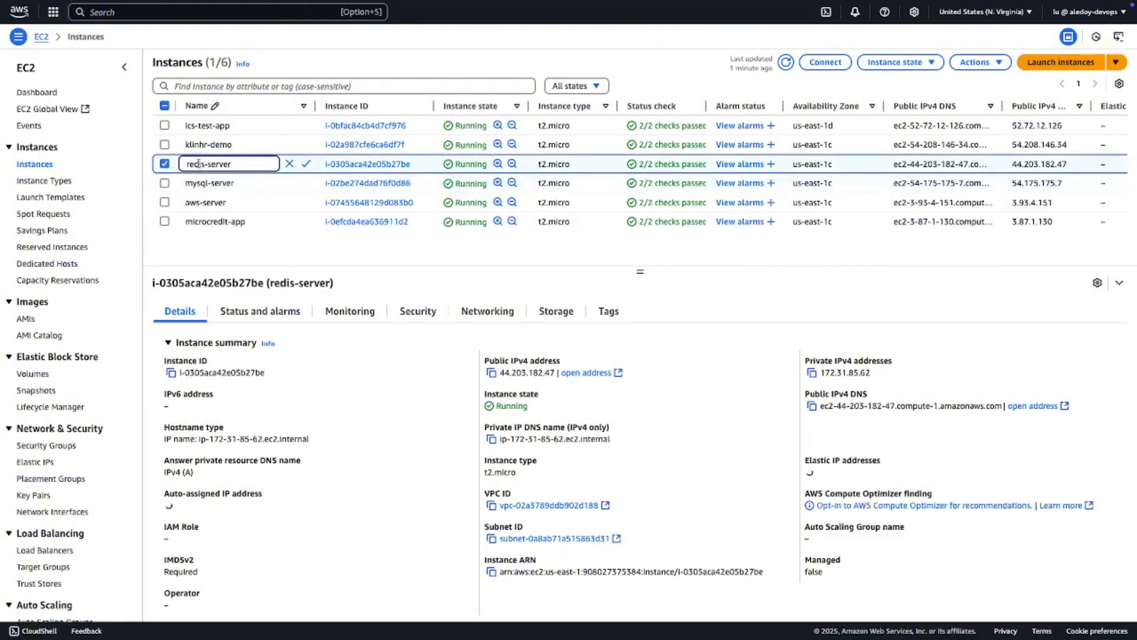
- Select aws-server again and view its status checks and monitoring charts
left_click(201, 204)
left_click(271, 316)
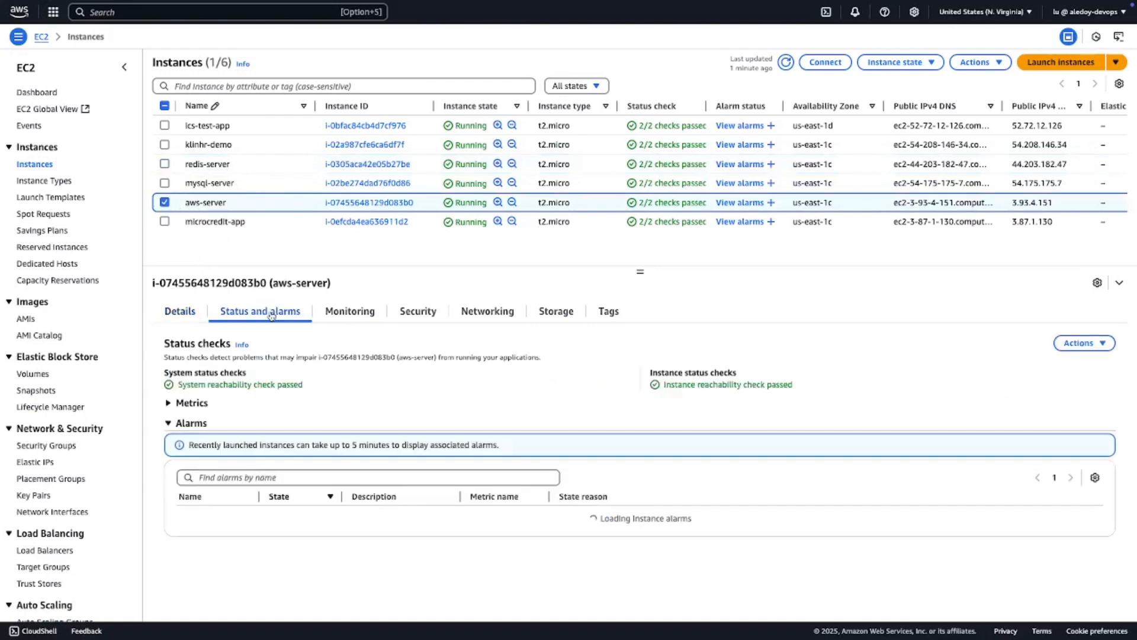
left_click(357, 315)
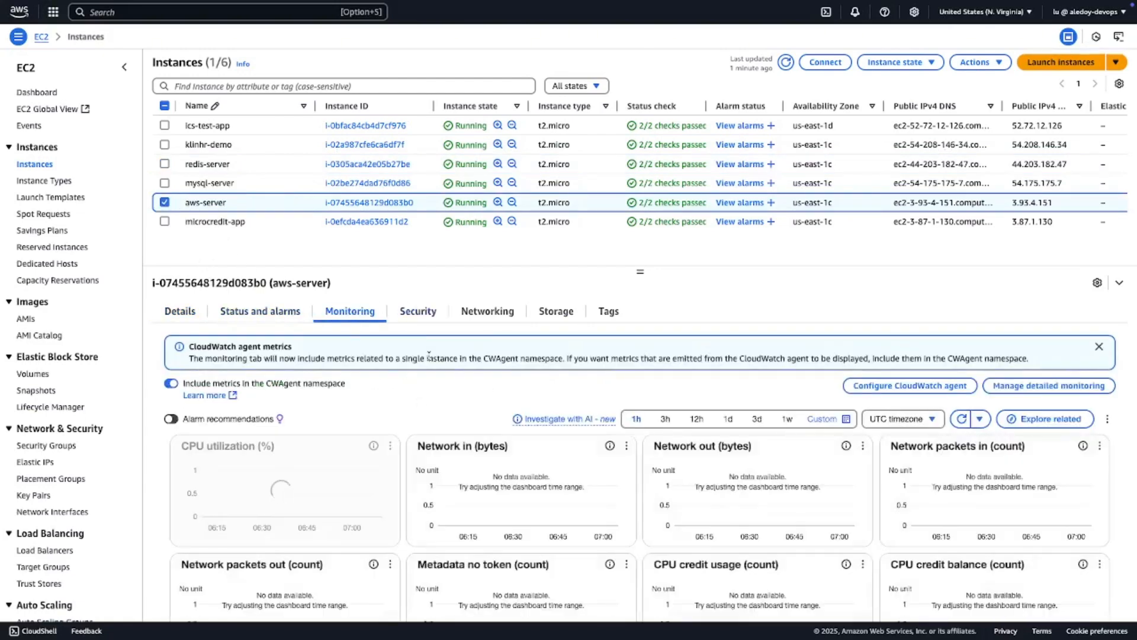
scroll(429, 363, "down", 1)
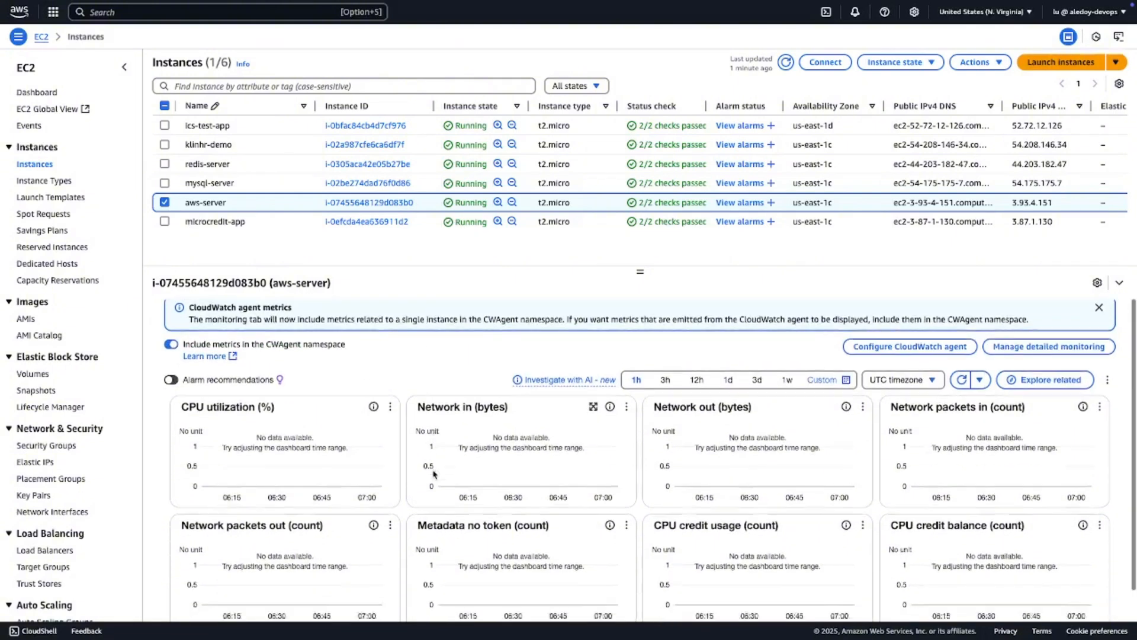
- View the monitoring charts of the mysql-server instance for comparison
left_click(215, 186)
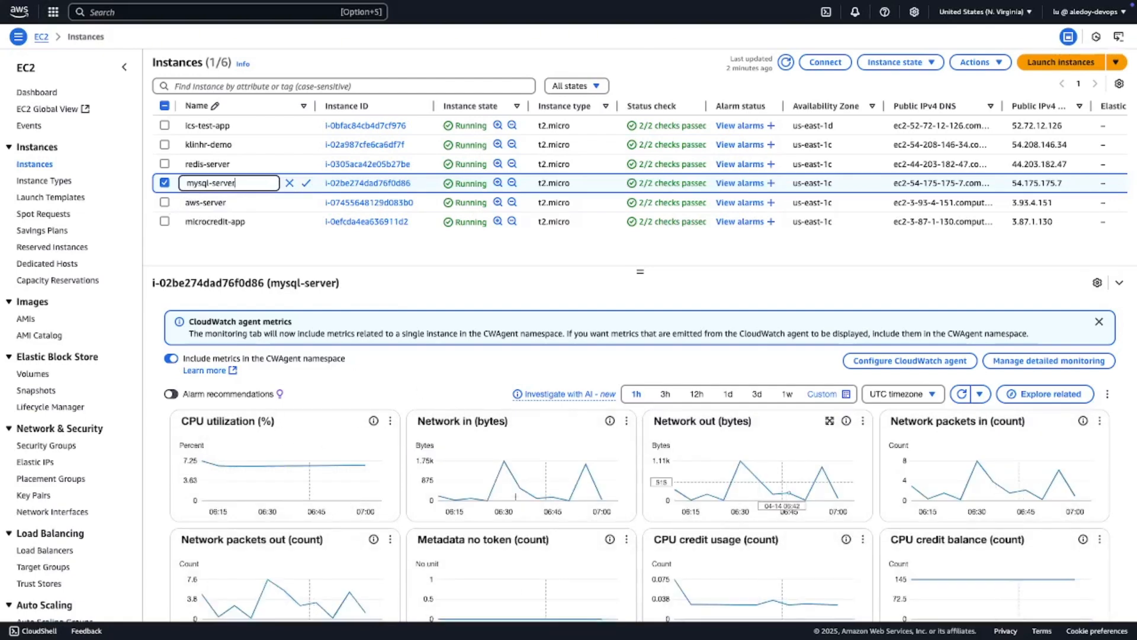
left_click(1099, 321)
scroll(1011, 413, "up", 2)
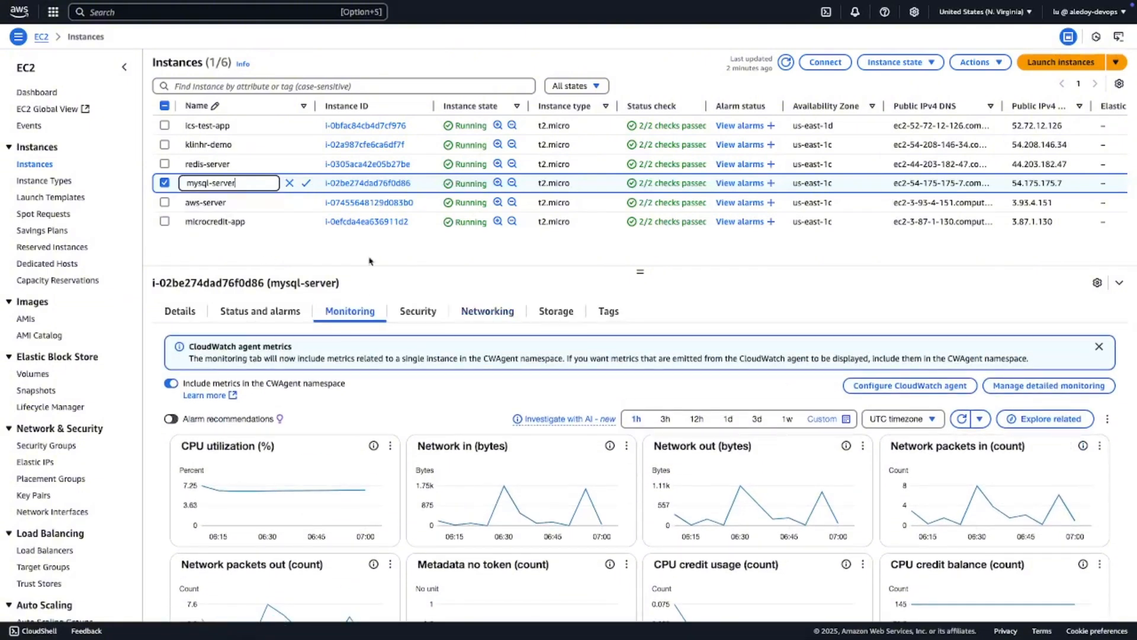
- Examine mysql-server's security details, including its security group and inbound and outbound rules
left_click(420, 313)
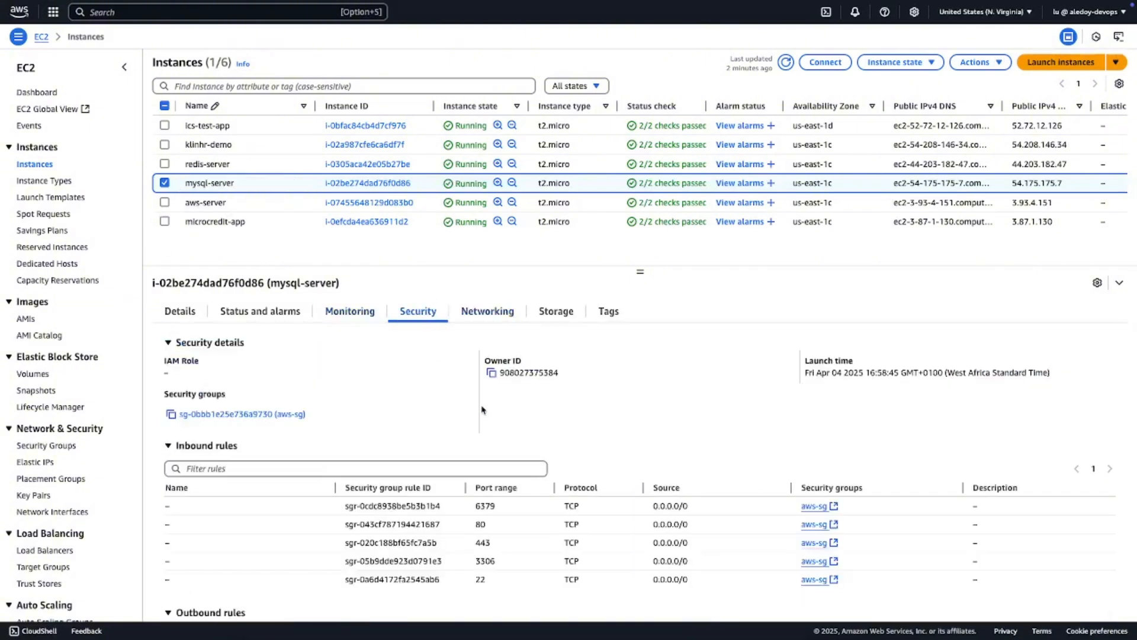
scroll(482, 409, "down", 1)
scroll(481, 409, "up", 1)
scroll(481, 409, "down", 2)
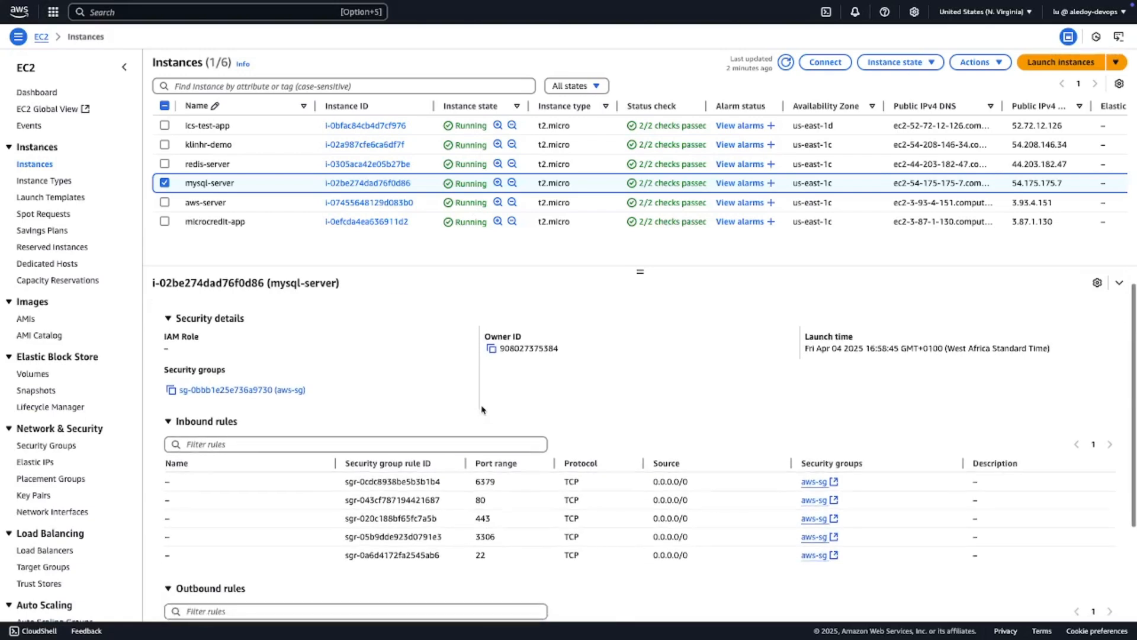
scroll(482, 415, "down", 3)
scroll(474, 486, "up", 2)
scroll(462, 453, "down", 2)
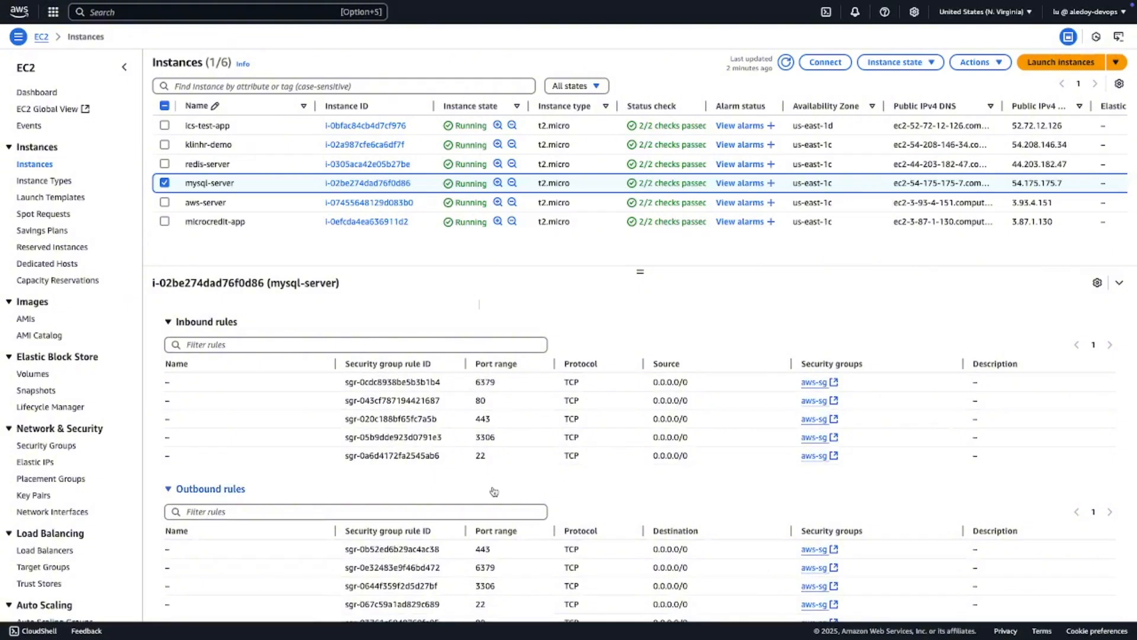
- Deselect mysql-server, select aws-server and show its security details with the inbound and outbound rules
left_click(166, 183)
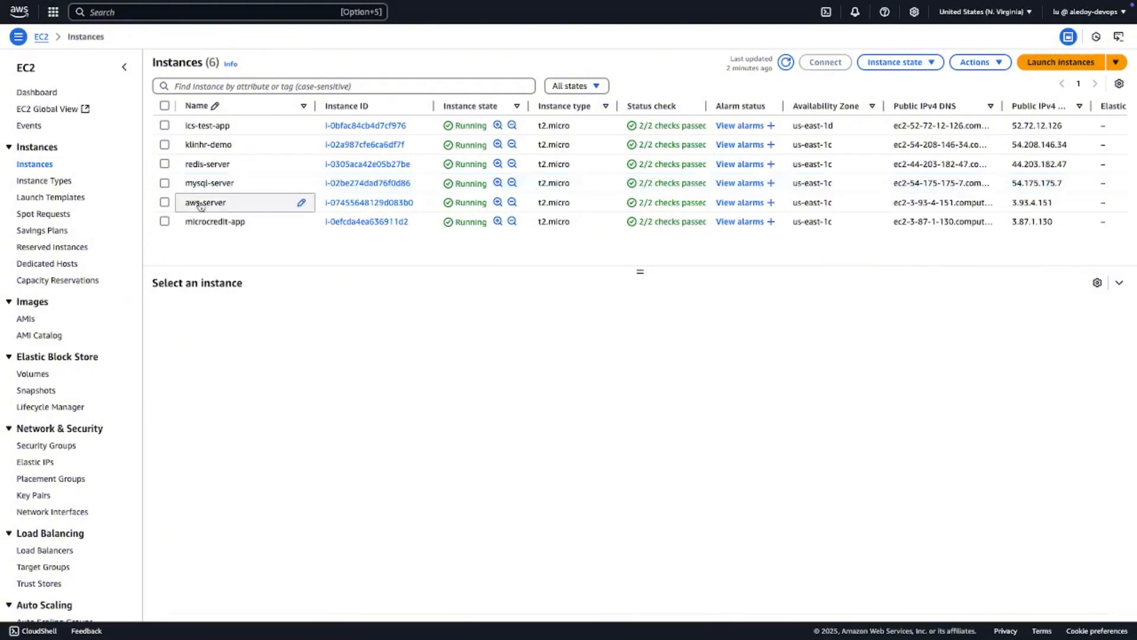
left_click(302, 201)
scroll(574, 456, "down", 5)
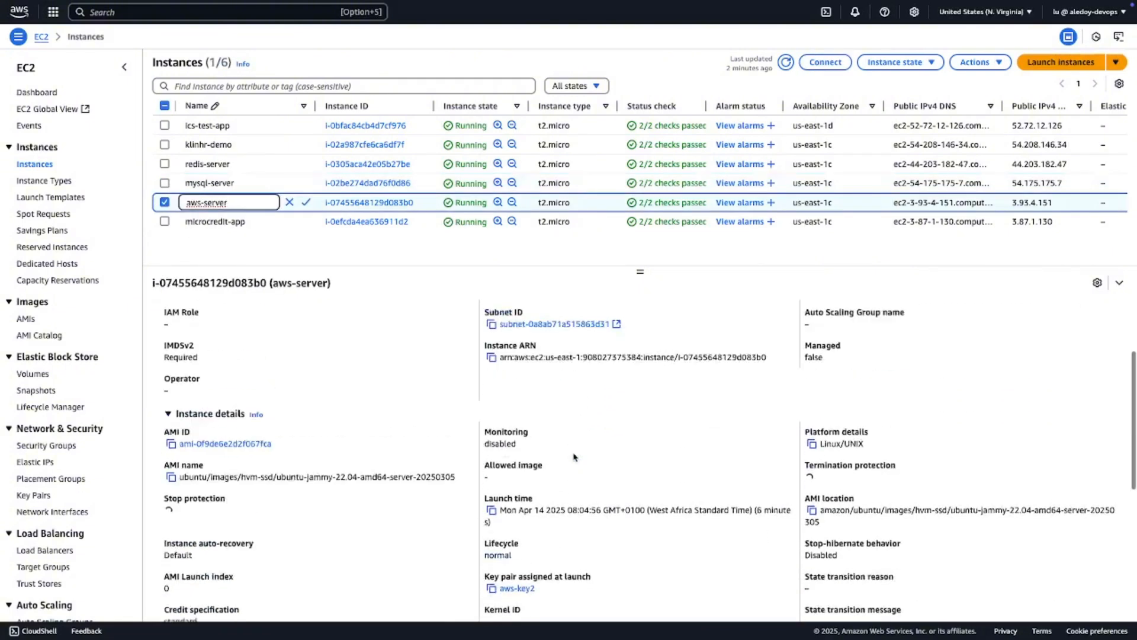
scroll(438, 316, "up", 5)
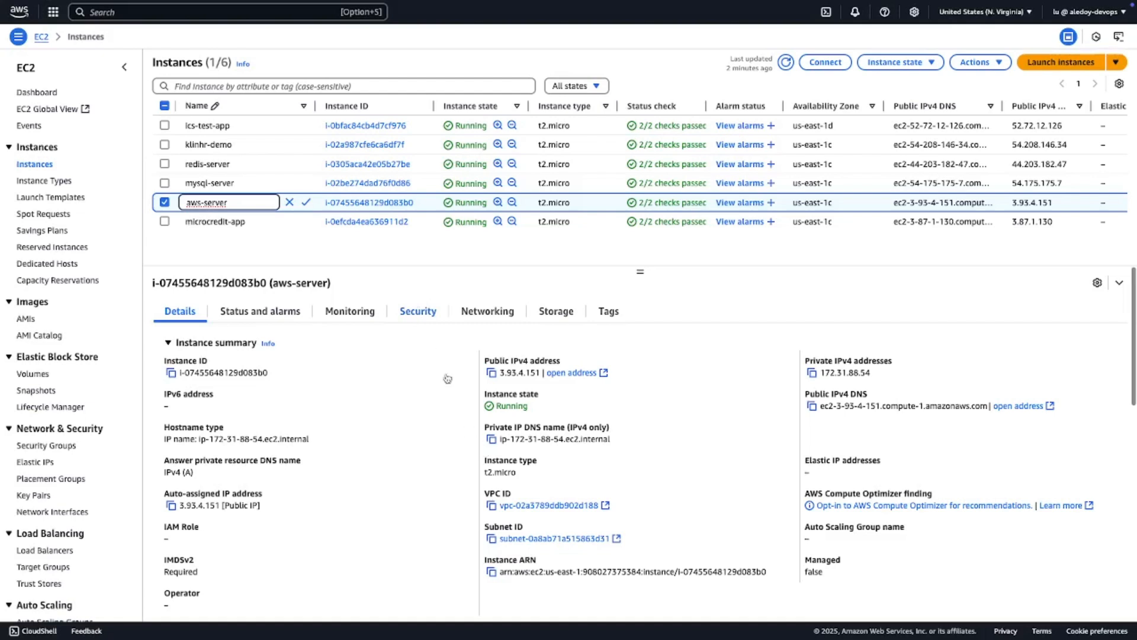
left_click(417, 314)
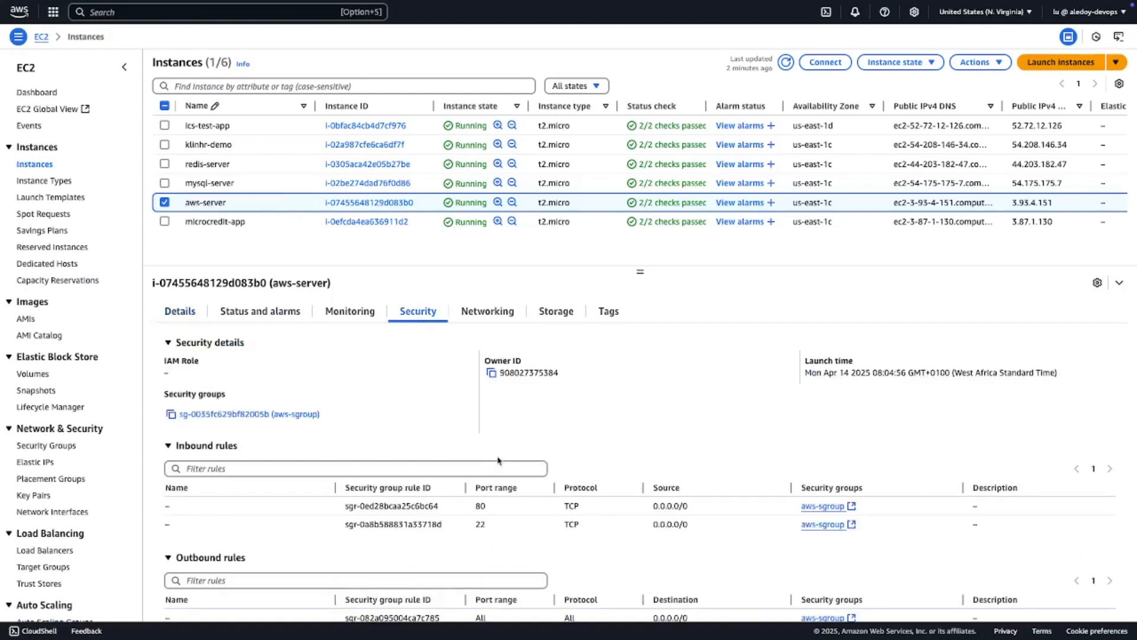
- Examine aws-server's security rules, networking details, storage devices and tags
scroll(499, 460, "down", 1)
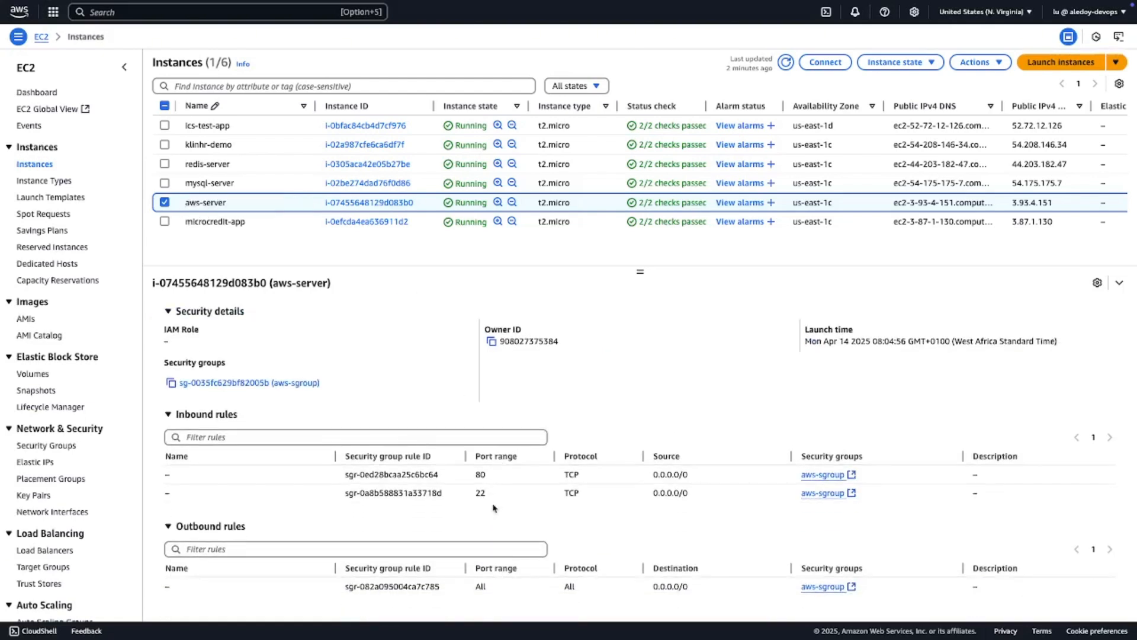
scroll(491, 498, "up", 1)
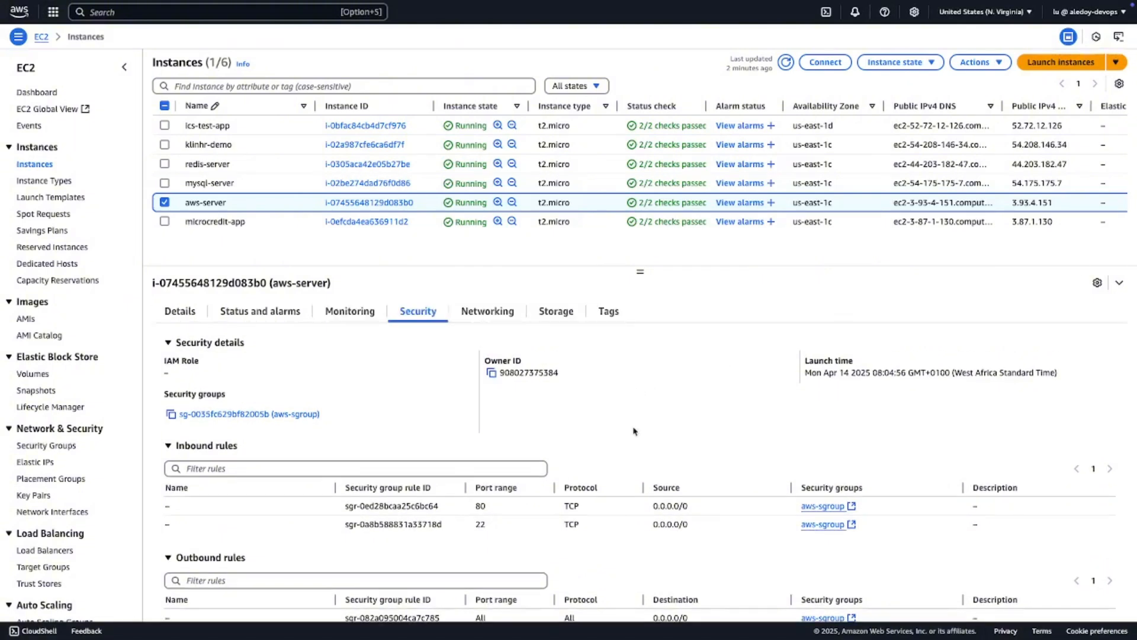
left_click(486, 313)
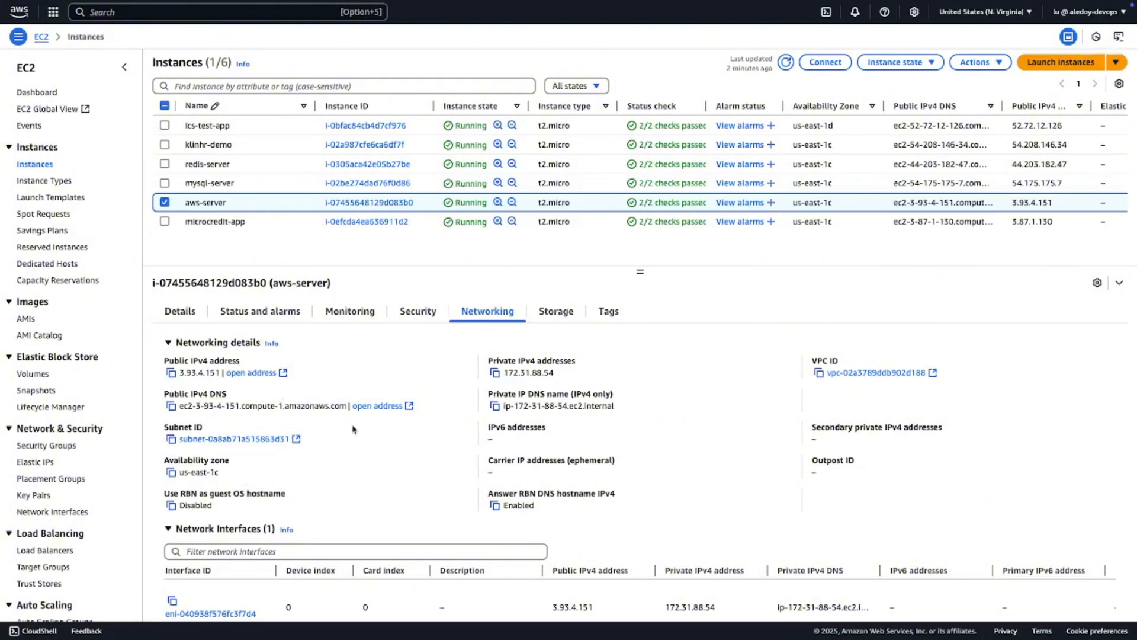
scroll(353, 428, "down", 1)
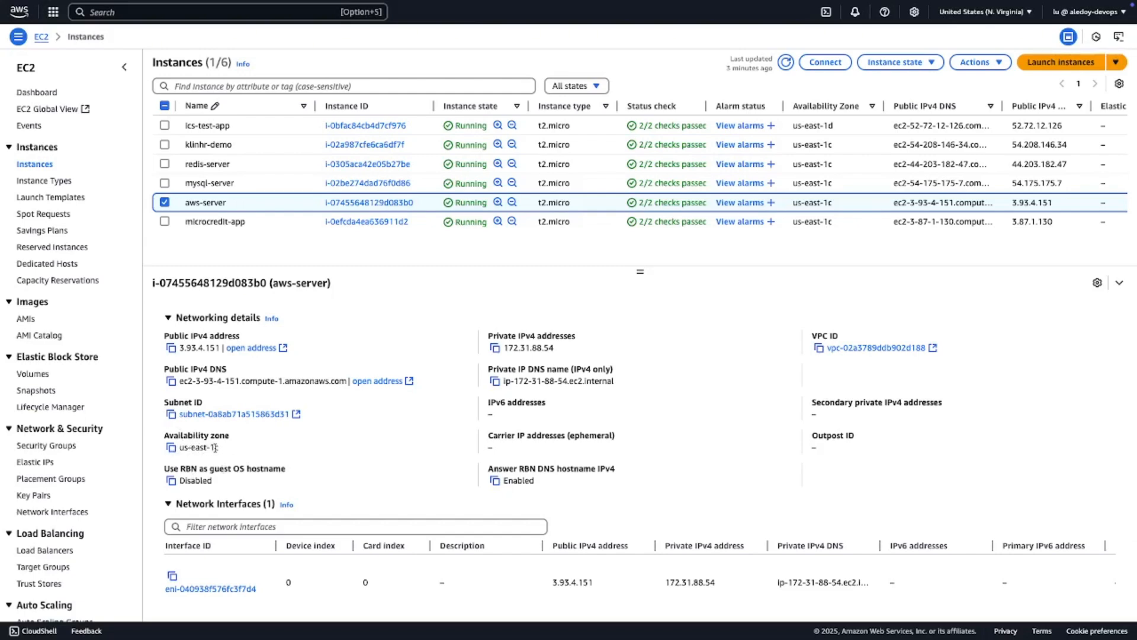
scroll(215, 447, "up", 1)
left_click(555, 314)
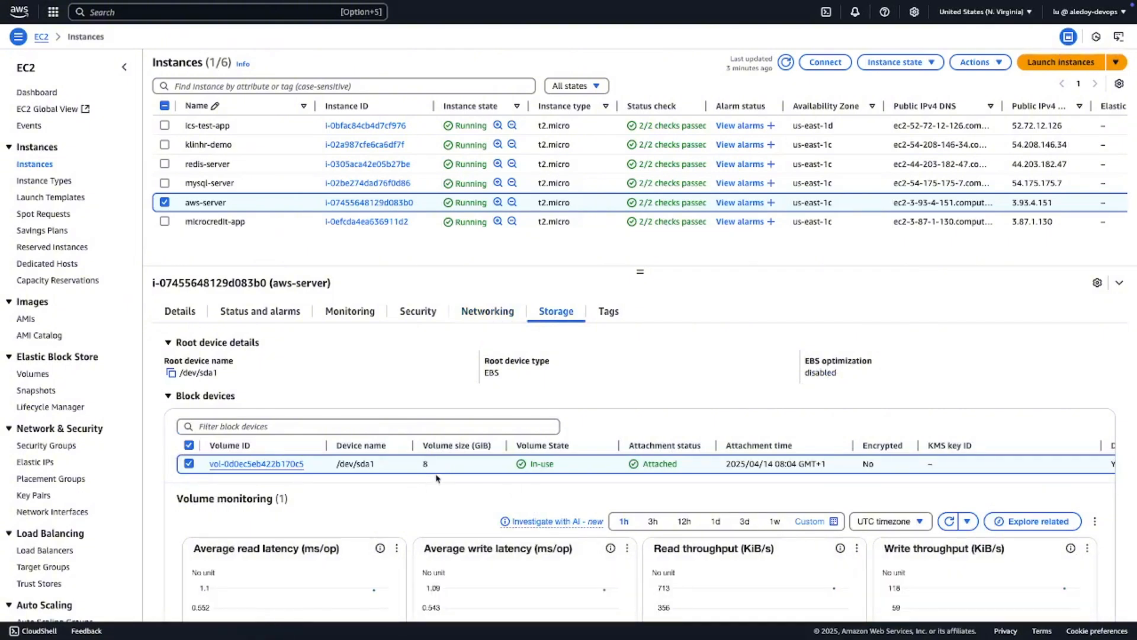
left_click(609, 312)
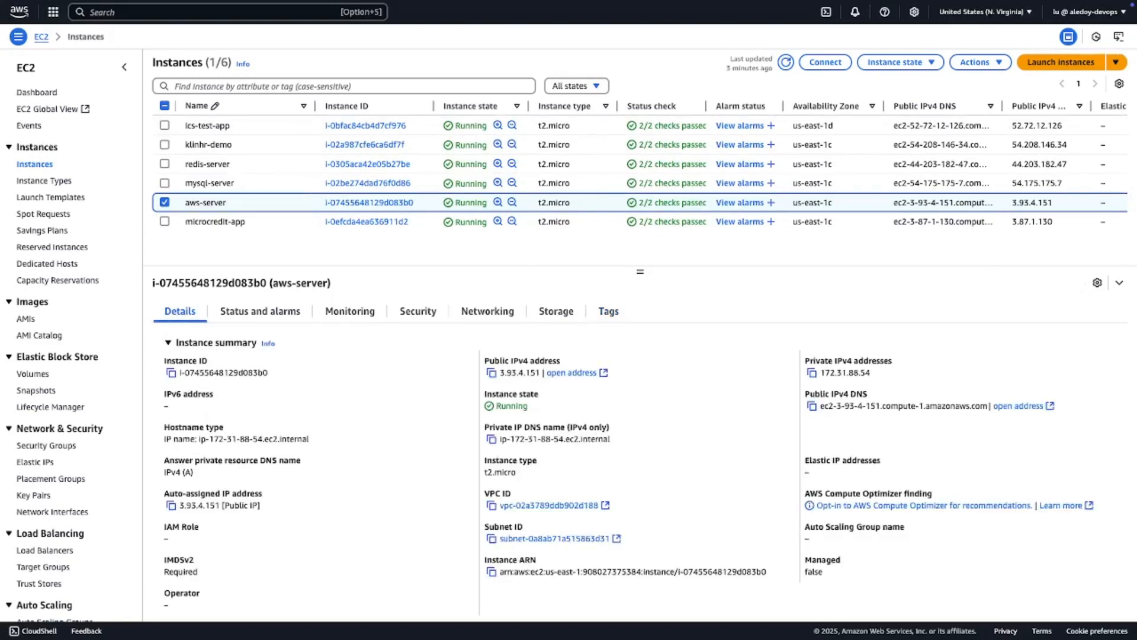
- Copy aws-server's public IPv4 address, and in Terminal change to the ~/Downloads directory
left_click(491, 373)
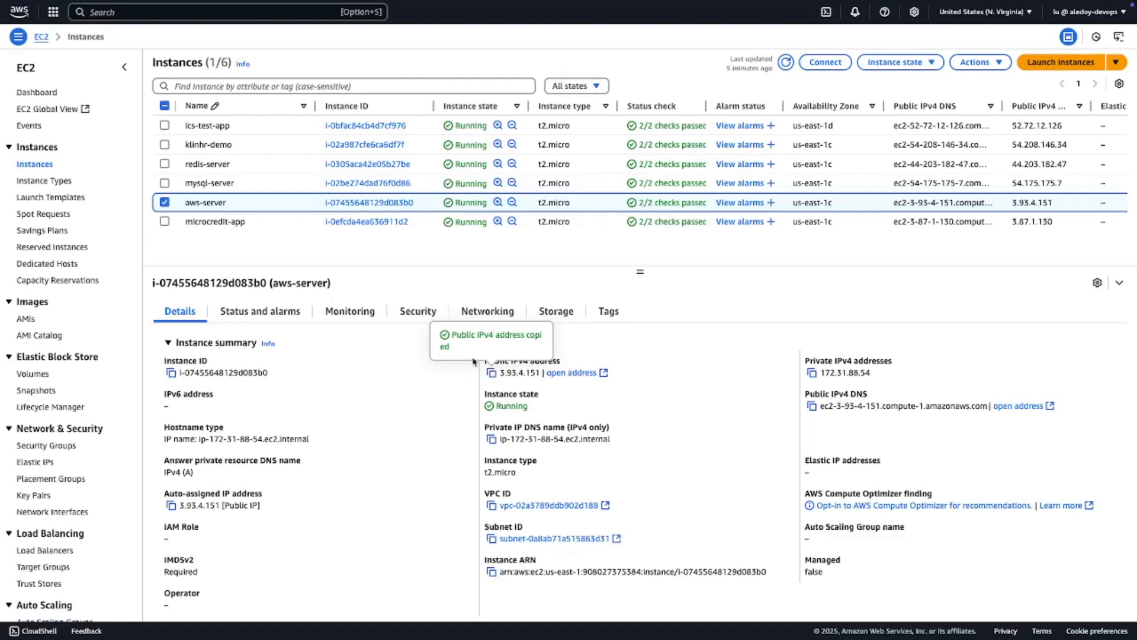
key("ctrl+Left")
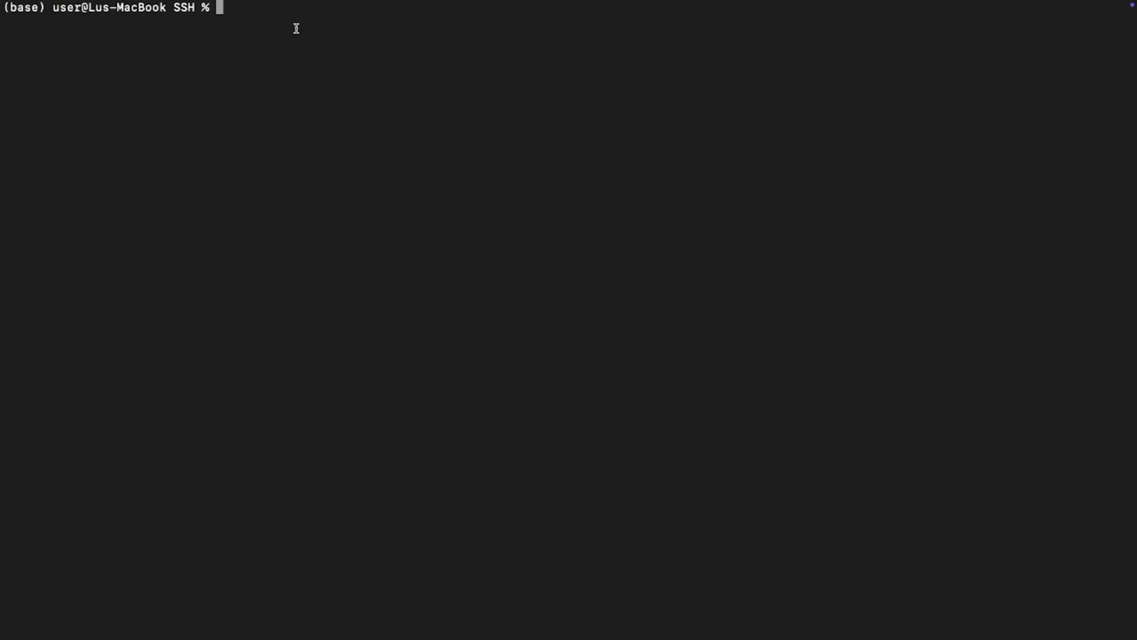
type("cd ~/Downloads")
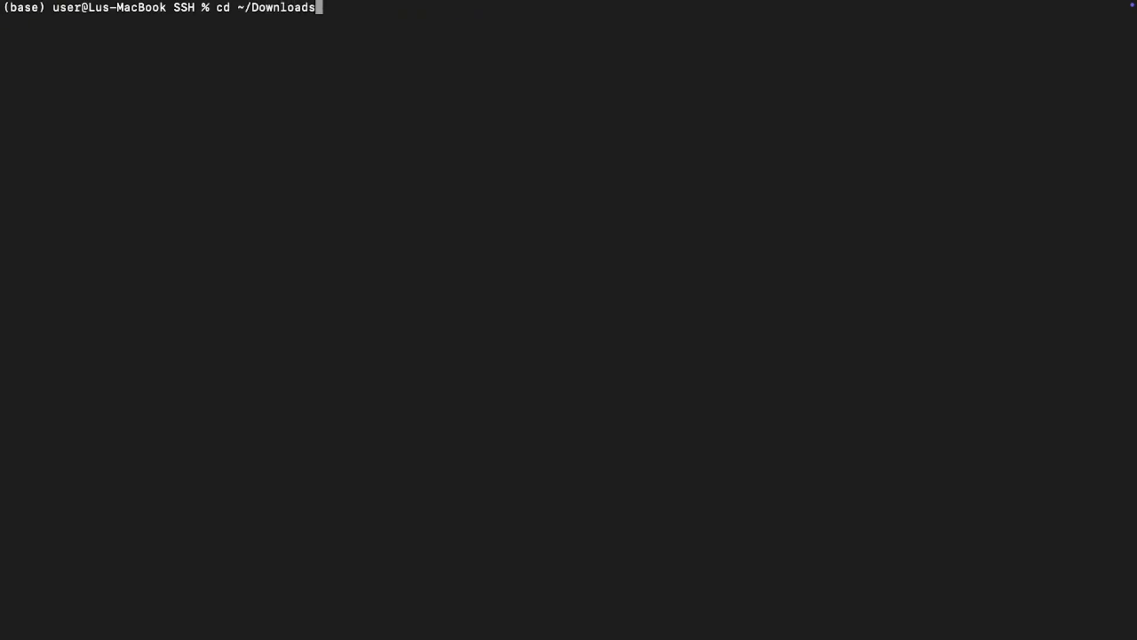
key("Return")
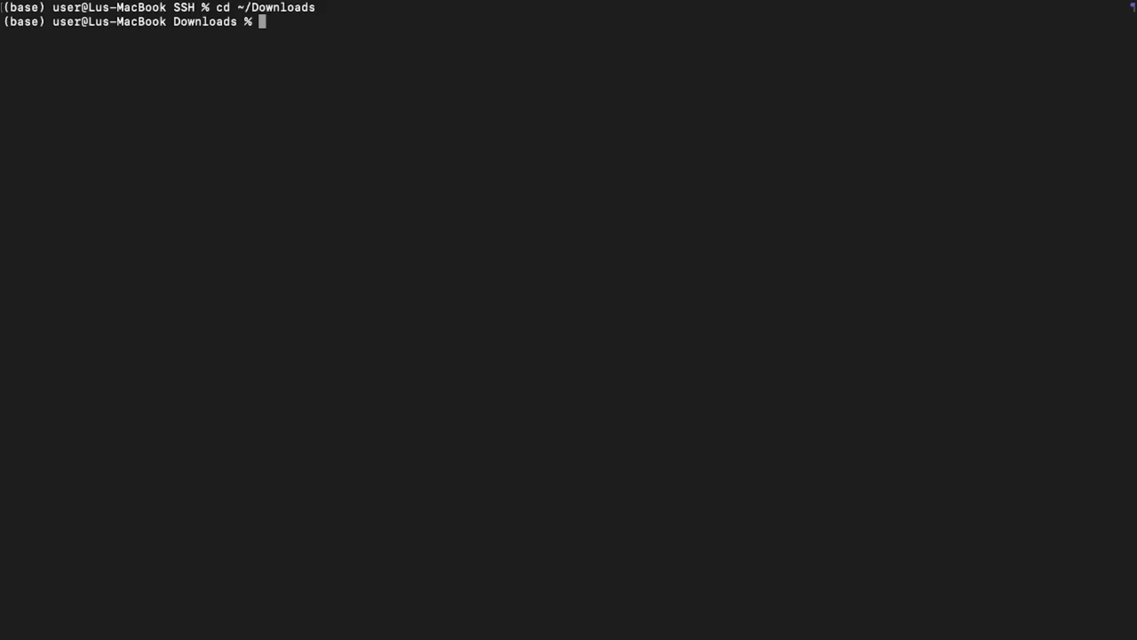
- Make the key file aws-key2.pem readable only by its owner with chmod 400
type("chmod 400")
type("aws-key")
key("Tab")
type("2.pem")
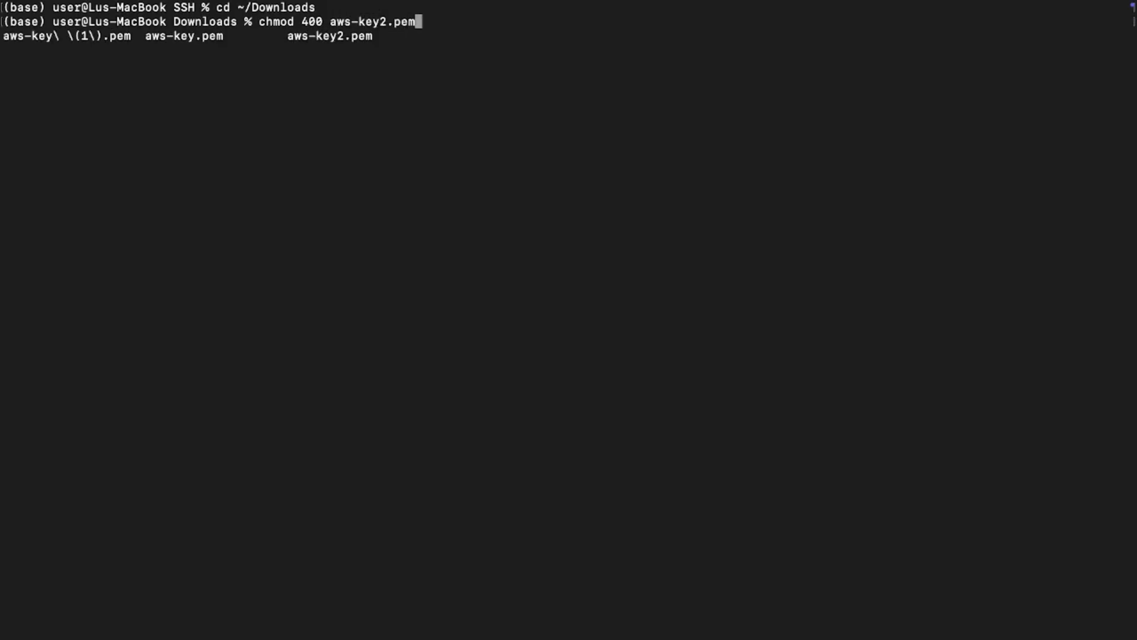
key("Return")
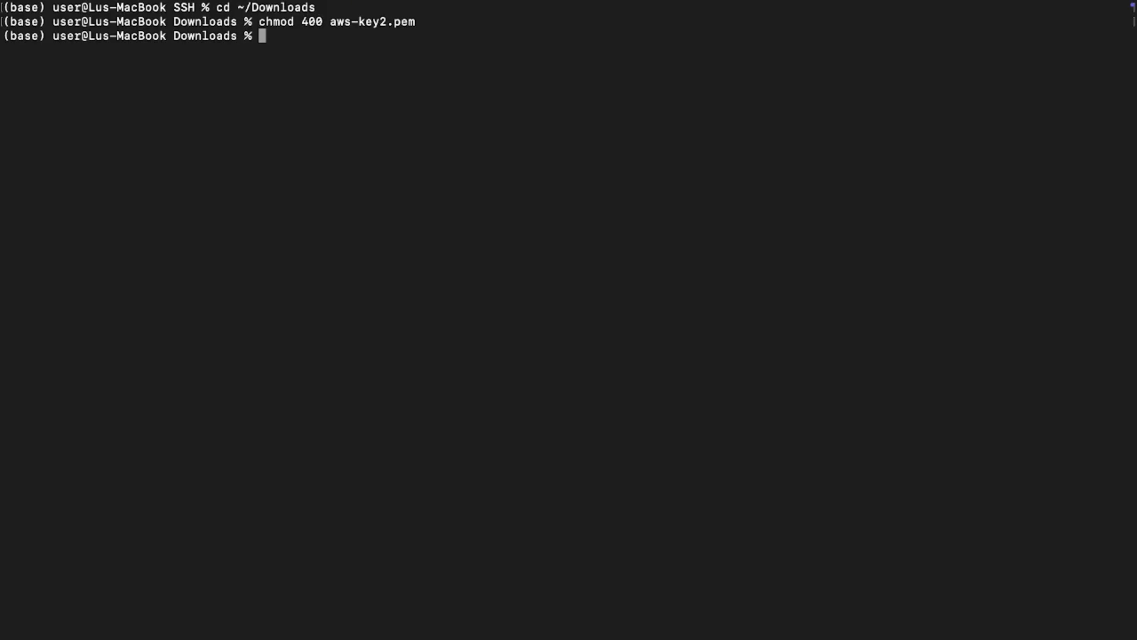
type("ssh -i aws-key2.pem ubuntu@")
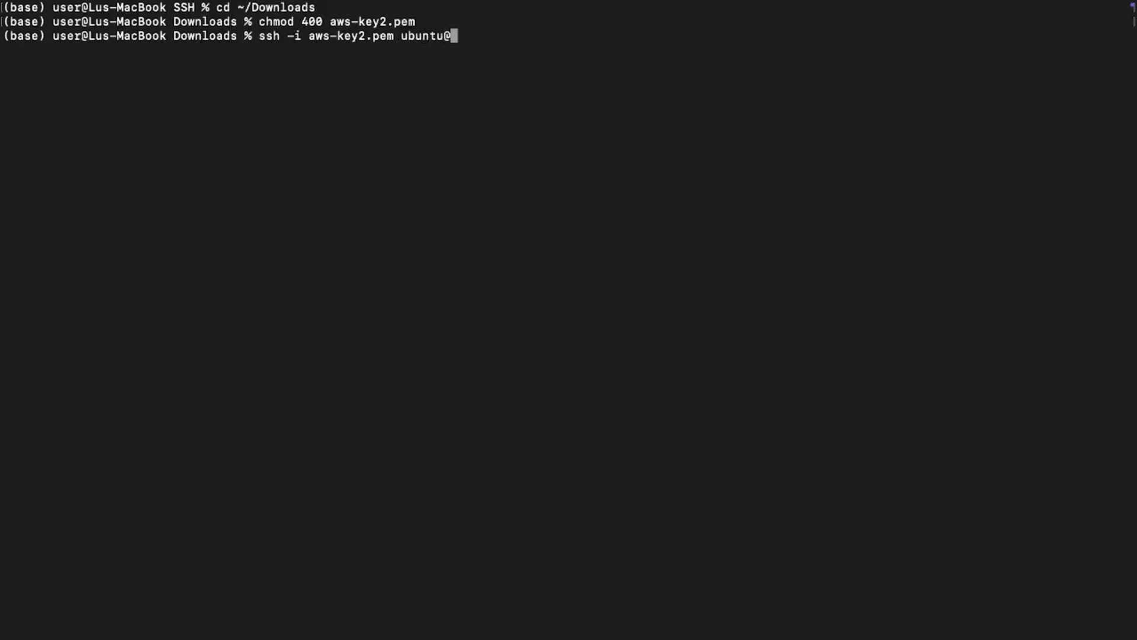
key("super+v")
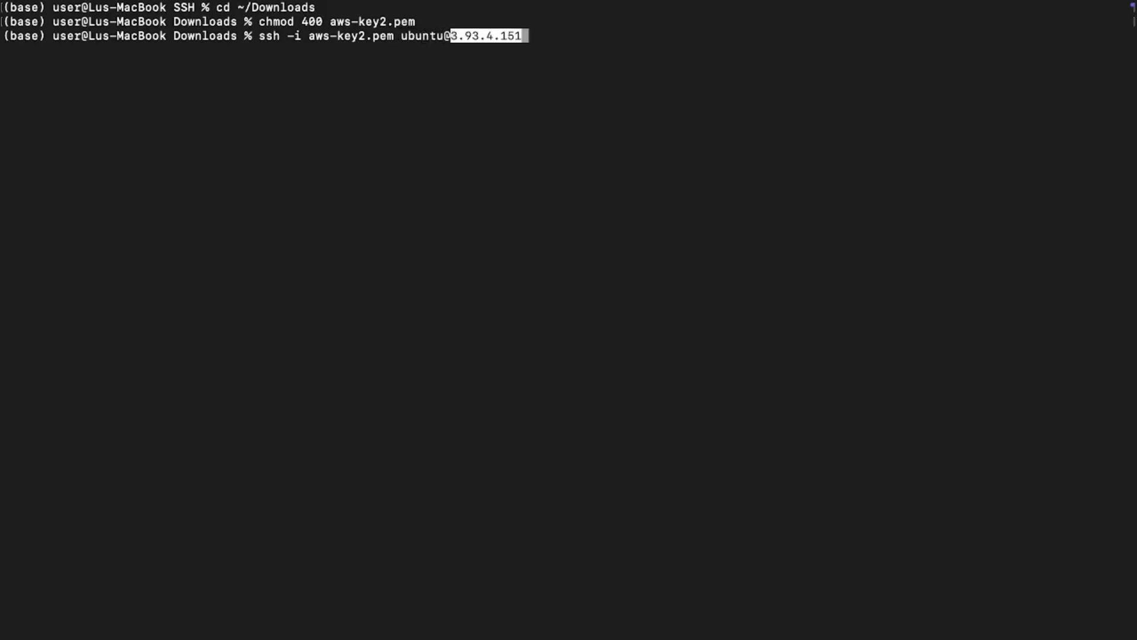
key("Return")
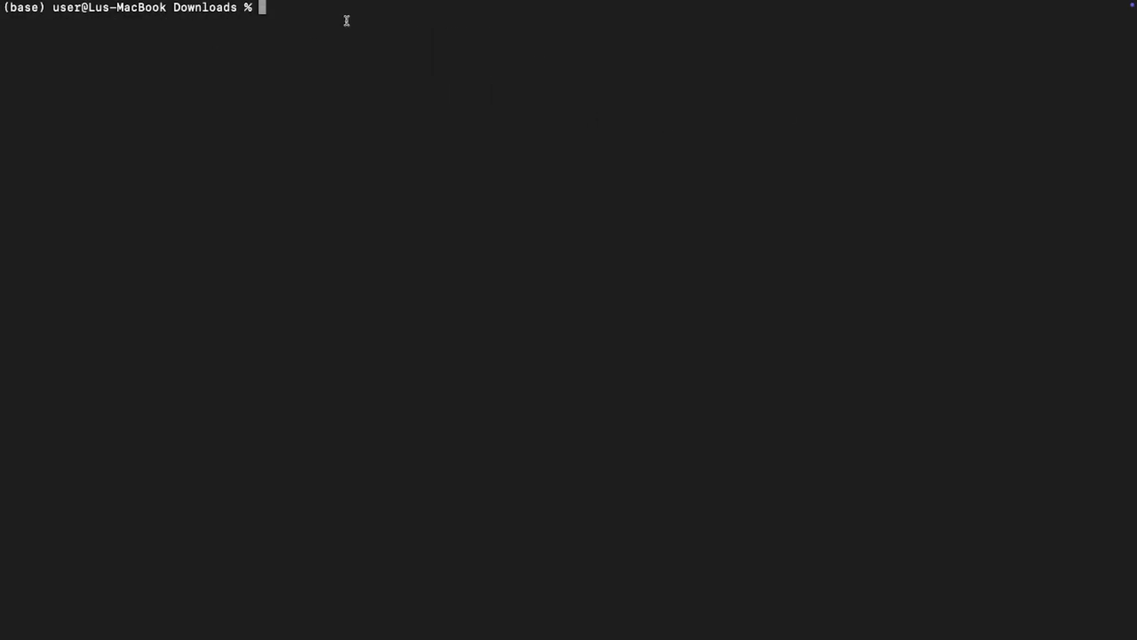
type("ssh -i")
type("aws-key2.pem")
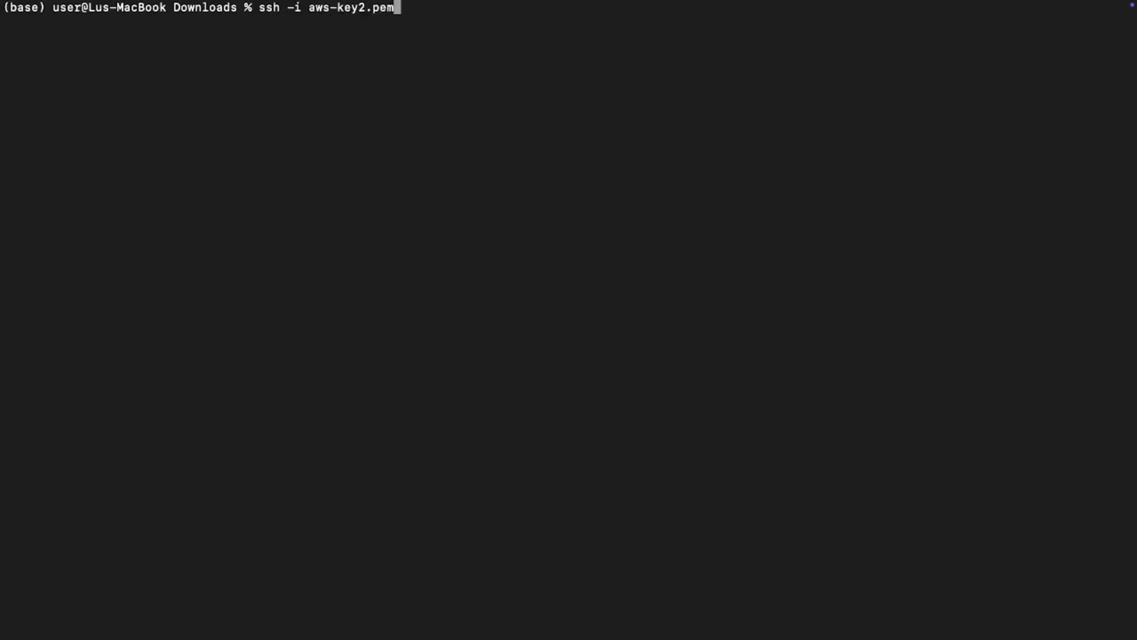
type(" ubuntu@")
key("super+v")
key("Return")
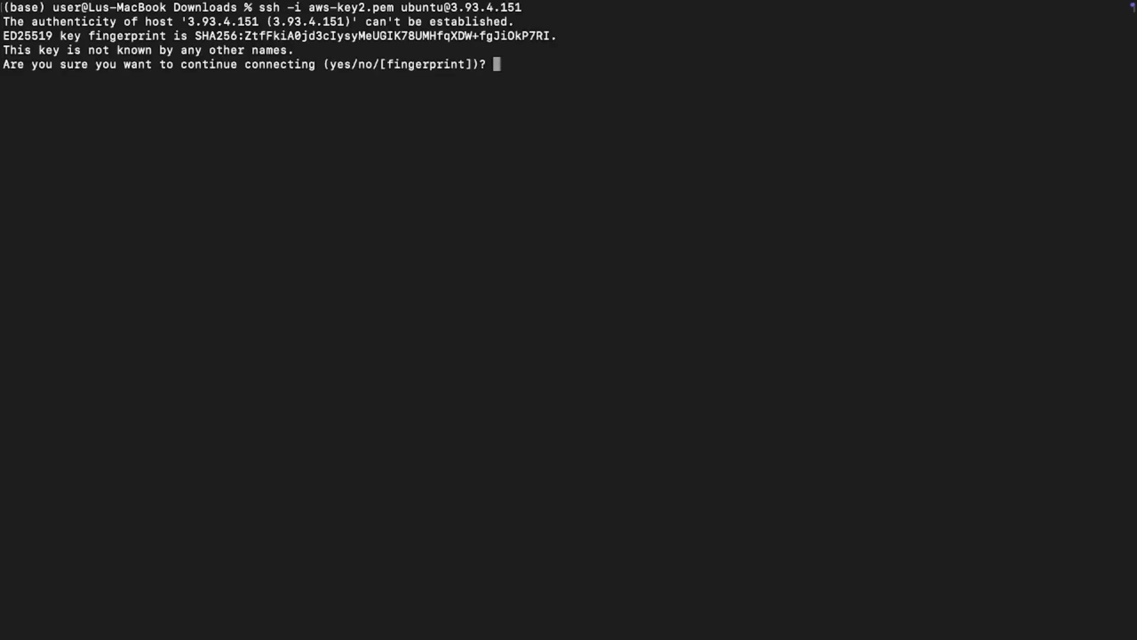
type("yes")
key("Return")
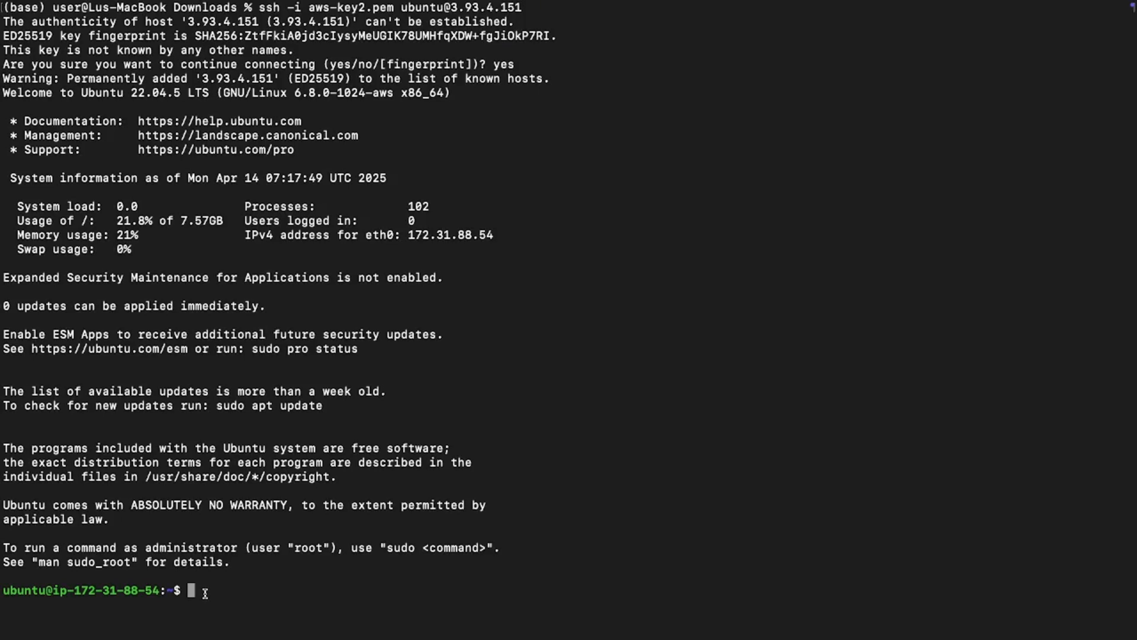
- Clear the remote shell and refresh the server's package lists with sudo apt-get update
type("clear")
key("Return")
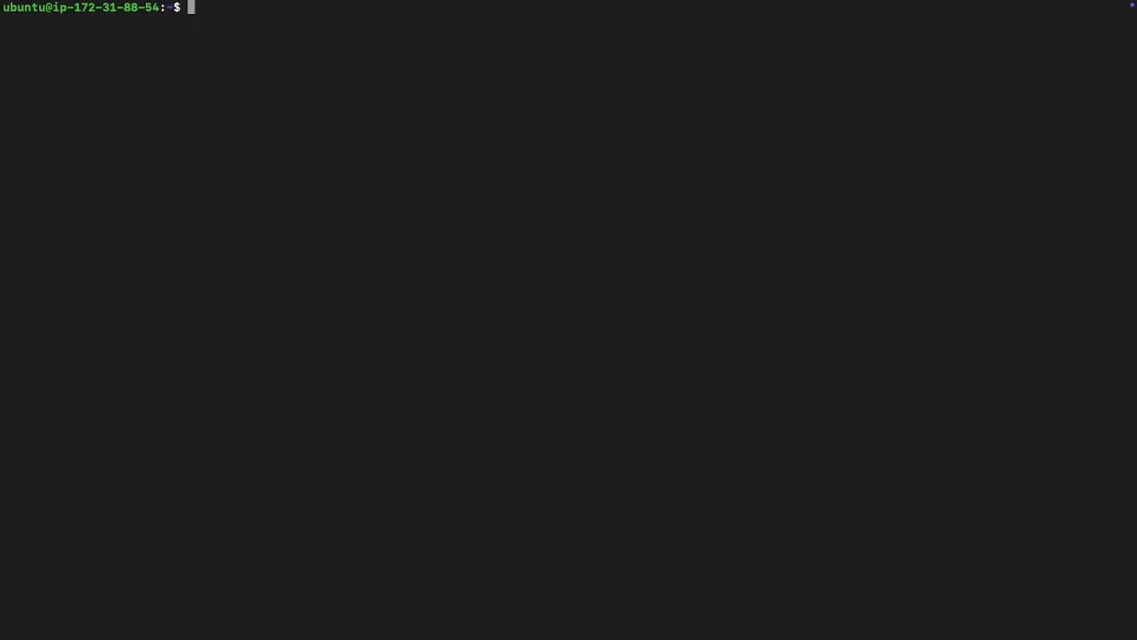
type("sudo apt-get update")
key("Return")
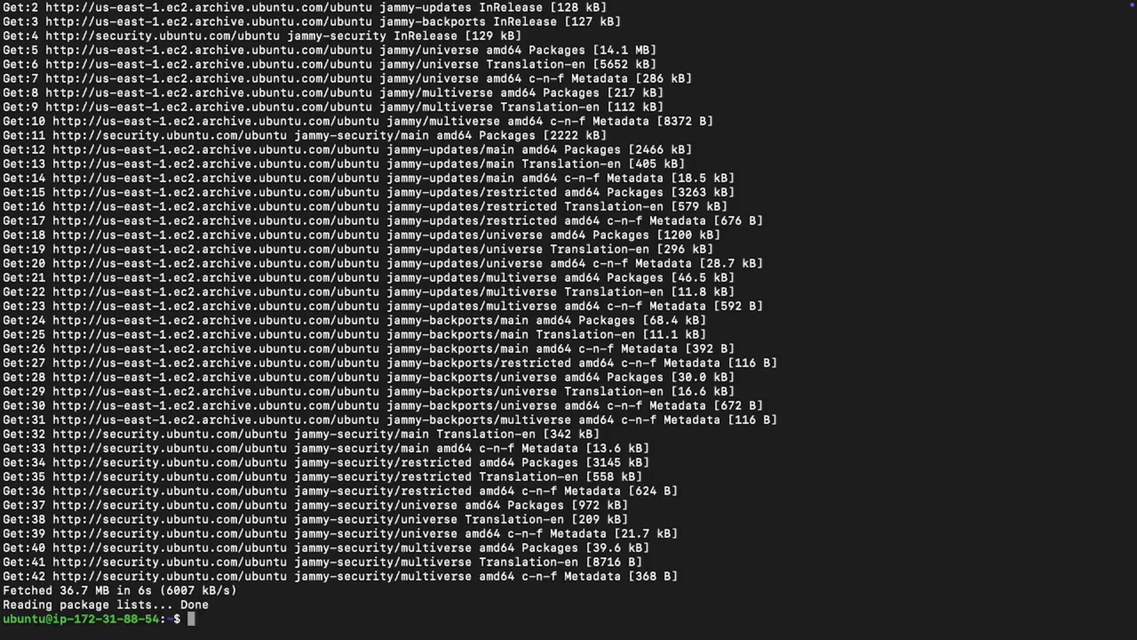
- Install the Apache web server with sudo apt-get install apache2 and confirm the installation with Y
type("sudo apt-get install apa")
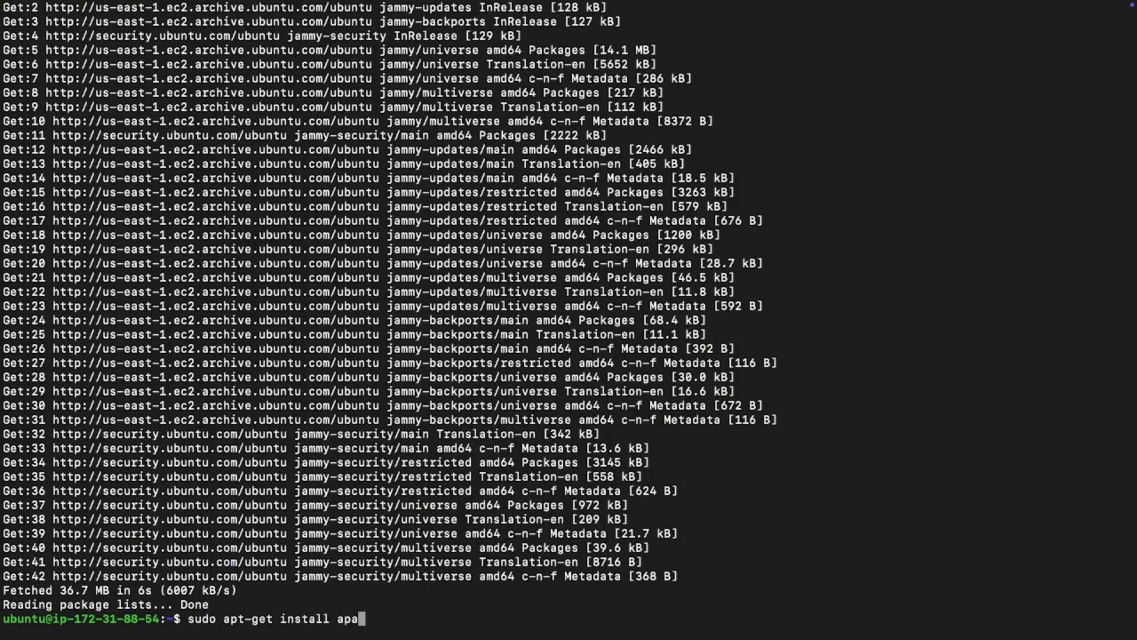
type("che2")
key("Return")
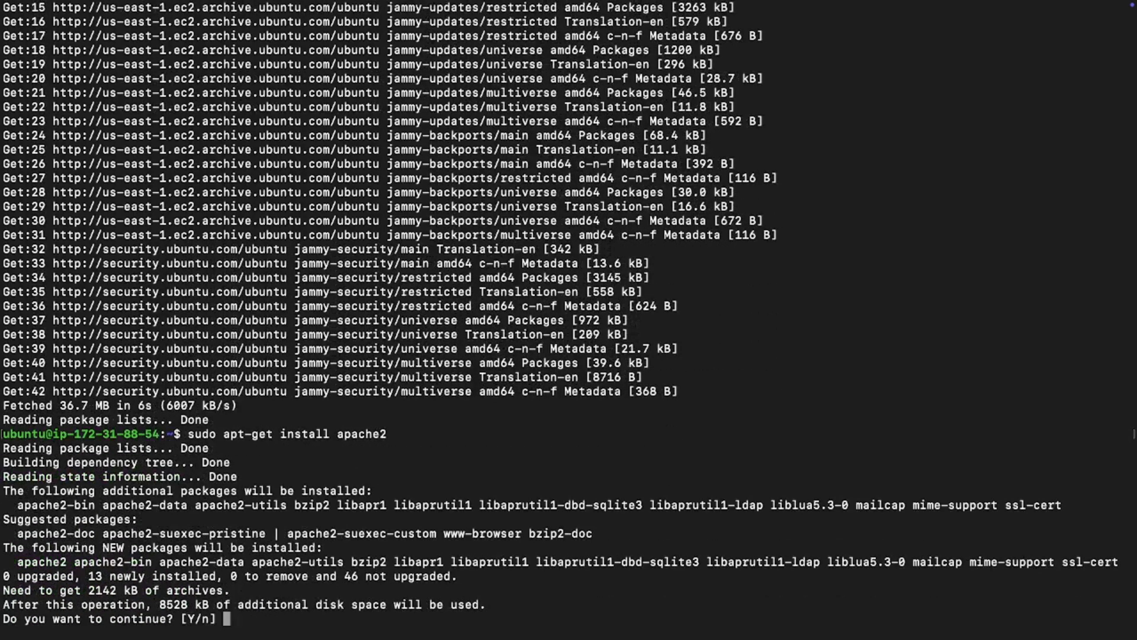
type("Y")
key("Return")
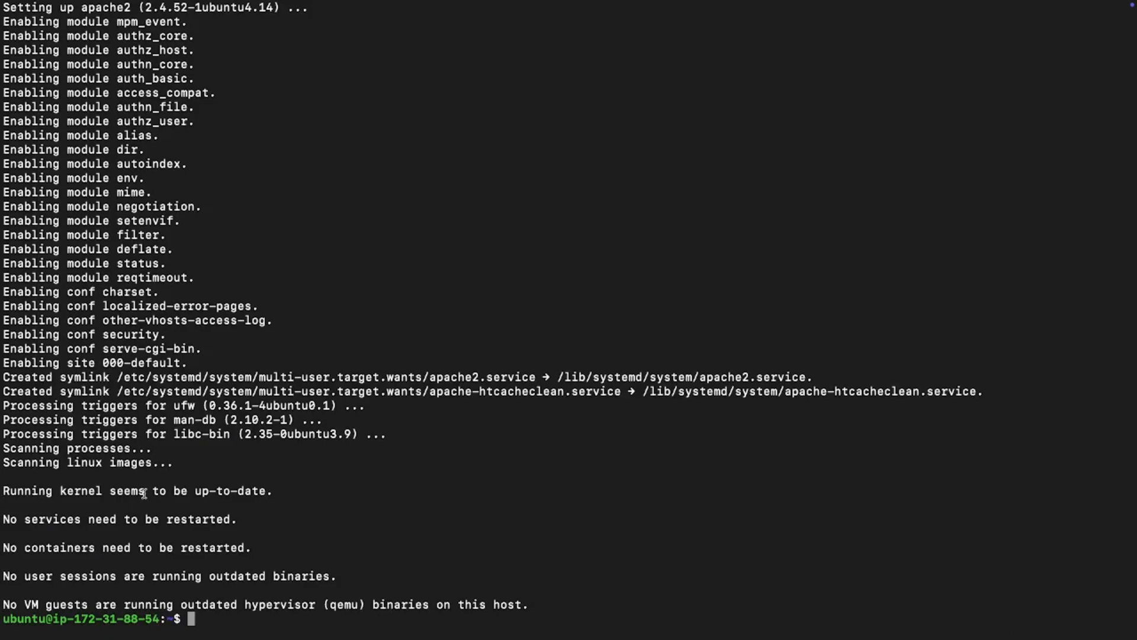
- Switch to Chrome and open the server's public address 3.93.4.151 in a new browser tab
key("ctrl+Right")
key("ctrl+Left")
key("ctrl+Left")
key("ctrl+Right")
key("ctrl+Right")
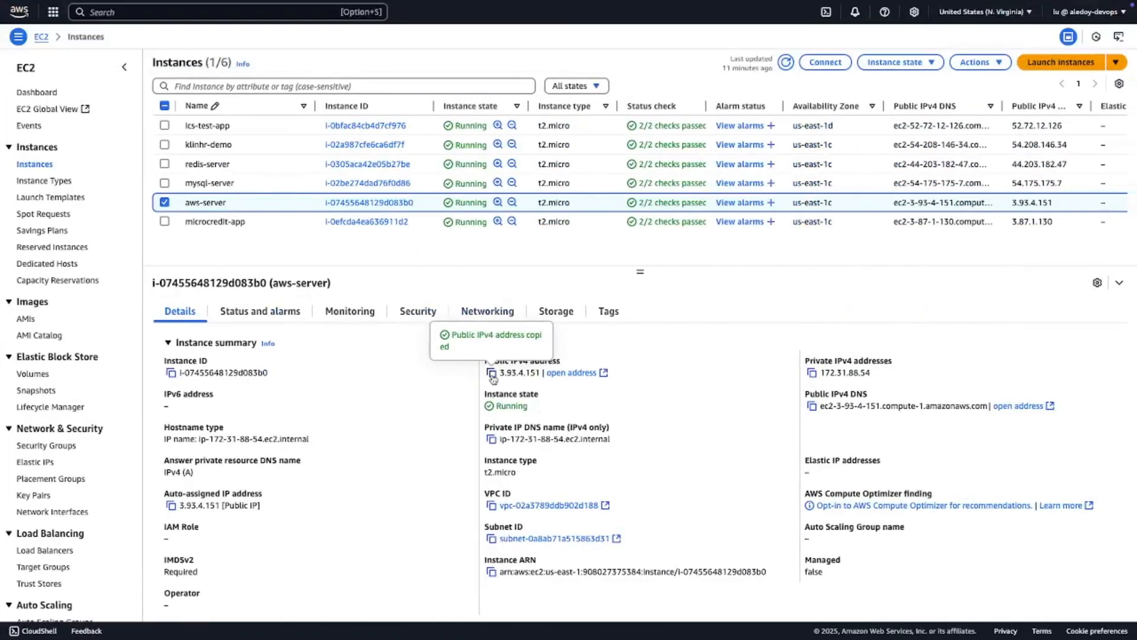
mouse_move(139, 4)
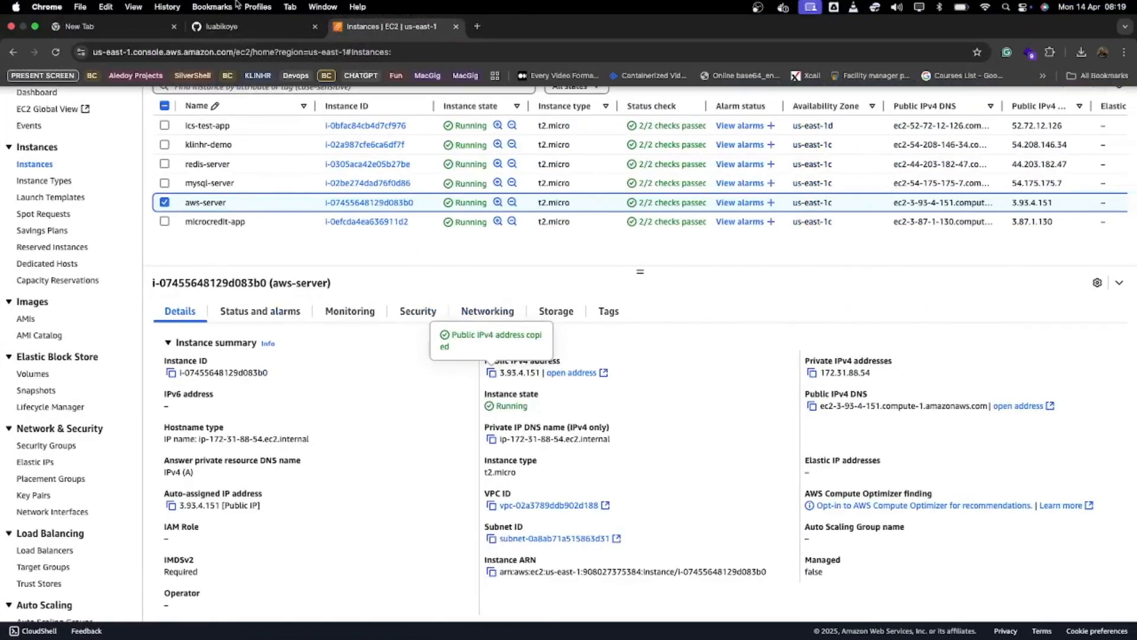
left_click(477, 26)
type("3.93.4.151")
key("Return")
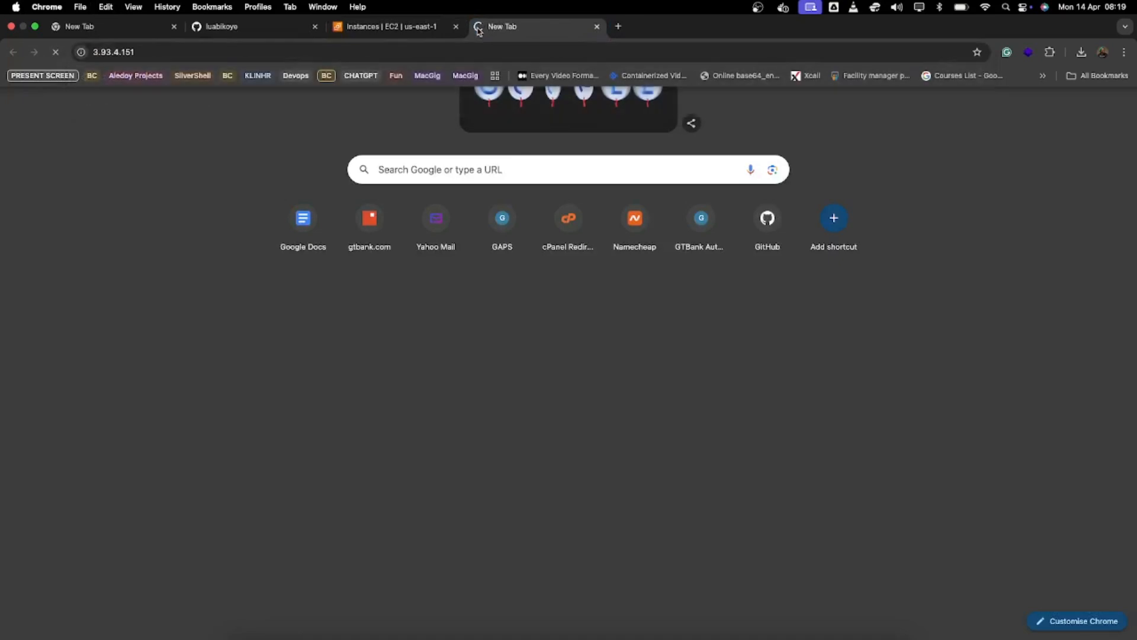